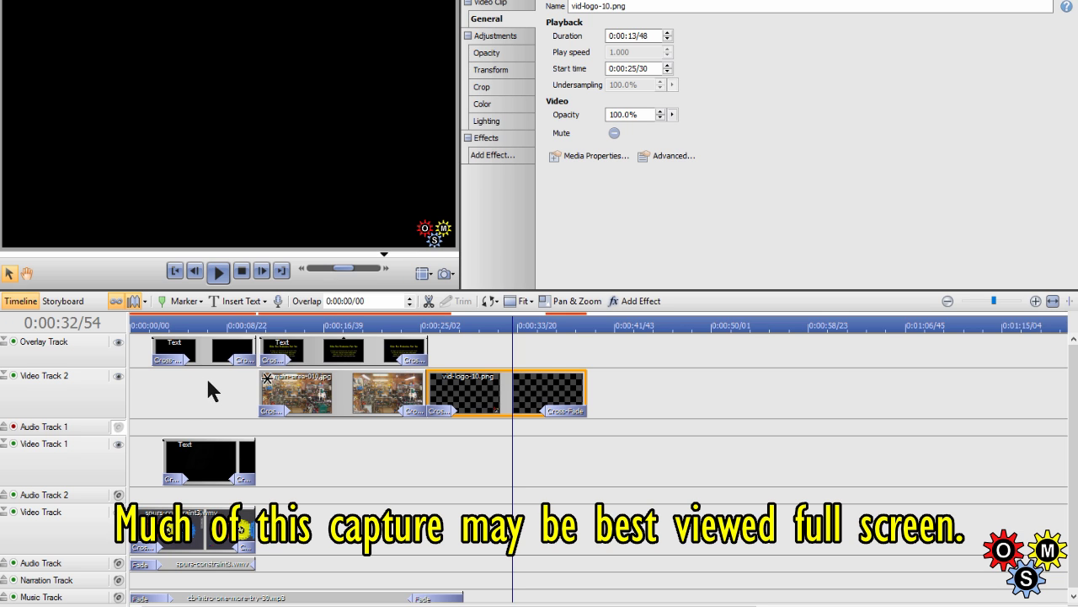
Examine the intro's title texts, the spurs-constraint3.wmv gear clip and the workshop image with its caption across the tracks
left_click(204, 323)
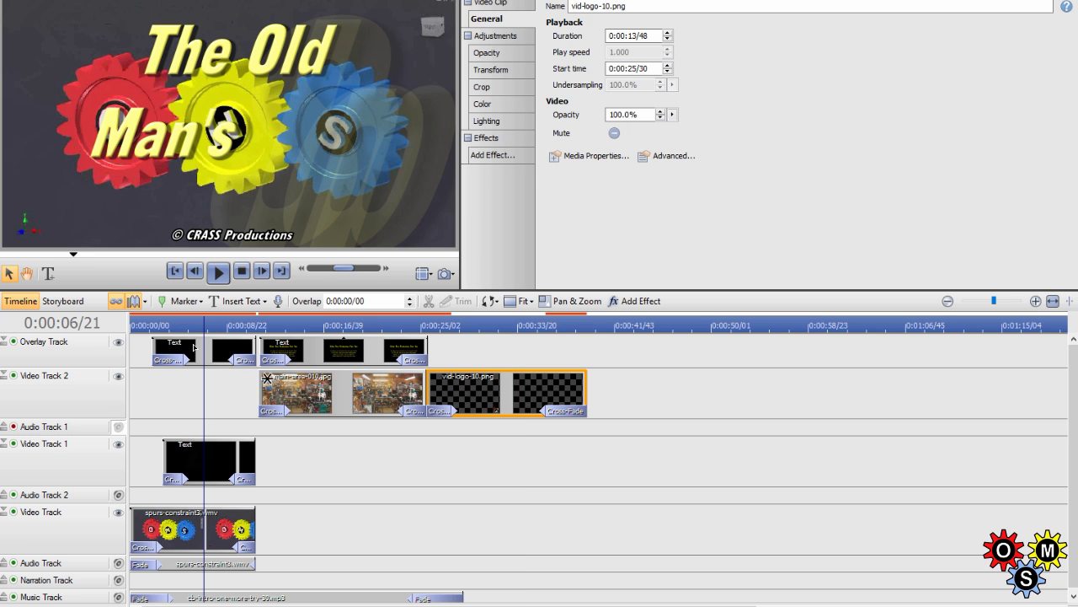
left_click(194, 346)
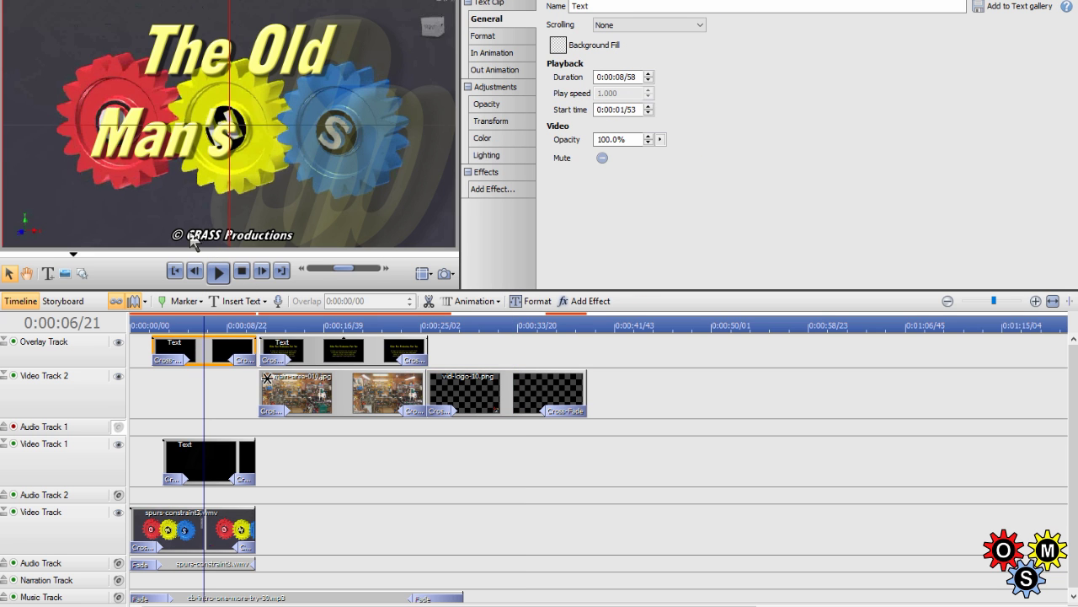
left_click(215, 471)
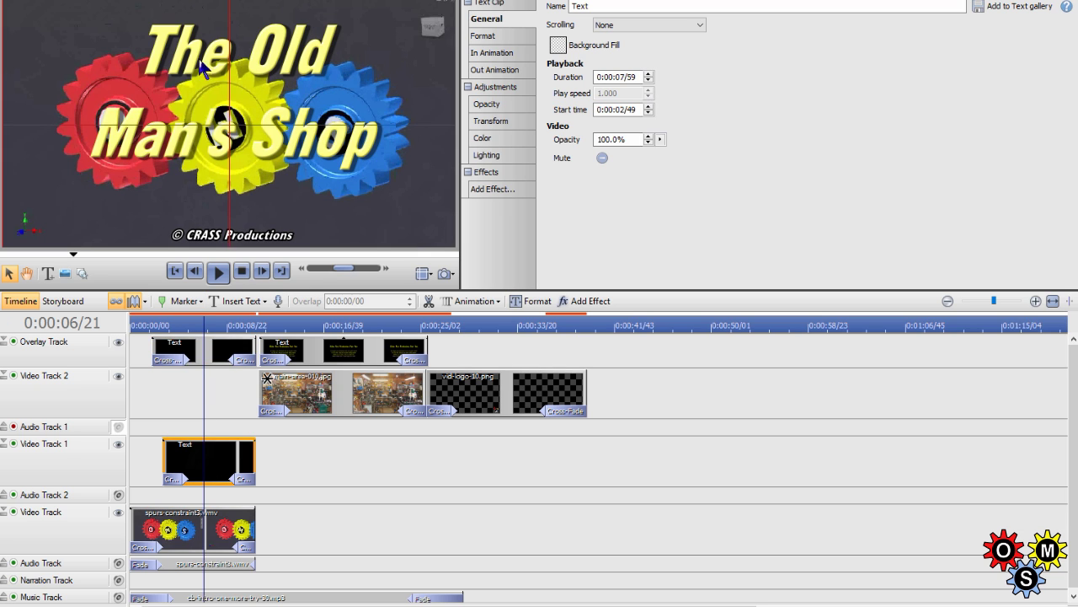
left_click(189, 534)
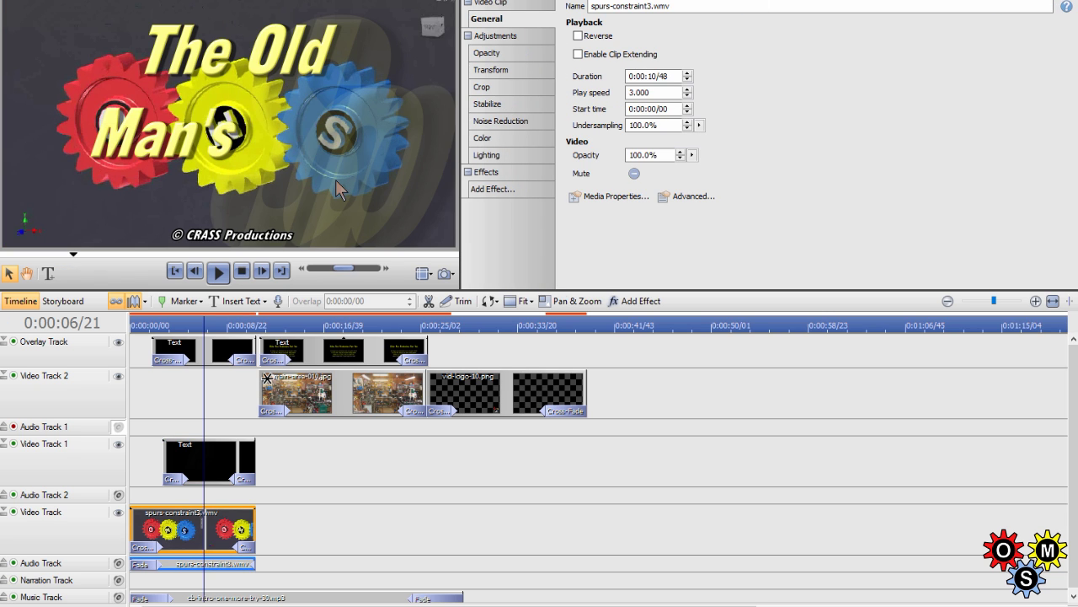
scroll(257, 533, "down", 1)
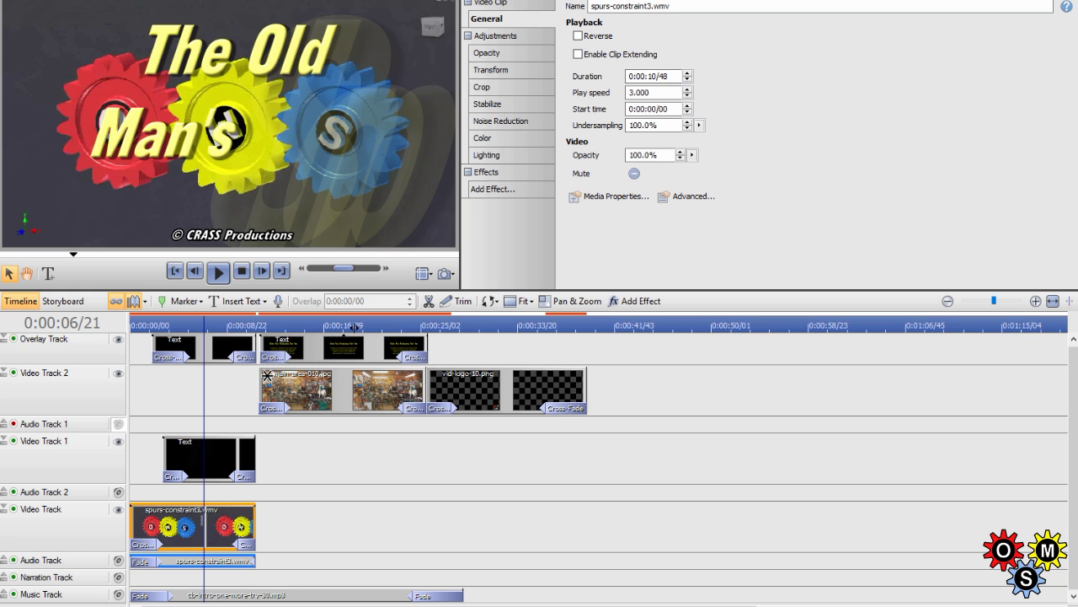
left_click(352, 325)
left_click(334, 351)
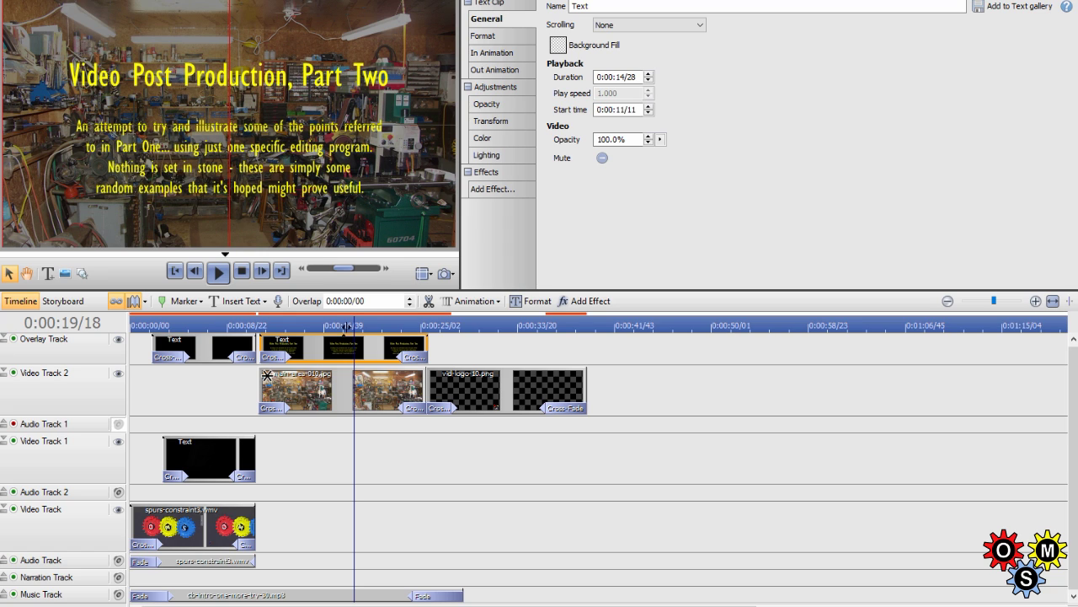
left_click(368, 397)
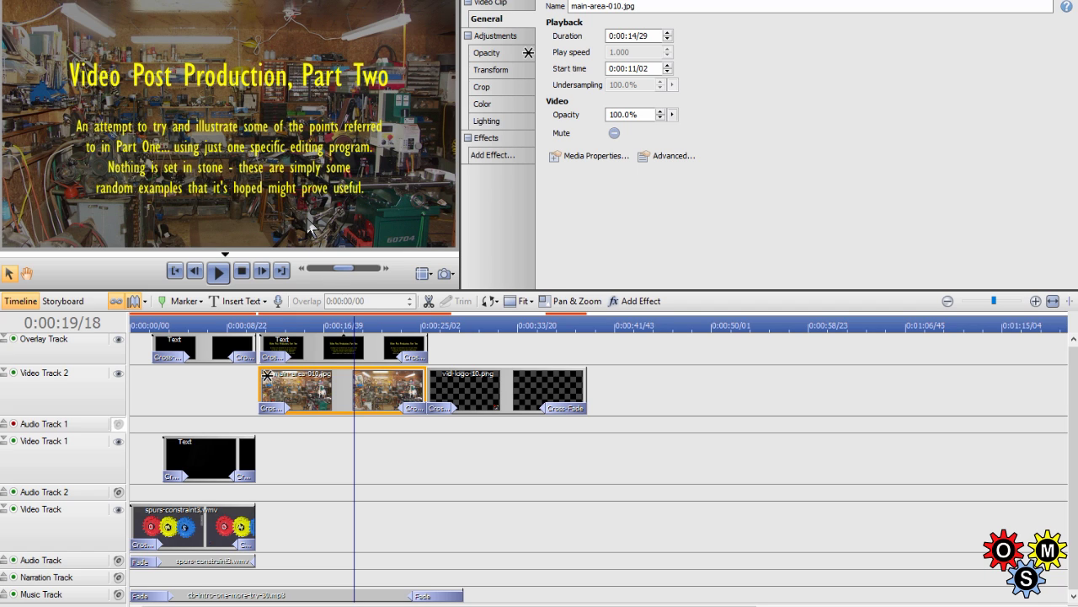
Extend the end of the vid-logo-10.png clip so its duration is 0:00:15/31
left_click(497, 324)
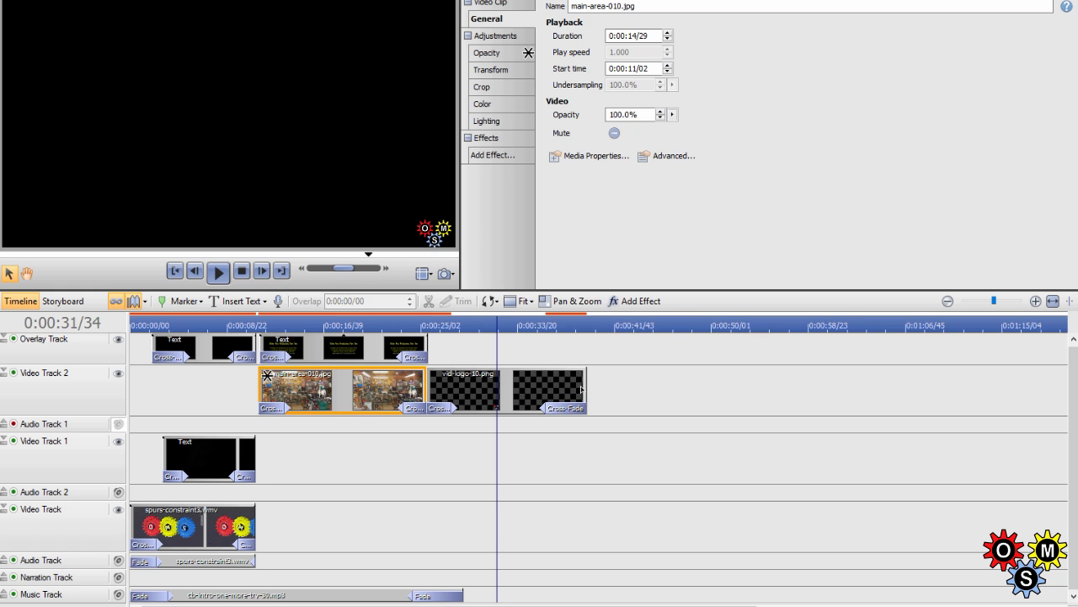
left_click_drag(583, 388, 606, 388)
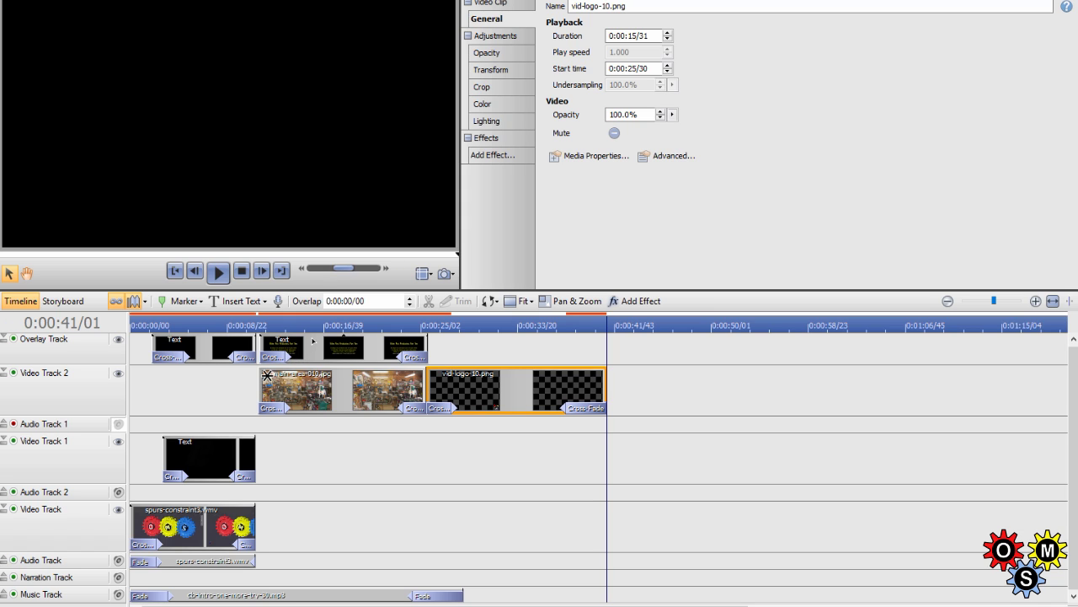
Play the intro sequence from the very start of the project
left_click(176, 271)
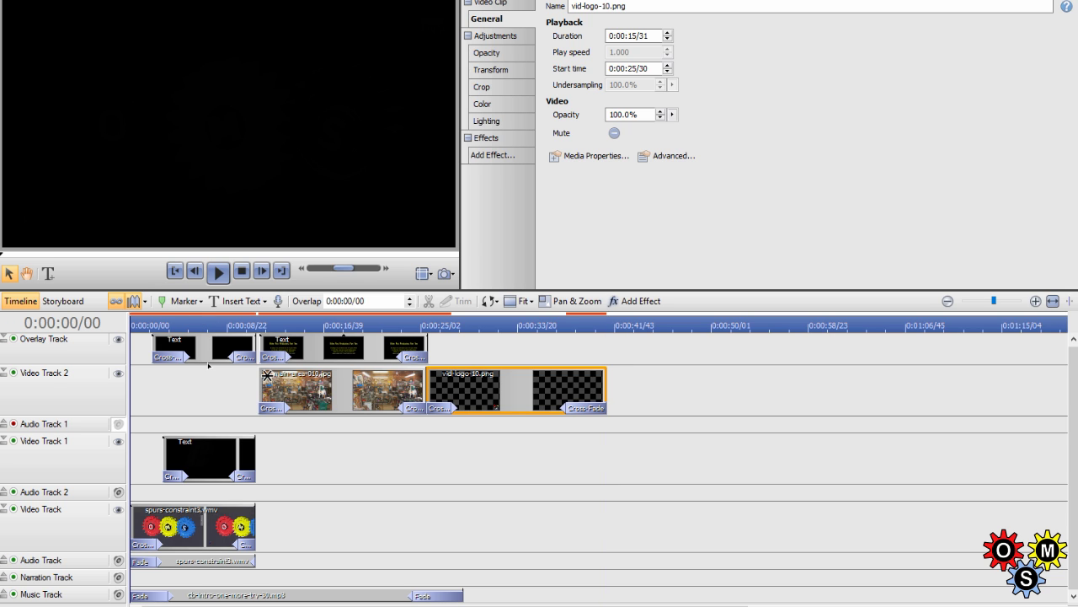
left_click(218, 271)
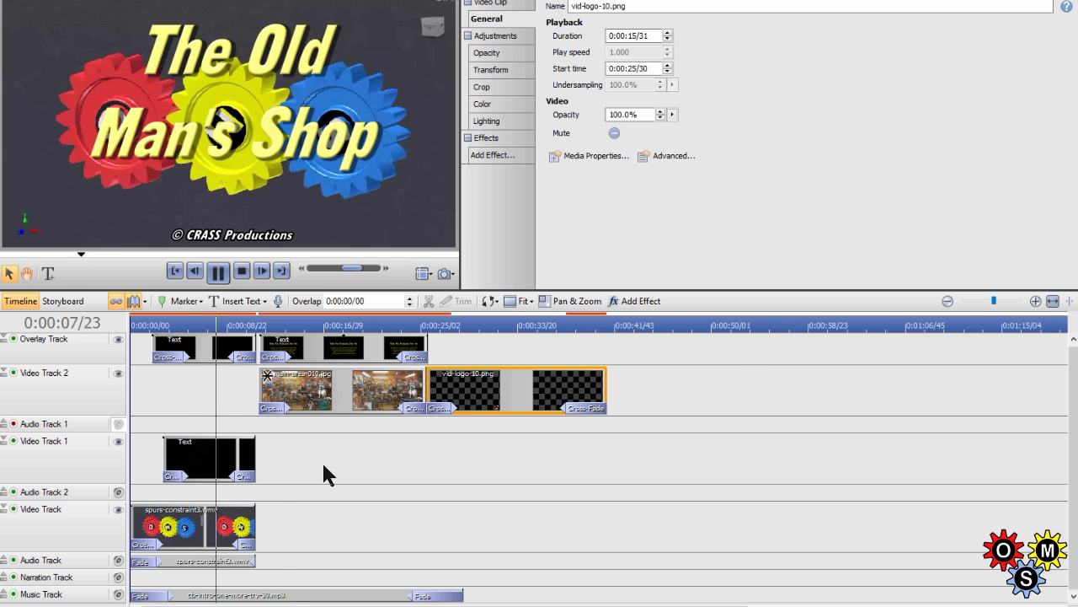
scroll(321, 460, "up", 1)
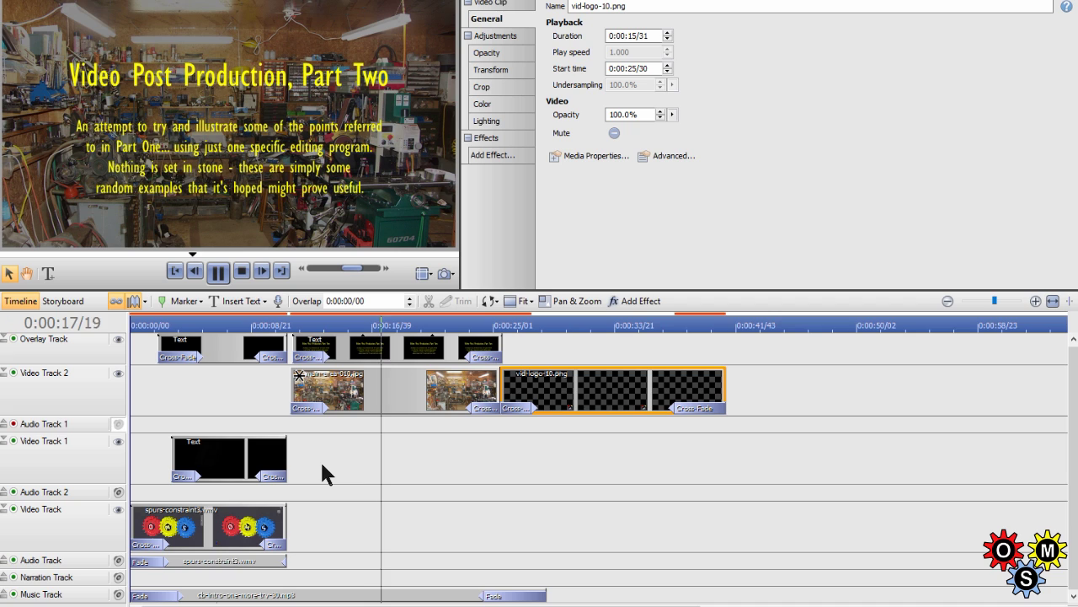
key("space")
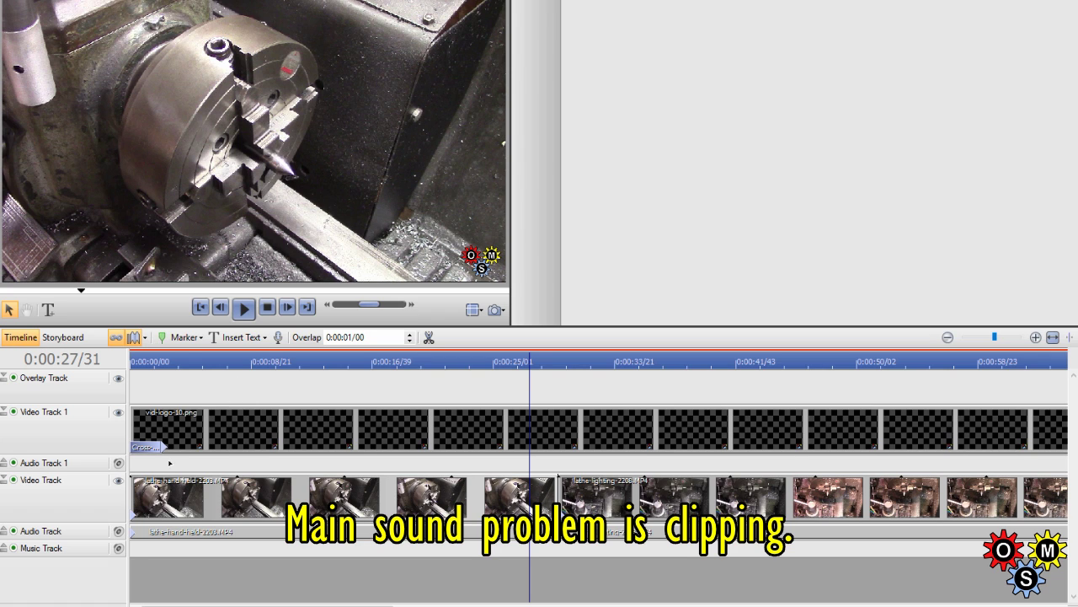
Mute the Audio Track and set the brightness of the lathe-hand-held-2203.MP4 clip to 21%
left_click(118, 532)
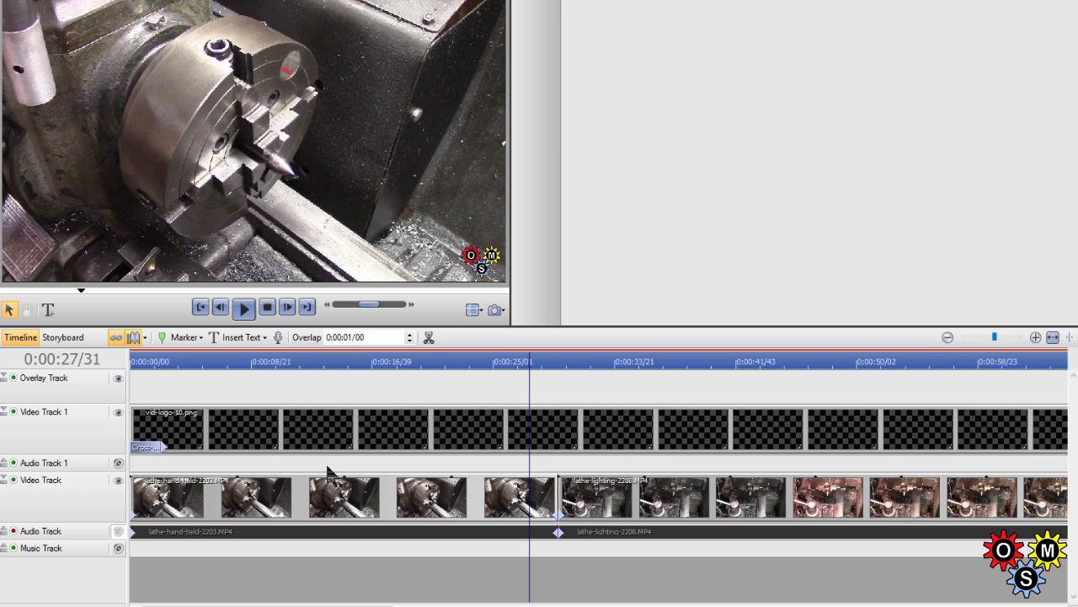
left_click(332, 359)
left_click(358, 506)
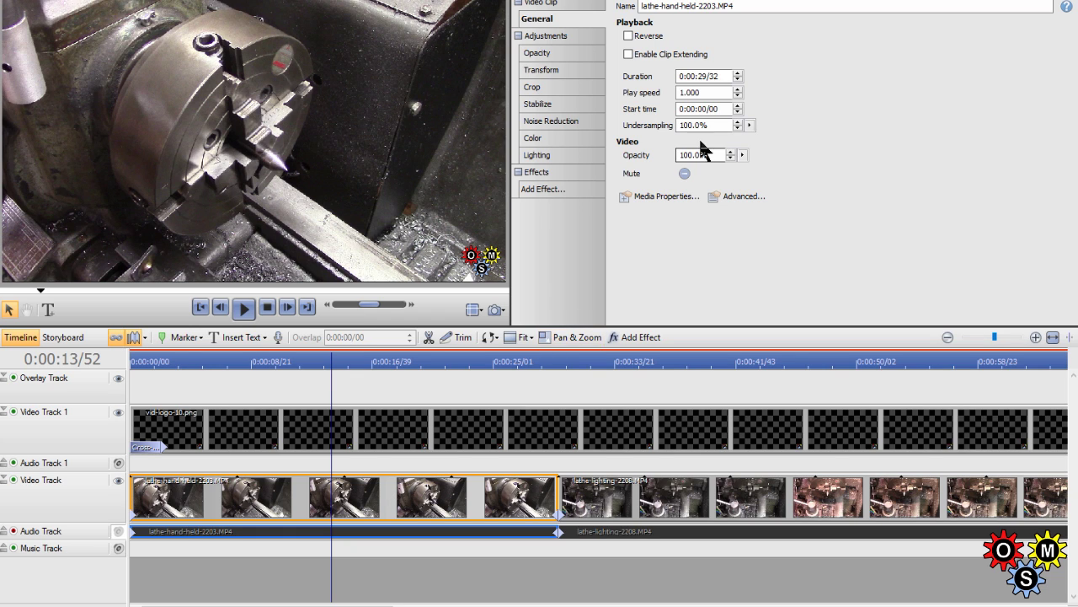
left_click(546, 157)
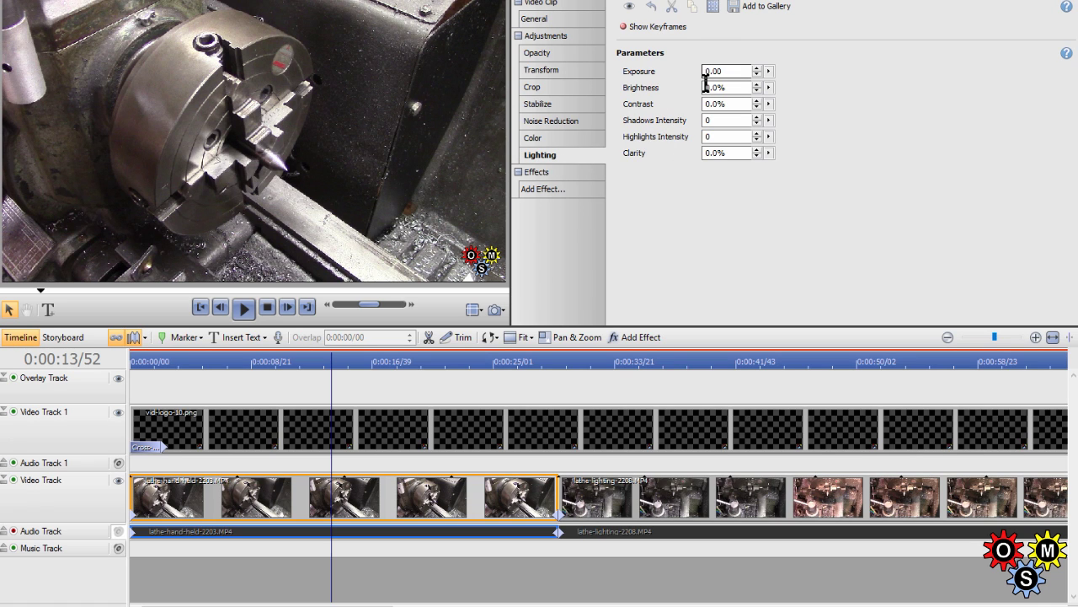
type("1")
left_click(413, 503)
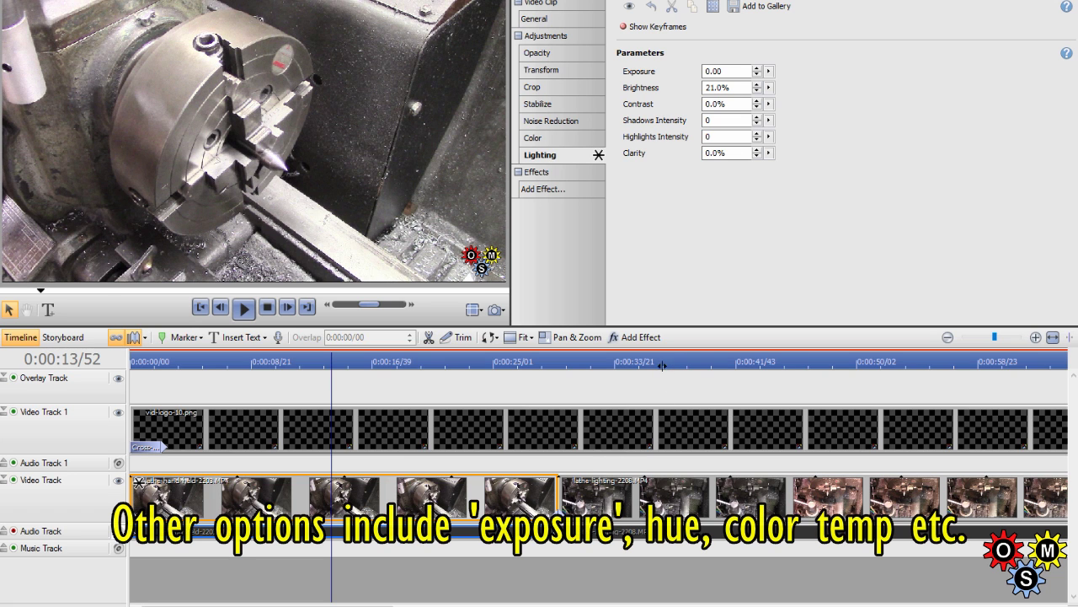
Set the brightness of the lathe-lighting-2208.MP4 clip to 30%
left_click(661, 396)
left_click(642, 493)
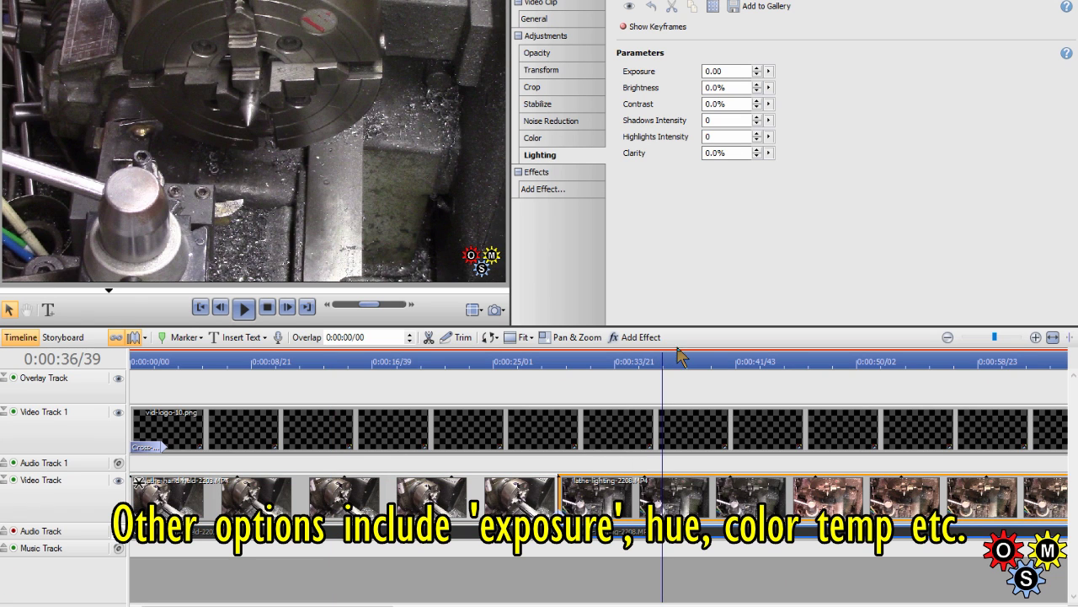
left_click(706, 89)
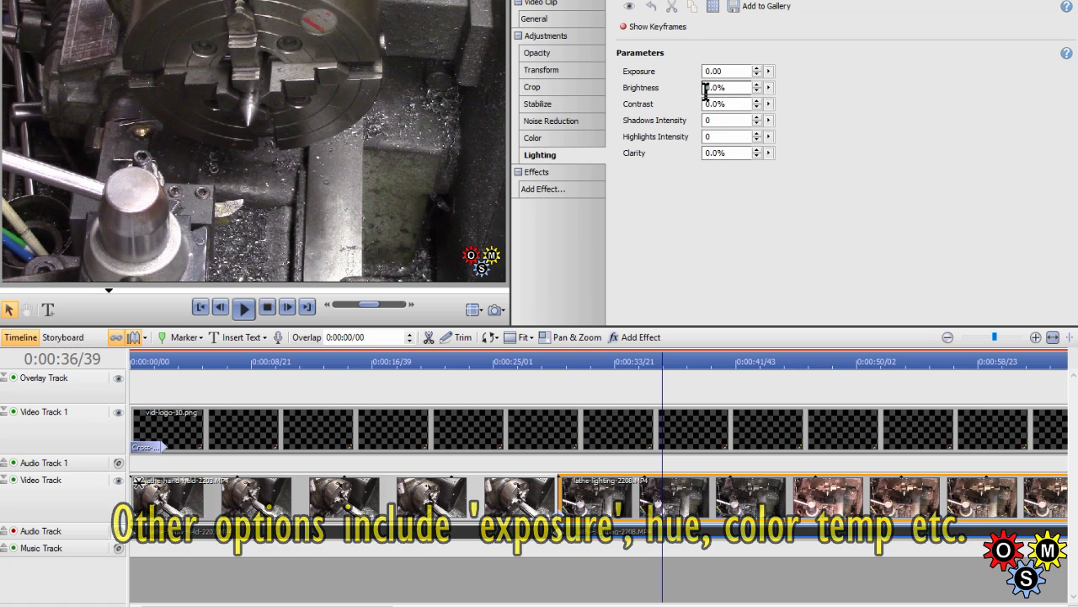
type("3")
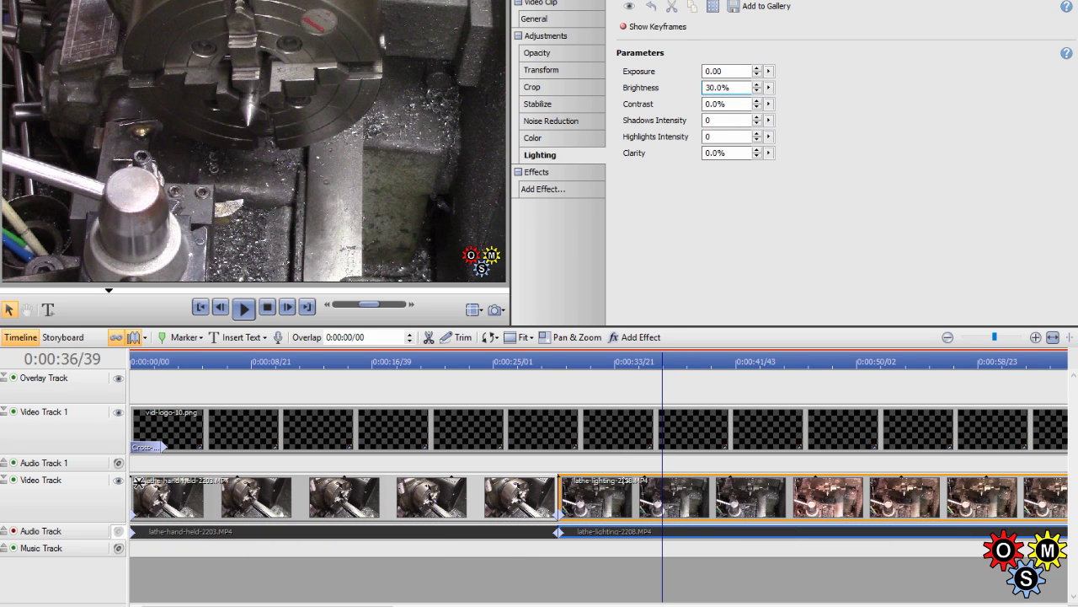
key("Return")
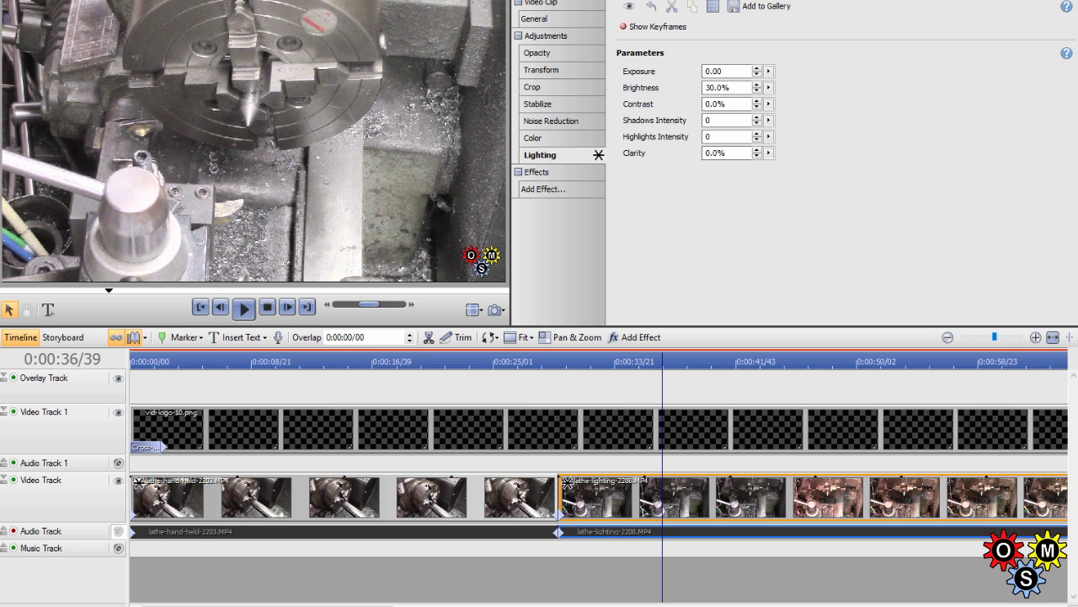
Preview later parts of the lathe-lighting-2208.MP4 clip and set its brightness to 20%
left_click(790, 361)
left_click(243, 309)
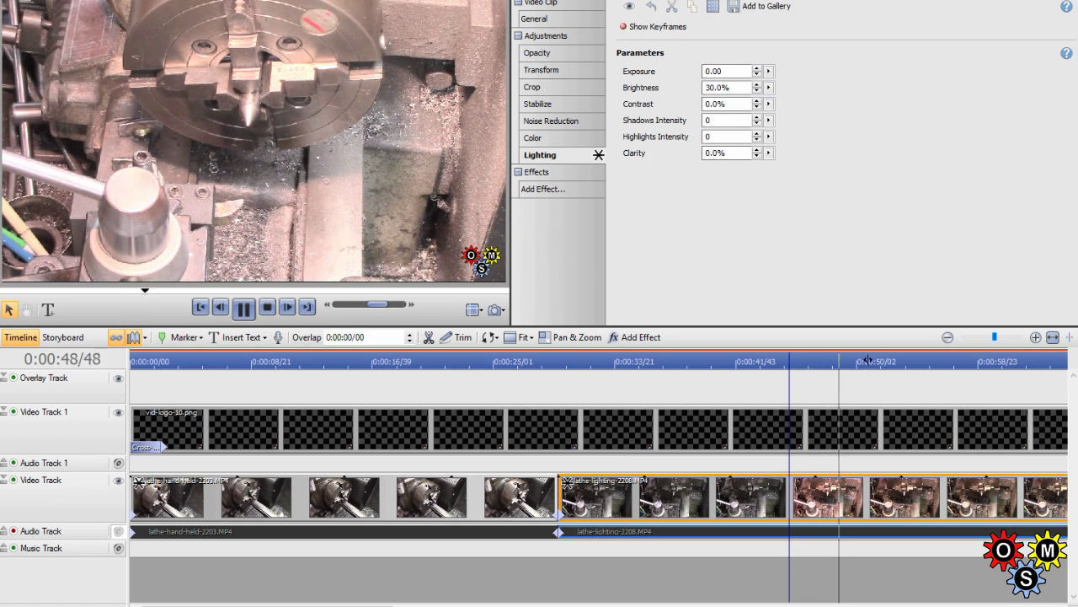
left_click(1020, 361)
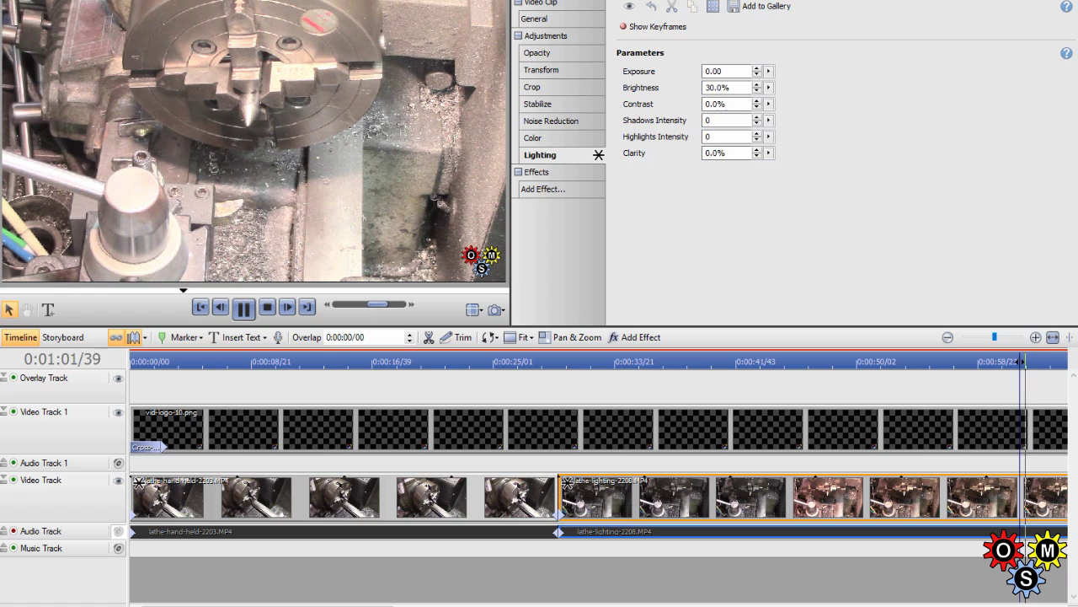
left_click(244, 308)
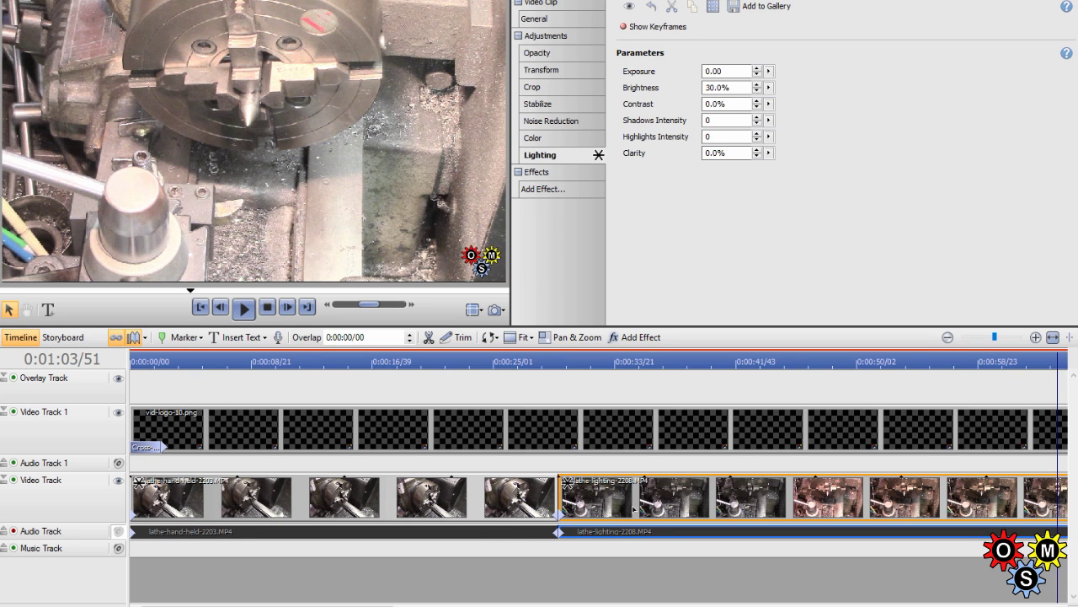
left_click(946, 363)
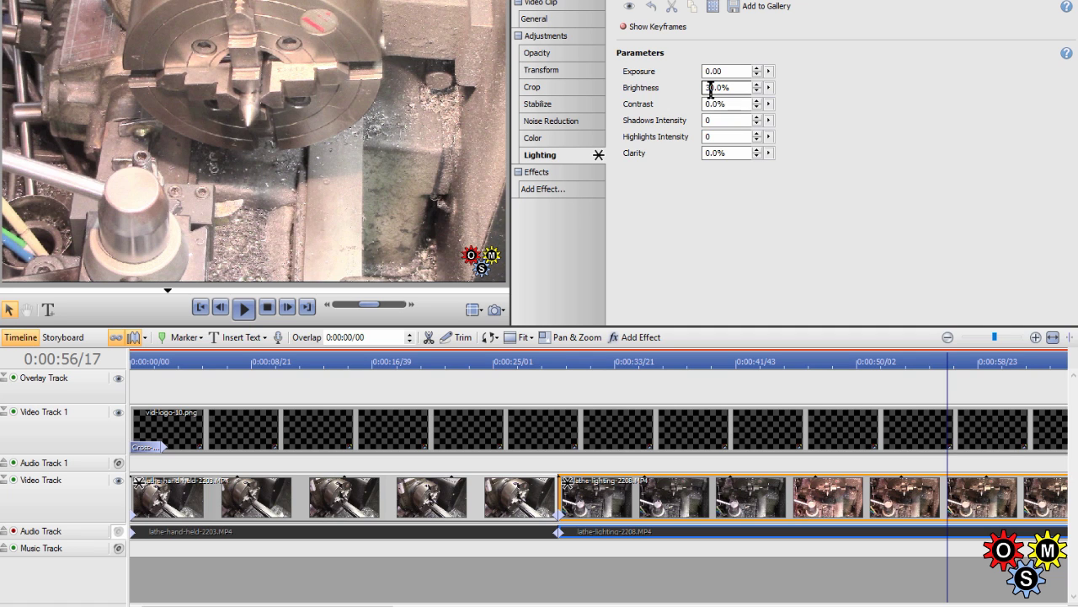
left_click_drag(711, 88, 697, 93)
type("2")
key("Return")
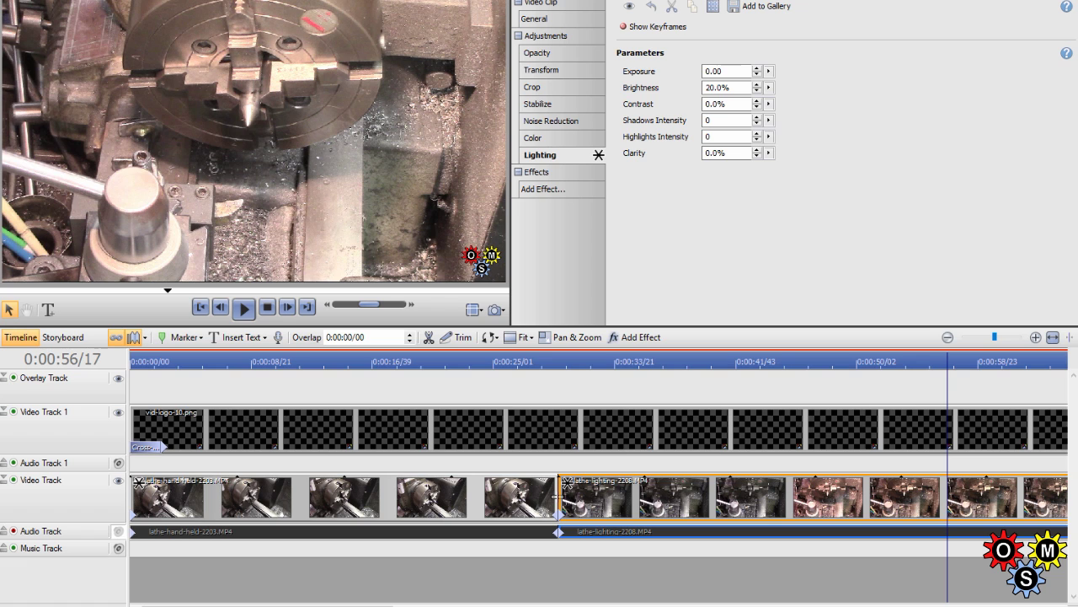
Play across the cut between the two lathe clips and trim the end of the hand-held clip back to 0:00:28/06
left_click(515, 362)
left_click(530, 361)
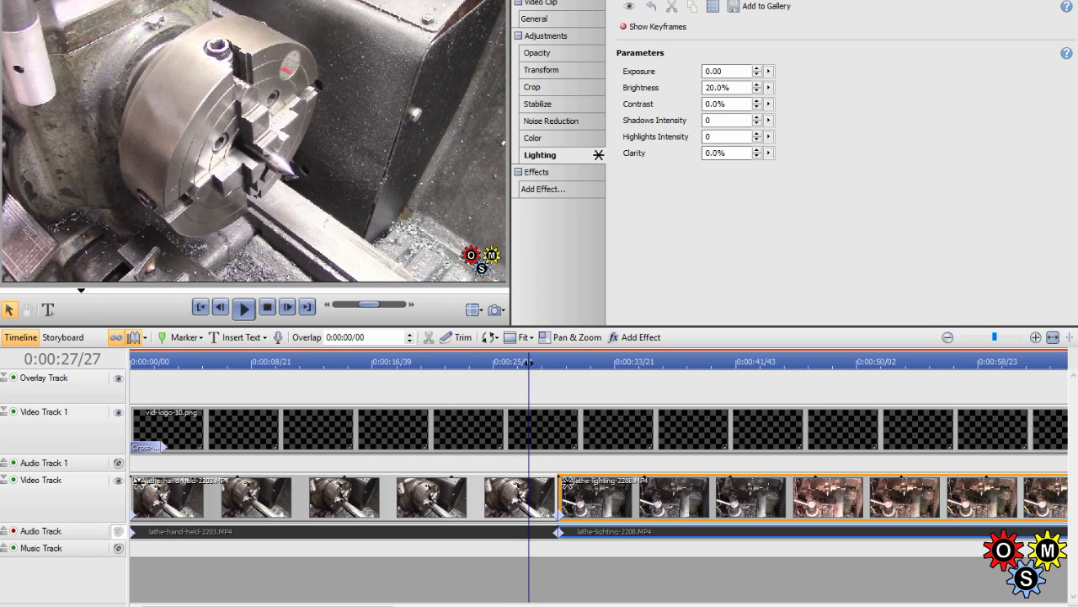
left_click(244, 309)
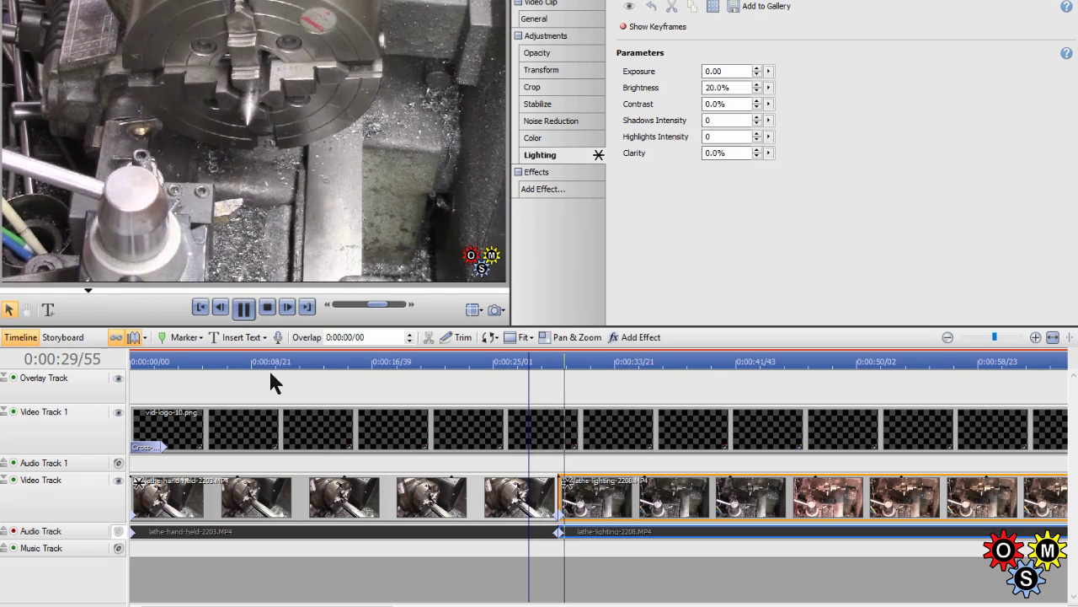
left_click(243, 308)
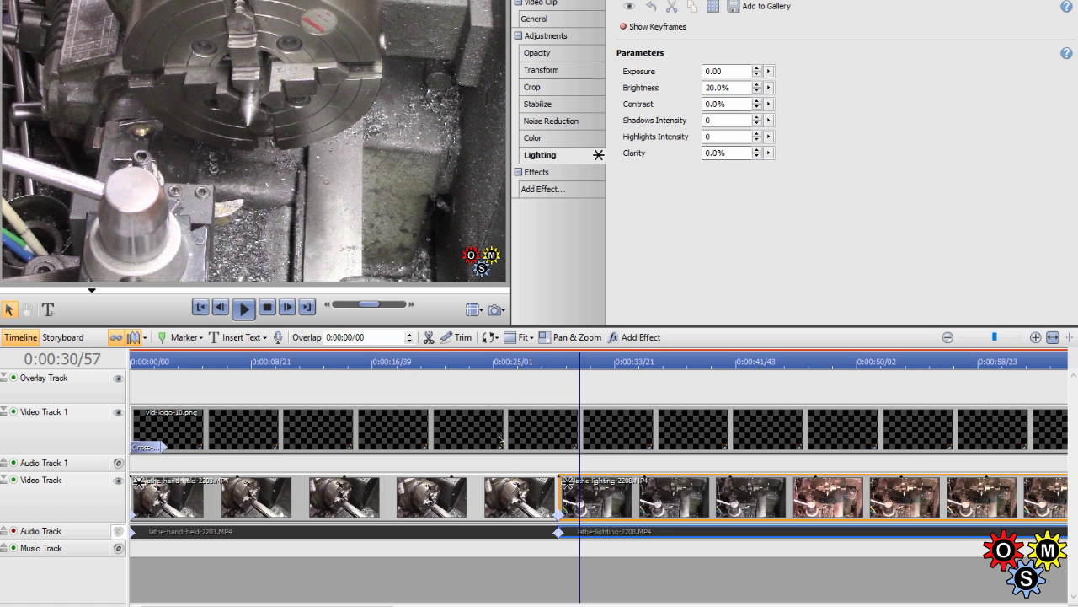
left_click(496, 493)
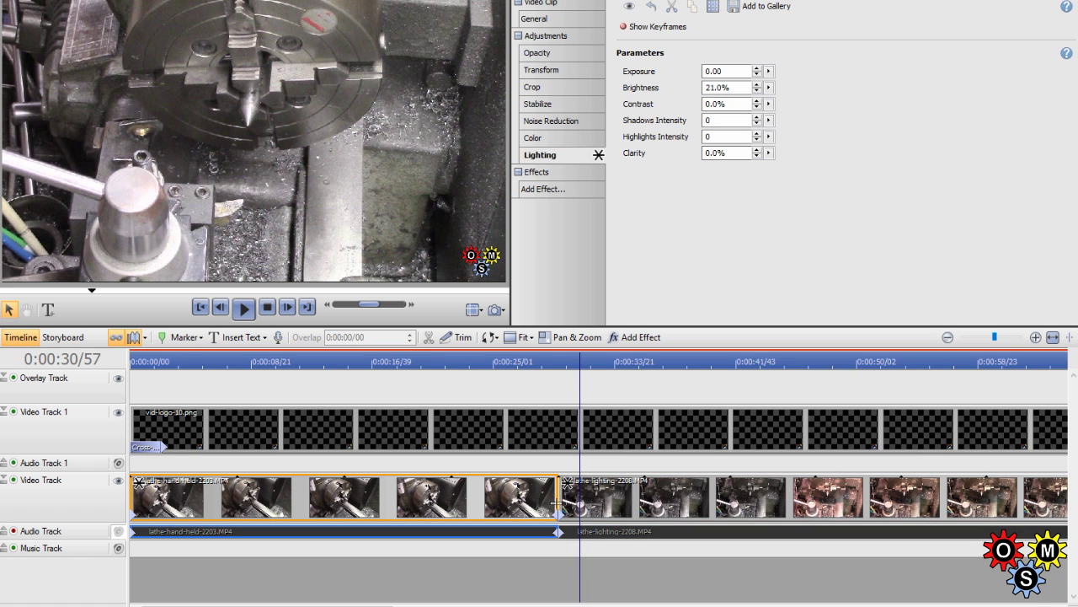
left_click_drag(558, 502, 538, 502)
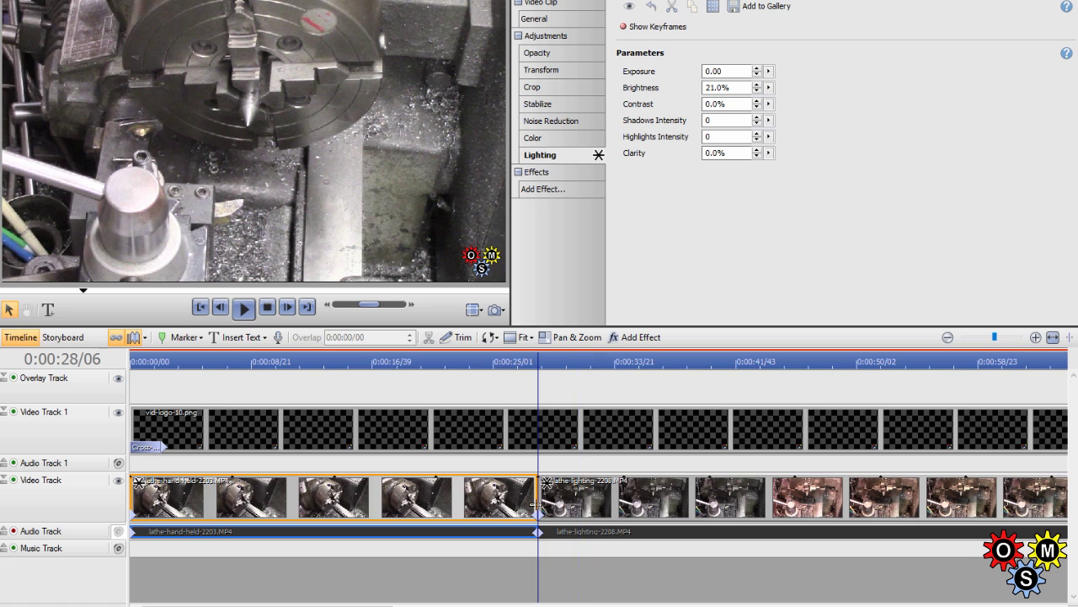
Split the lathe-lighting-2208.MP4 clip at 0:00:29/27
left_click(583, 362)
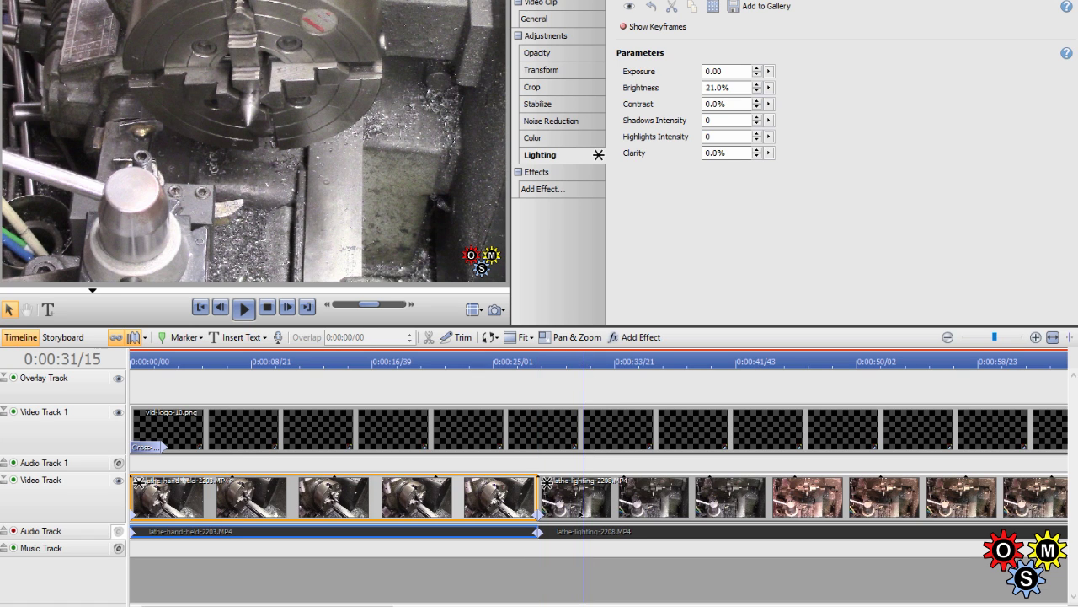
left_click(571, 508)
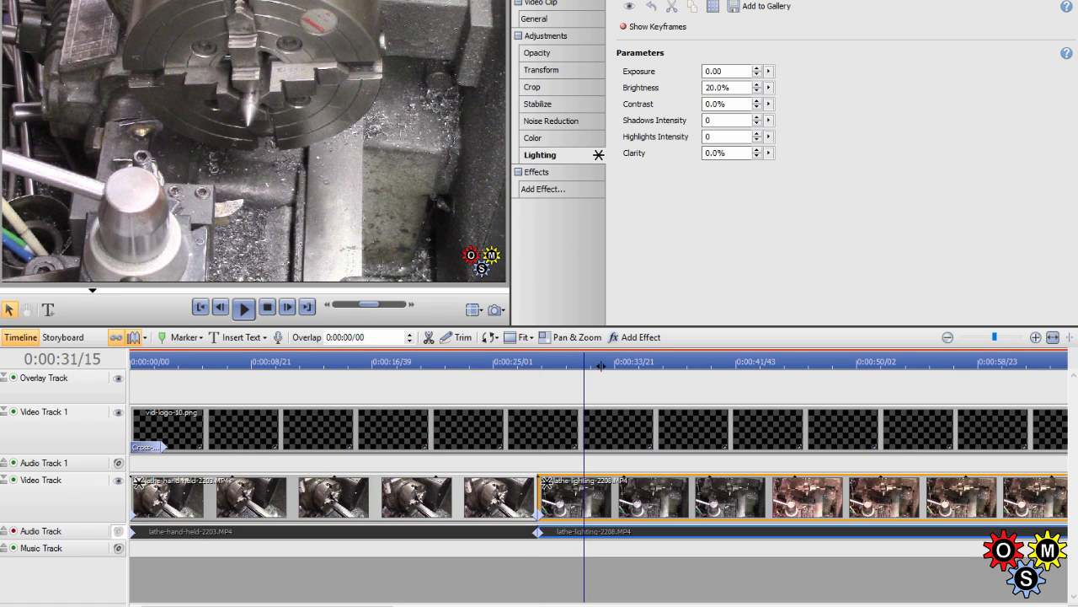
left_click_drag(584, 363, 558, 384)
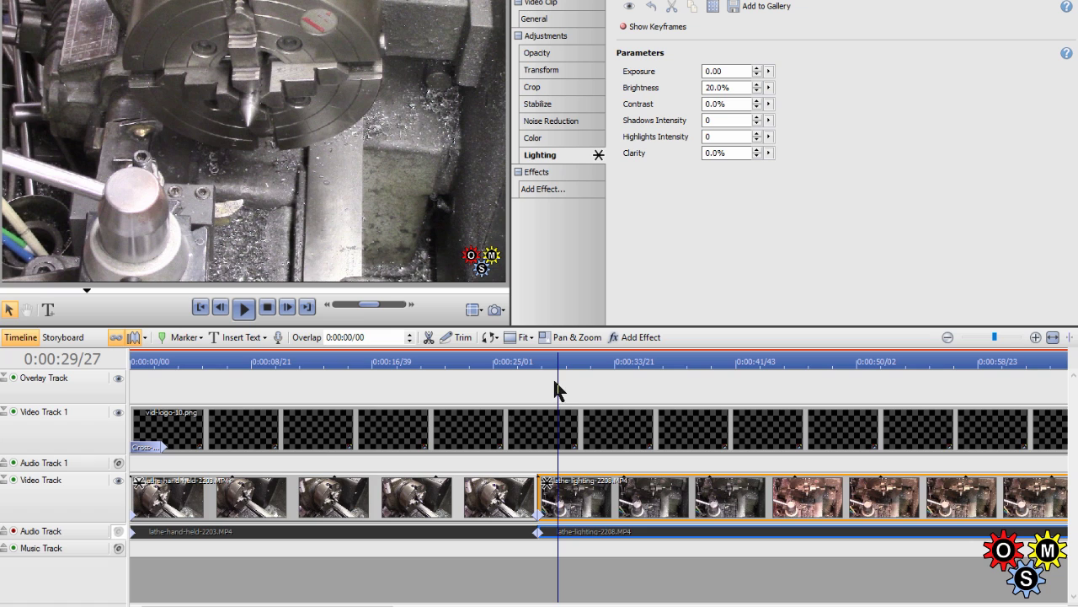
left_click(428, 337)
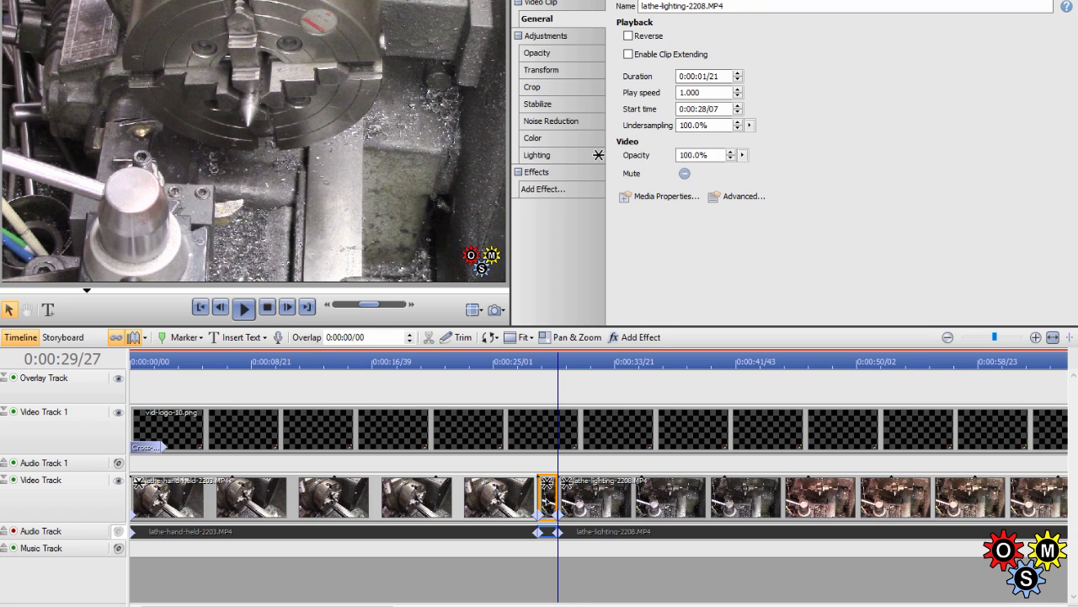
Delete the short piece split off the start of the lathe-lighting-2208.MP4 clip and play across the resulting cut
left_click(509, 360)
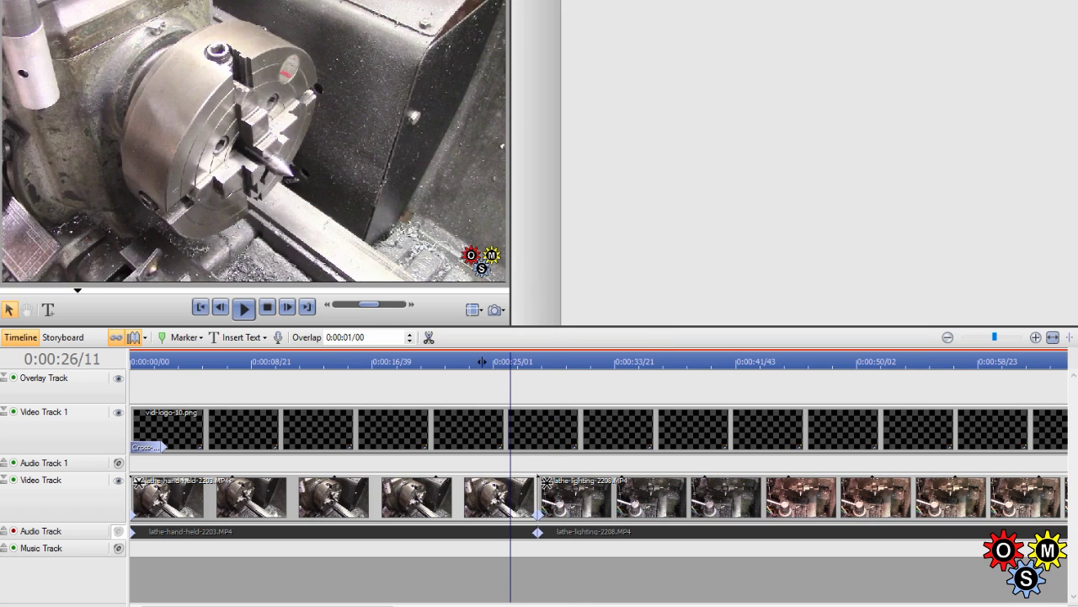
left_click(245, 309)
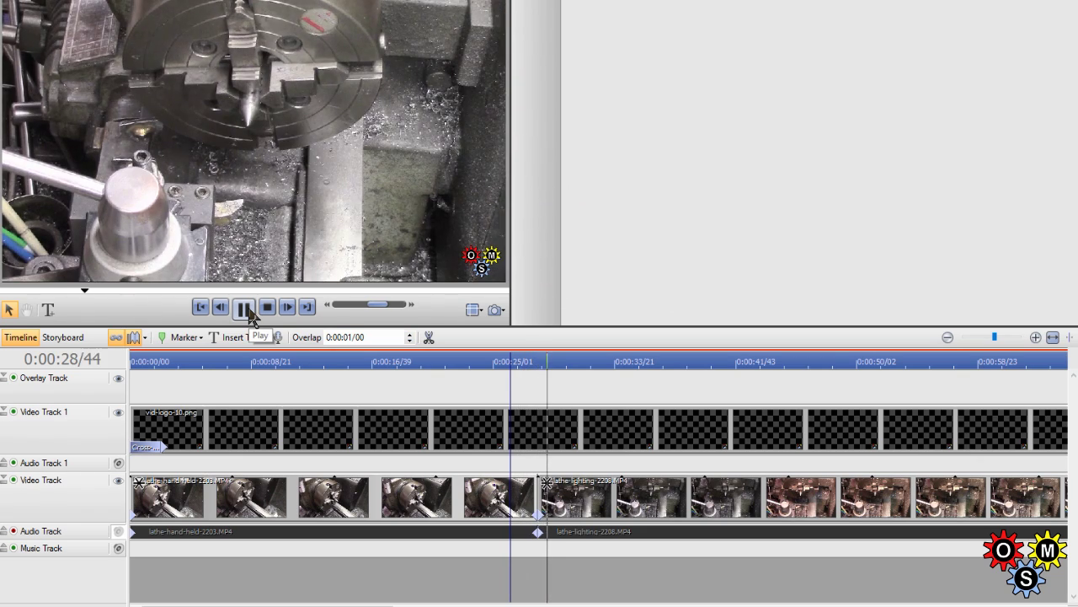
left_click(245, 310)
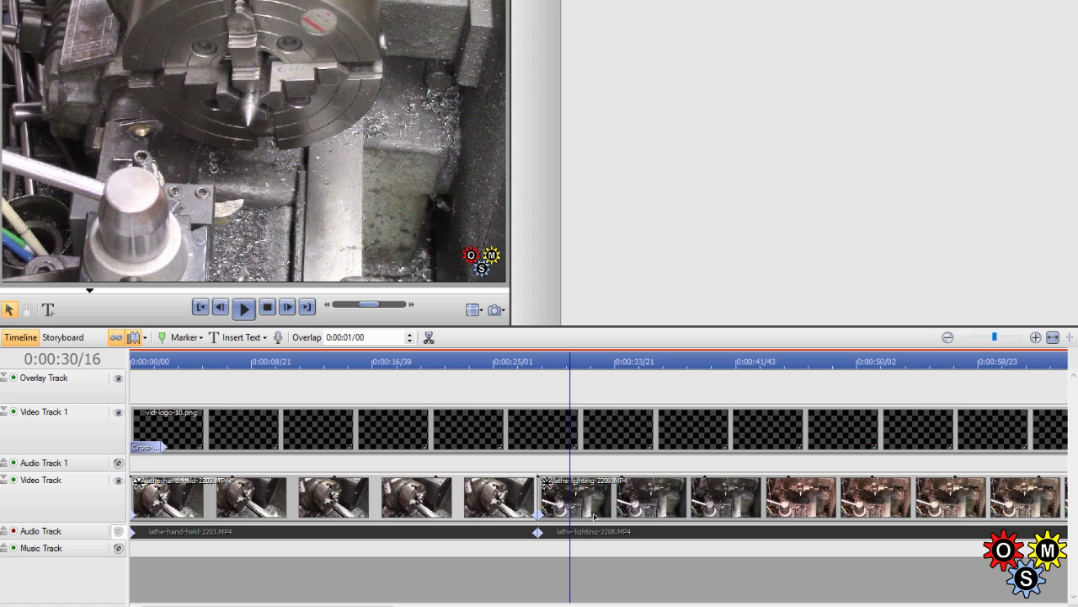
Overlap the lathe-lighting-2208.MP4 clip with the end of the hand-held clip by 0:00:01/19 and play the resulting cross-fade
left_click_drag(596, 514, 577, 520)
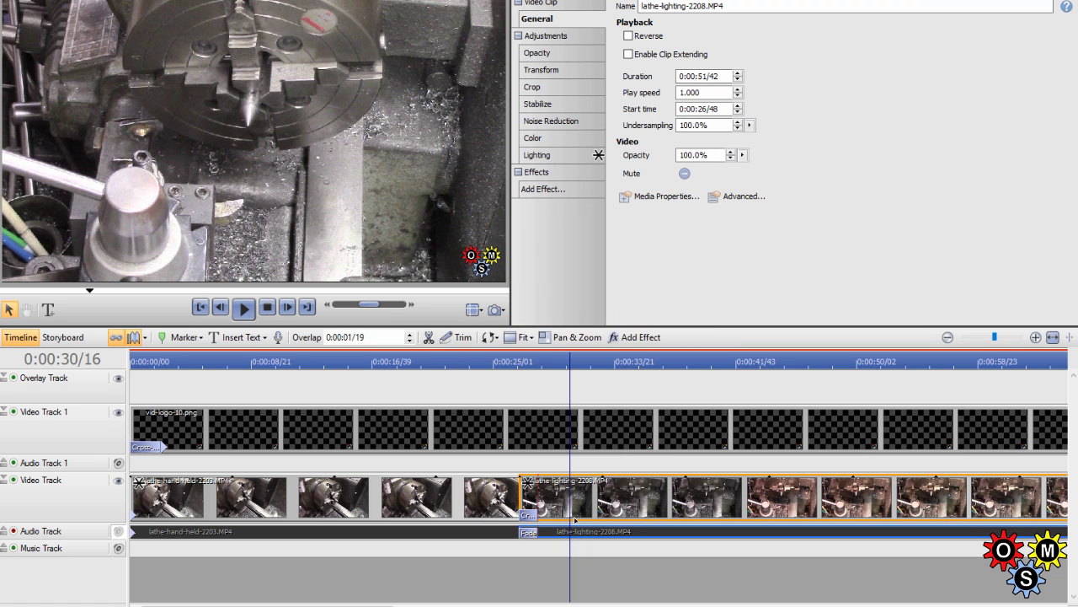
left_click(492, 363)
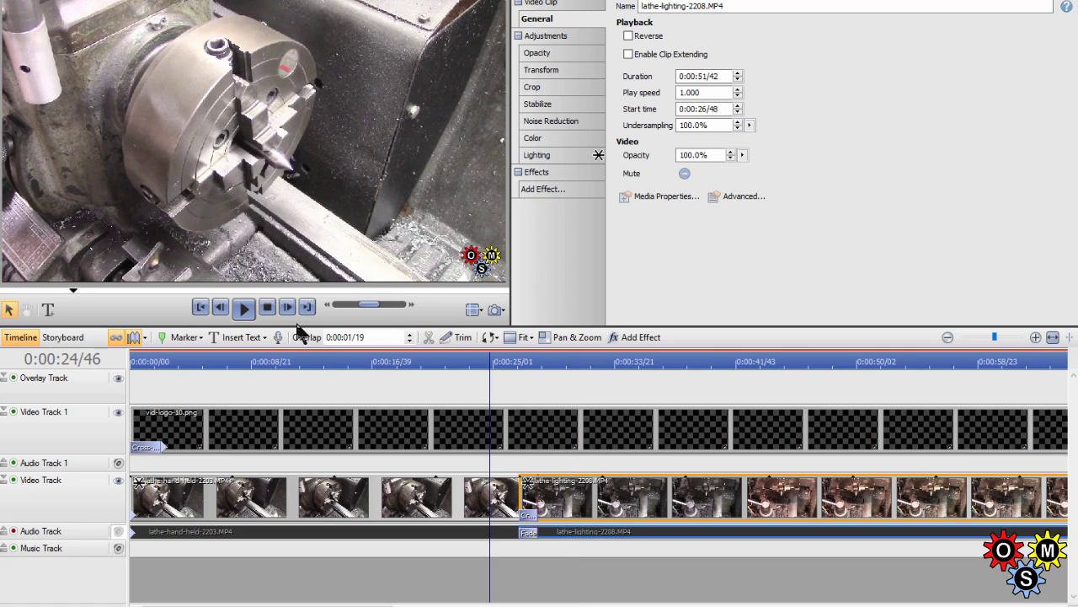
left_click(244, 308)
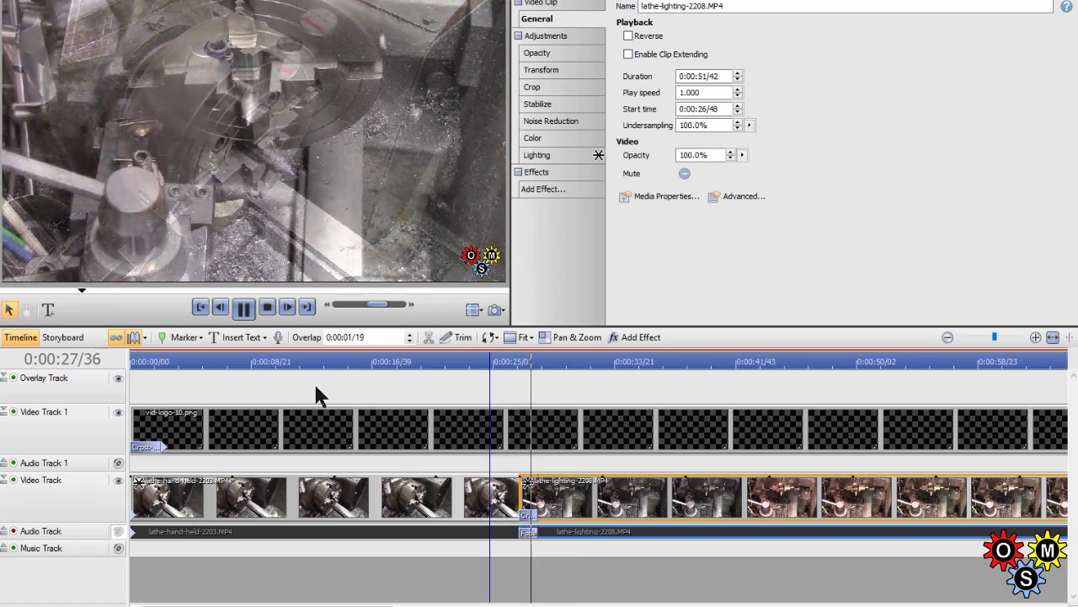
left_click(244, 309)
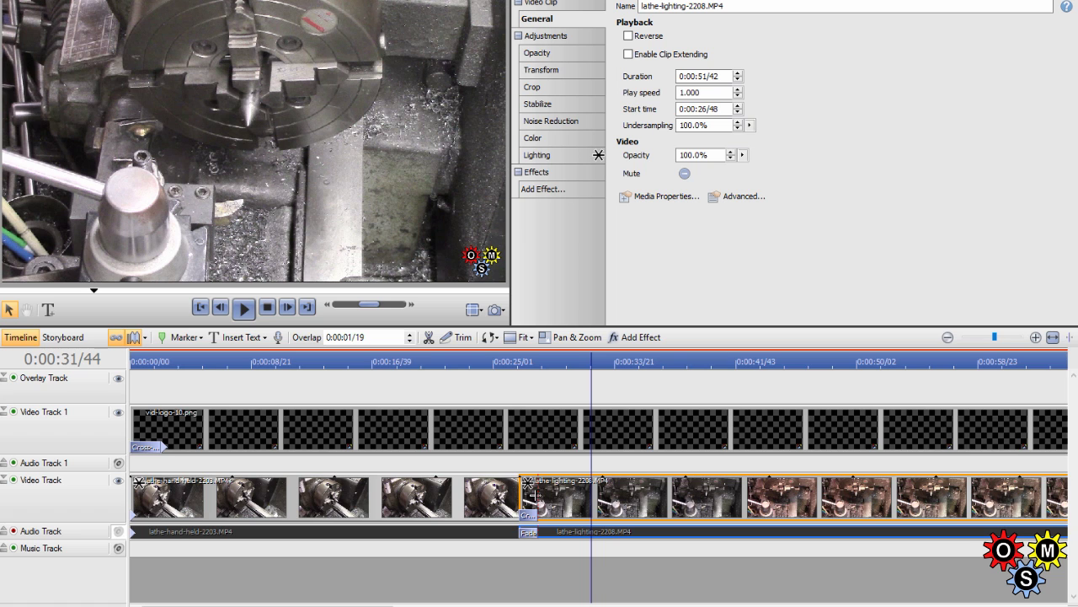
Move the lathe-lighting clip back to 0:00:28/07 and add a 0:00:01/13 fade-out and a 0:00:01/16 fade-in at the cut
left_click_drag(552, 507, 565, 510)
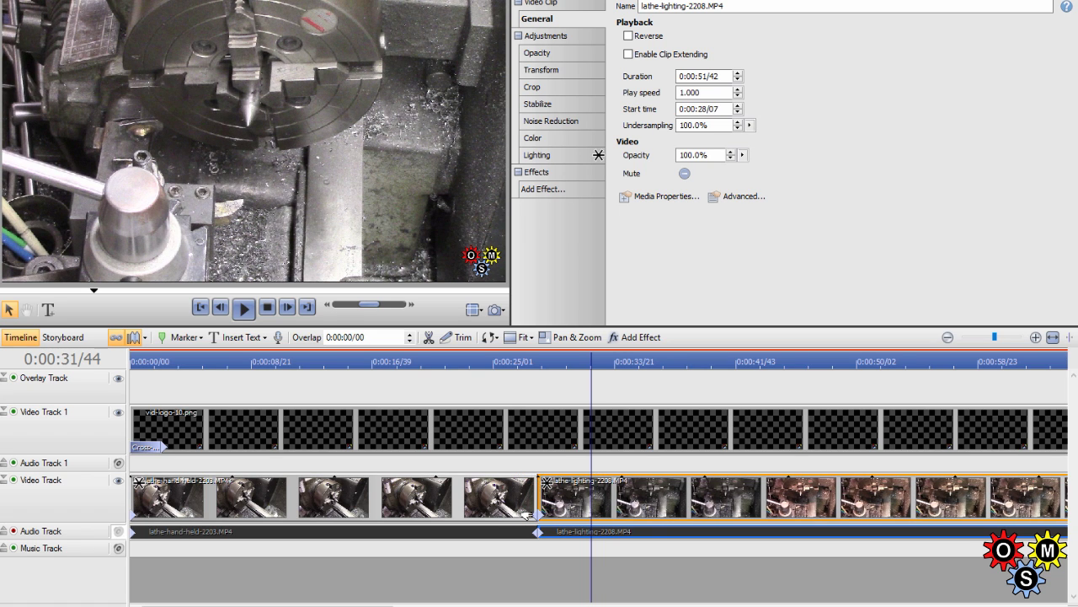
left_click(528, 515)
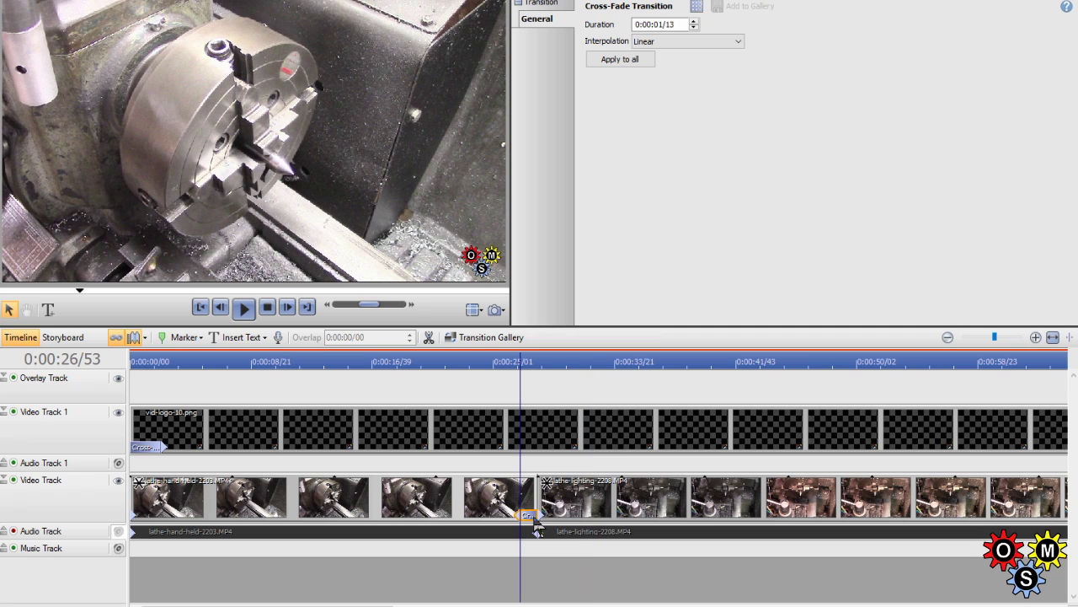
left_click_drag(543, 516, 567, 517)
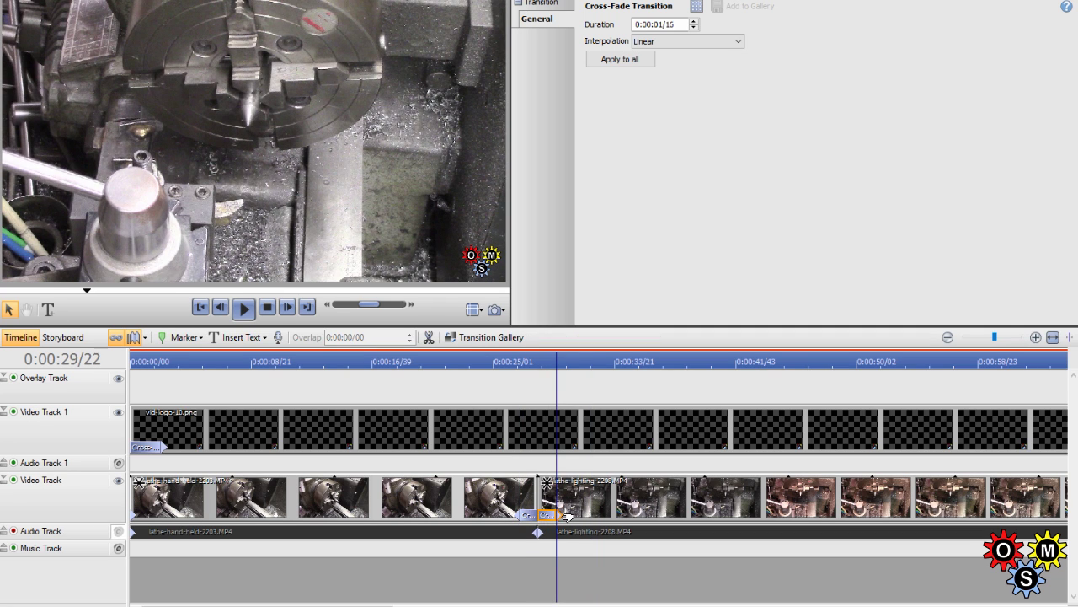
Play the fade-out and fade-in between the hand-held and lathe-lighting clips
left_click(488, 364)
left_click(244, 308)
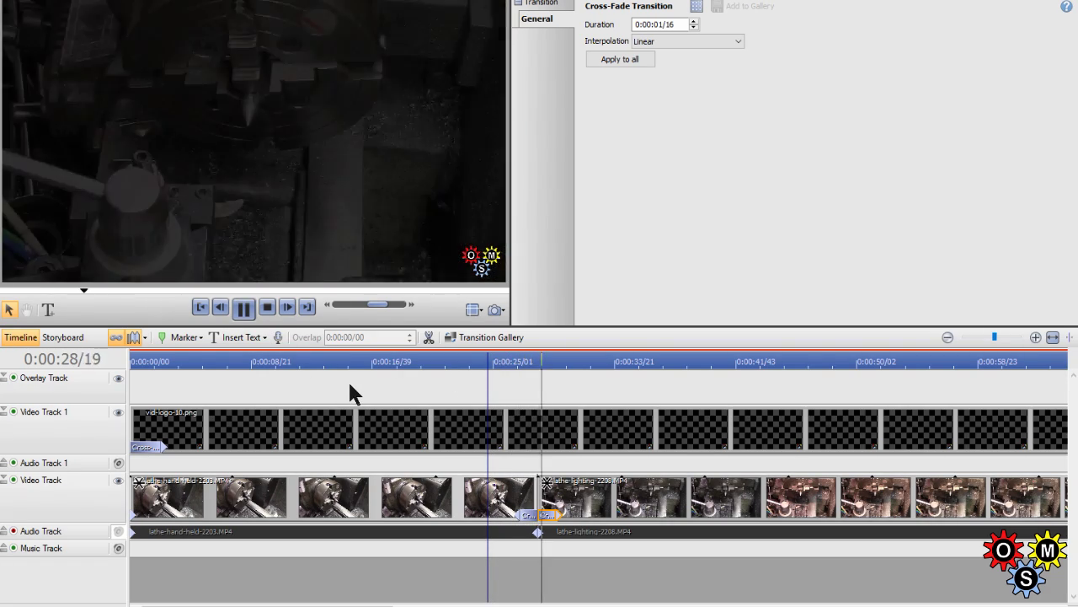
left_click(244, 308)
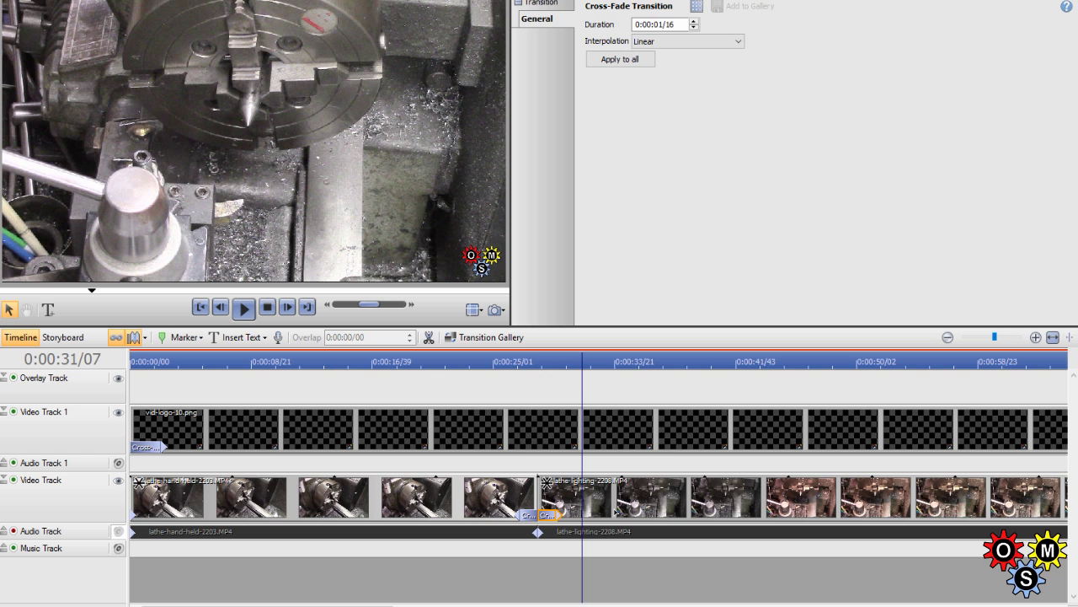
Overlap the two lathe clips by 0:00:02/15 and apply the Zoom & Spin transition to the overlap
left_click_drag(610, 506, 573, 516)
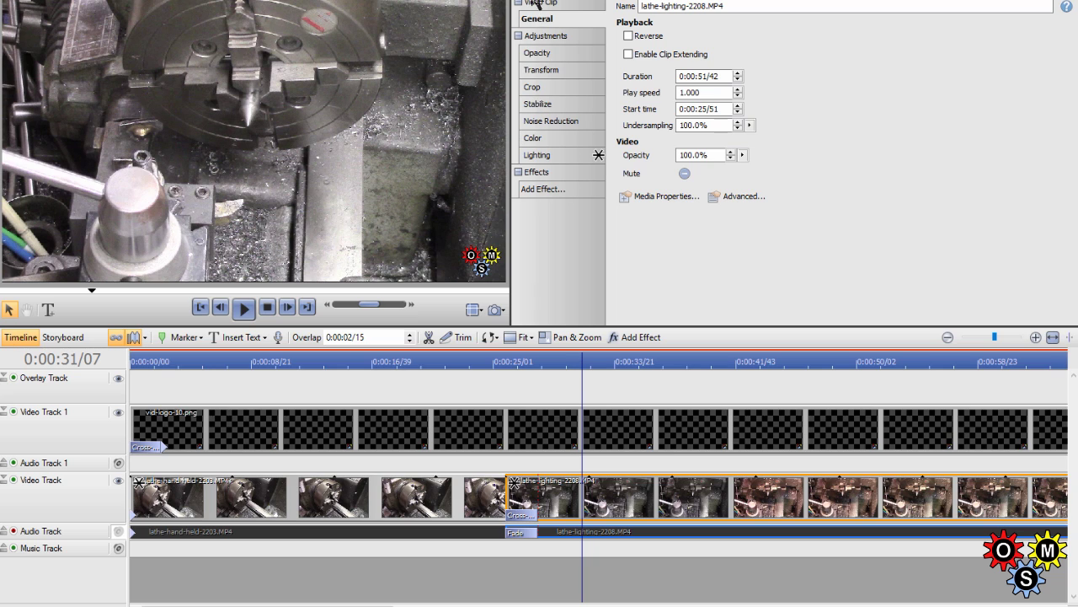
left_click(611, 2)
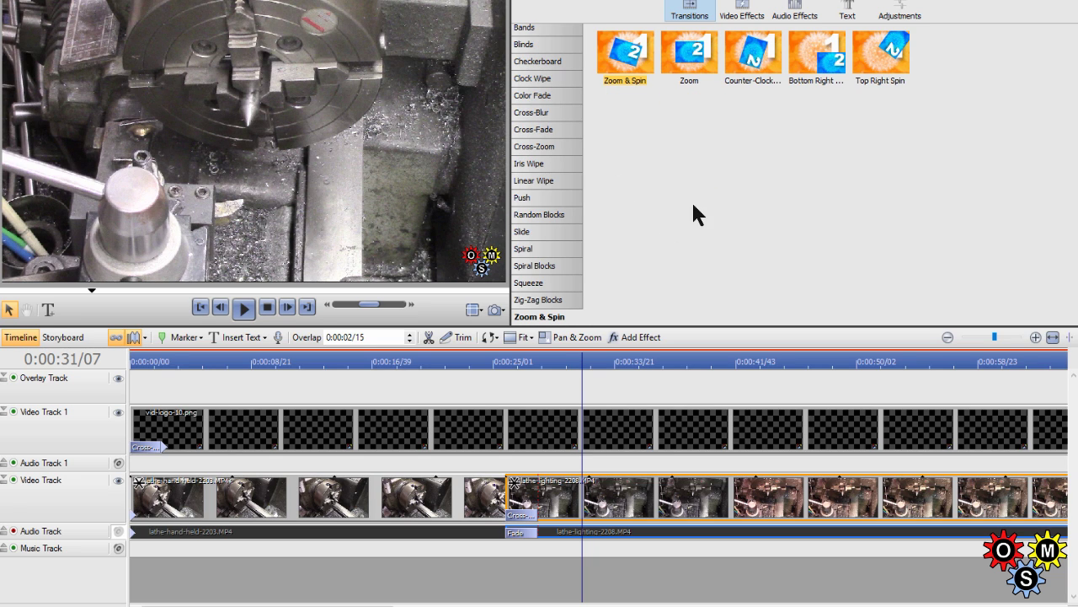
left_click_drag(635, 54, 587, 223)
left_click_drag(518, 456, 523, 516)
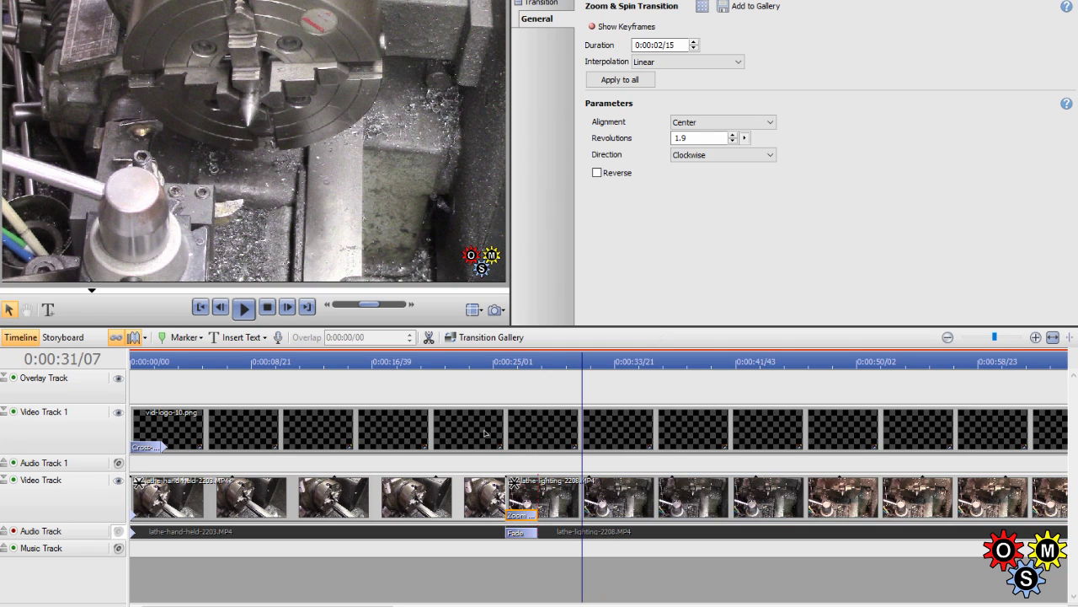
Play the Zoom & Spin transition between the lathe clips and reset it to the default transition
left_click(484, 362)
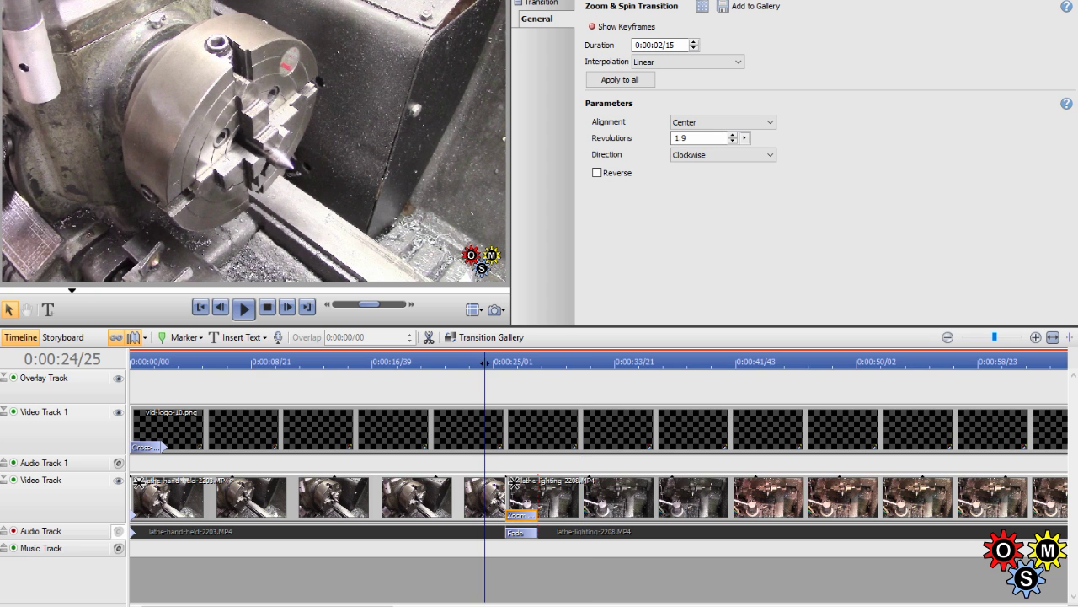
left_click(244, 309)
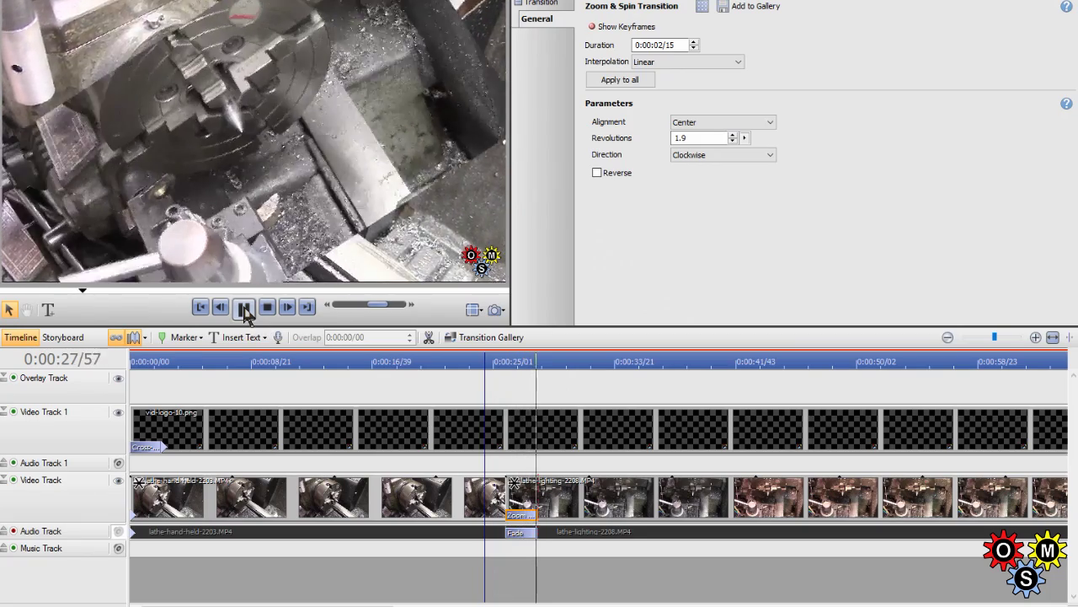
left_click(244, 308)
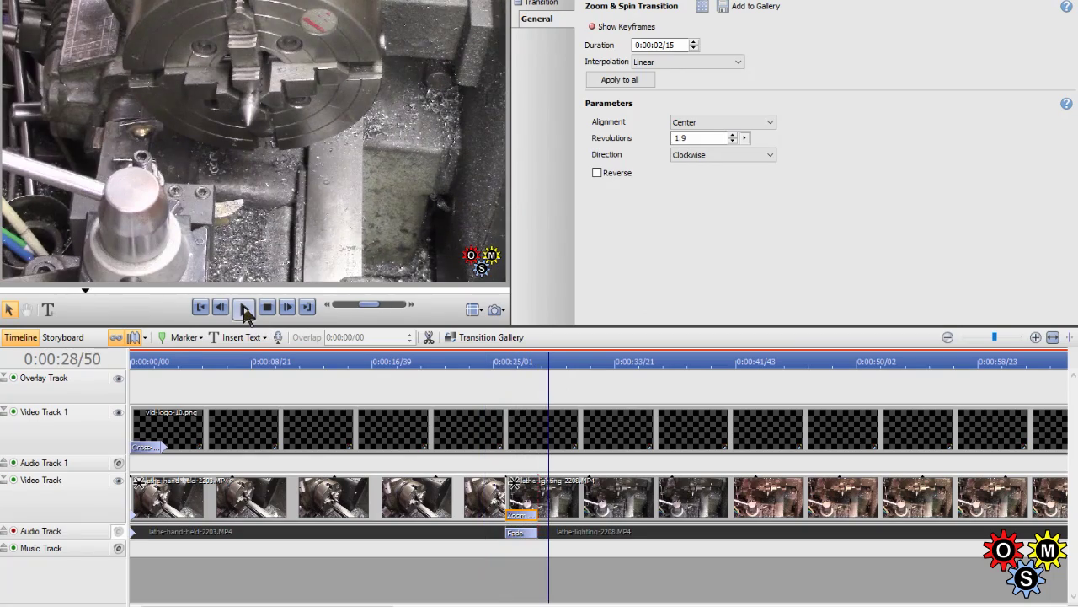
right_click(523, 518)
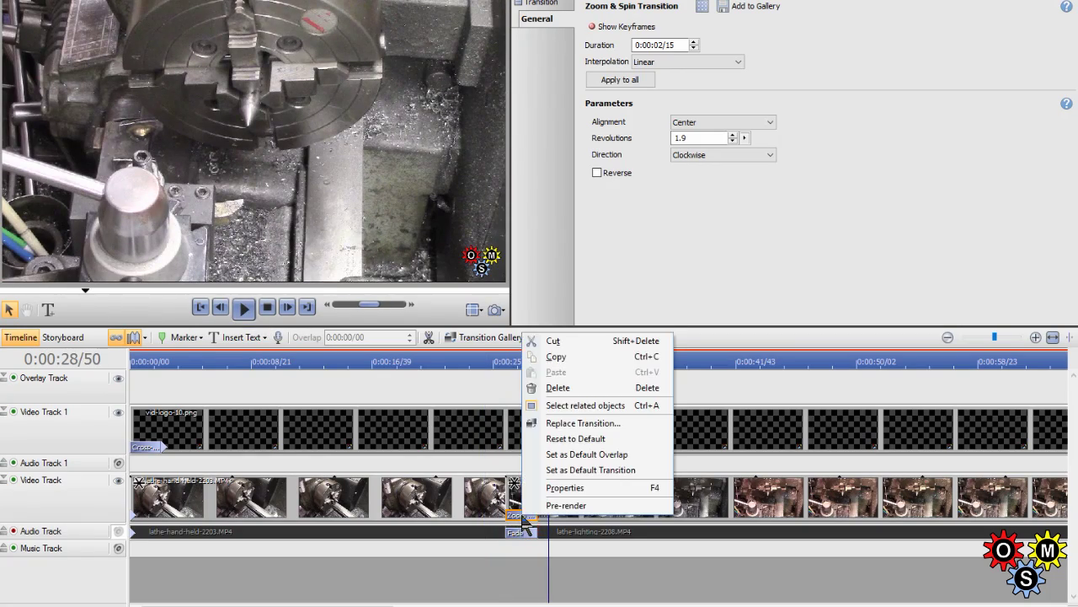
left_click(575, 440)
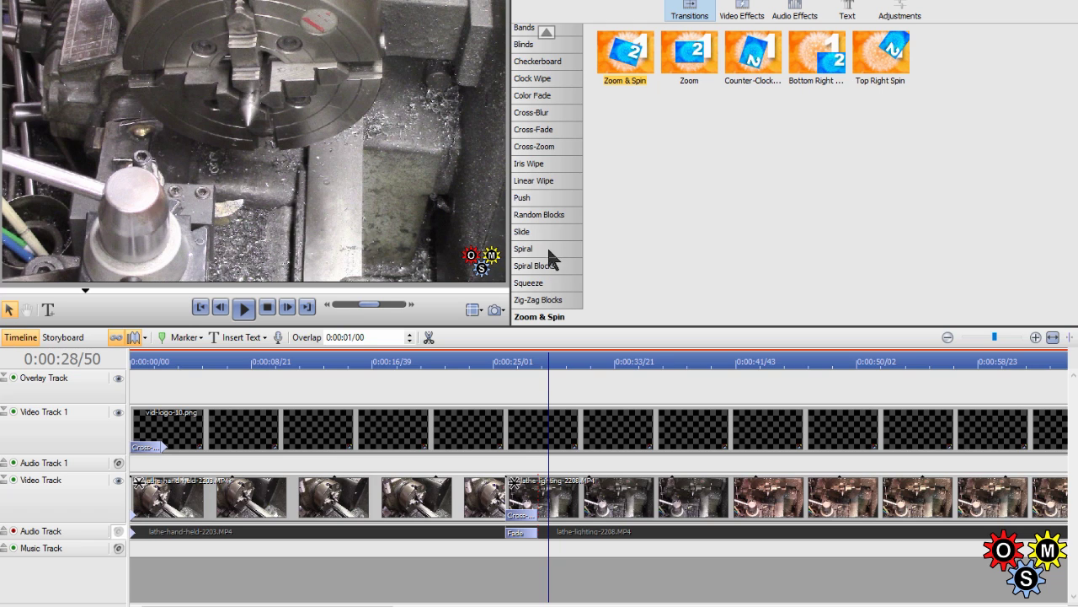
Apply the Iris Wipe transition to the overlap between the lathe clips and play it
left_click(542, 164)
left_click_drag(577, 269, 522, 514)
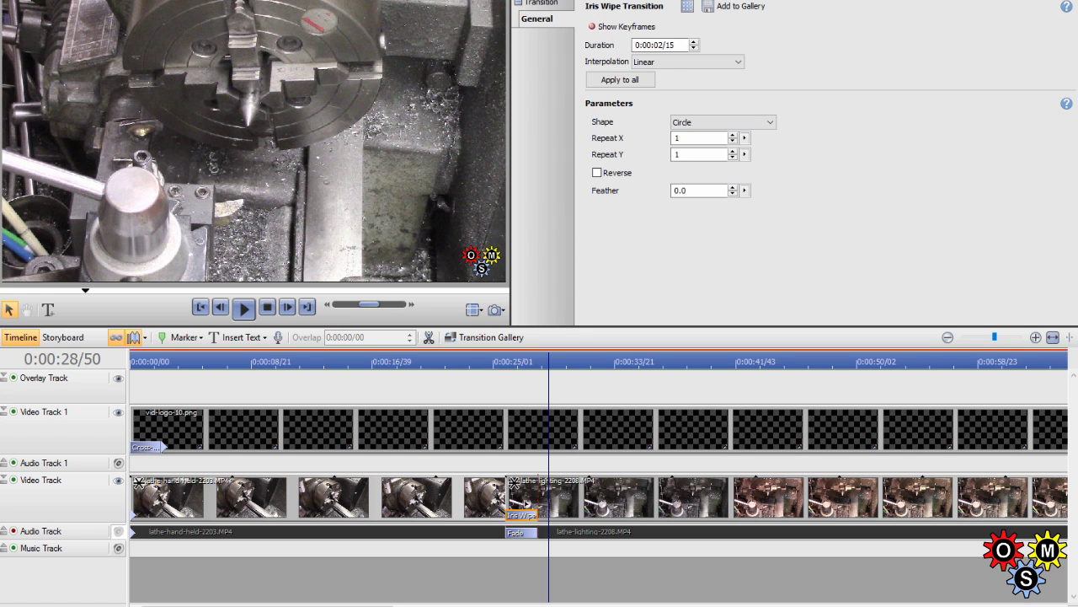
left_click(487, 366)
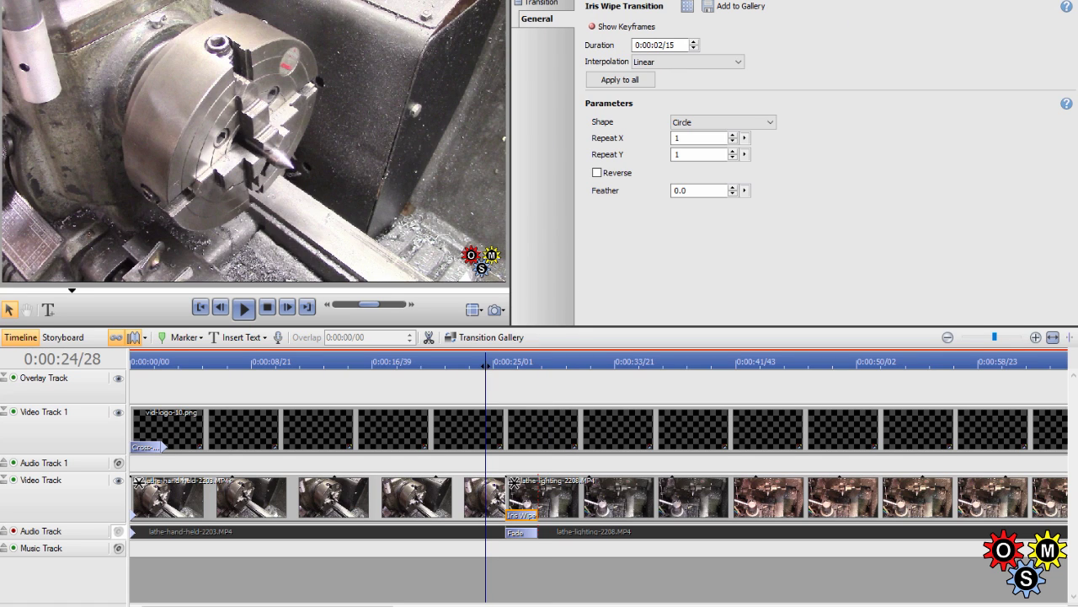
left_click(246, 310)
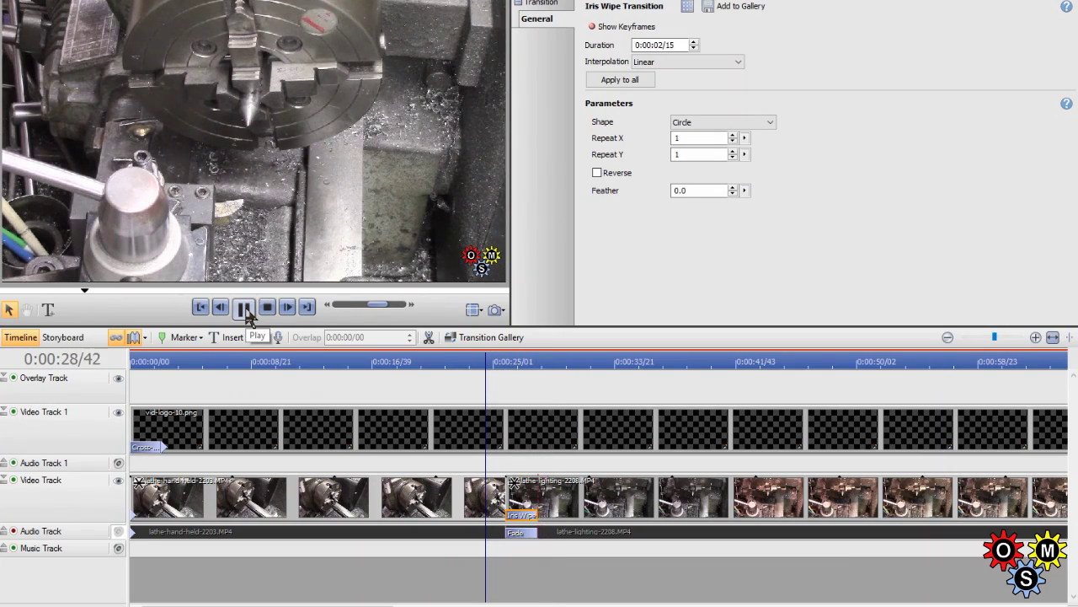
left_click(244, 310)
Replace the transition between the lathe clips with 3D Page Roll and play it
left_click(632, 3)
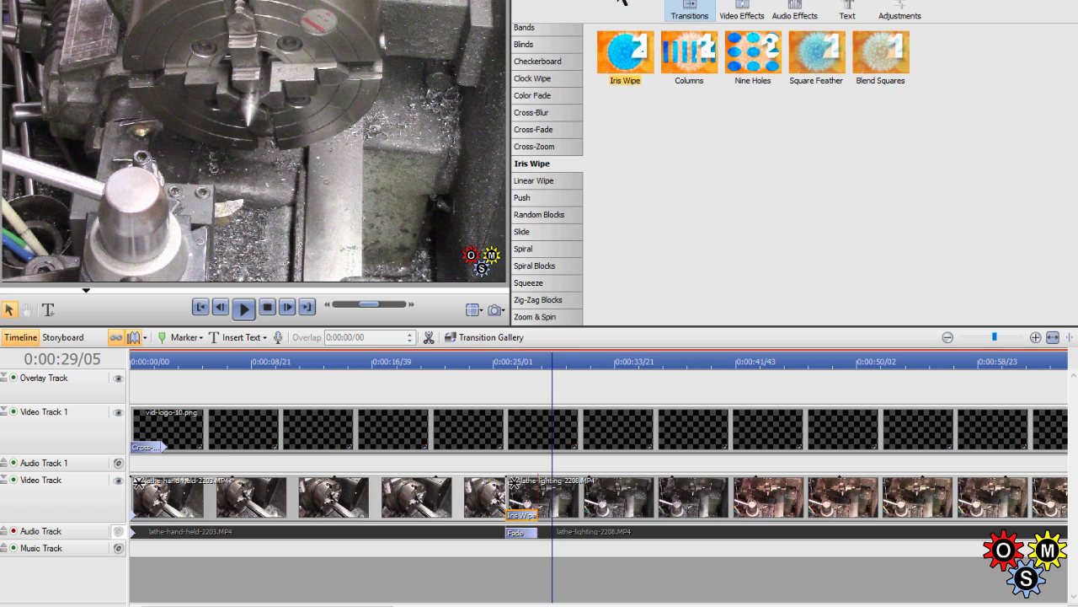
left_click(546, 32)
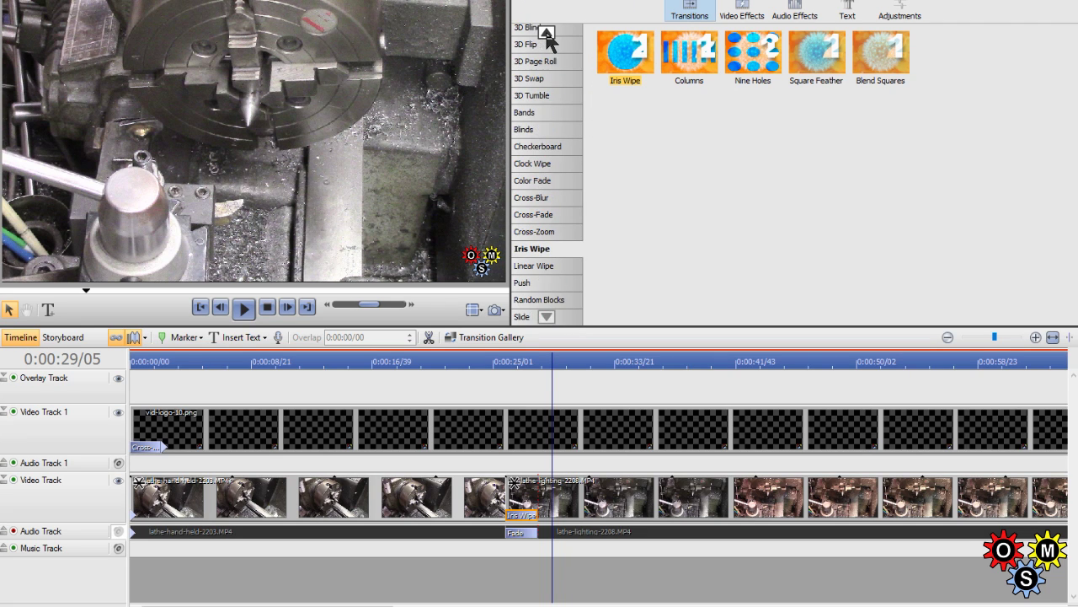
left_click(555, 64)
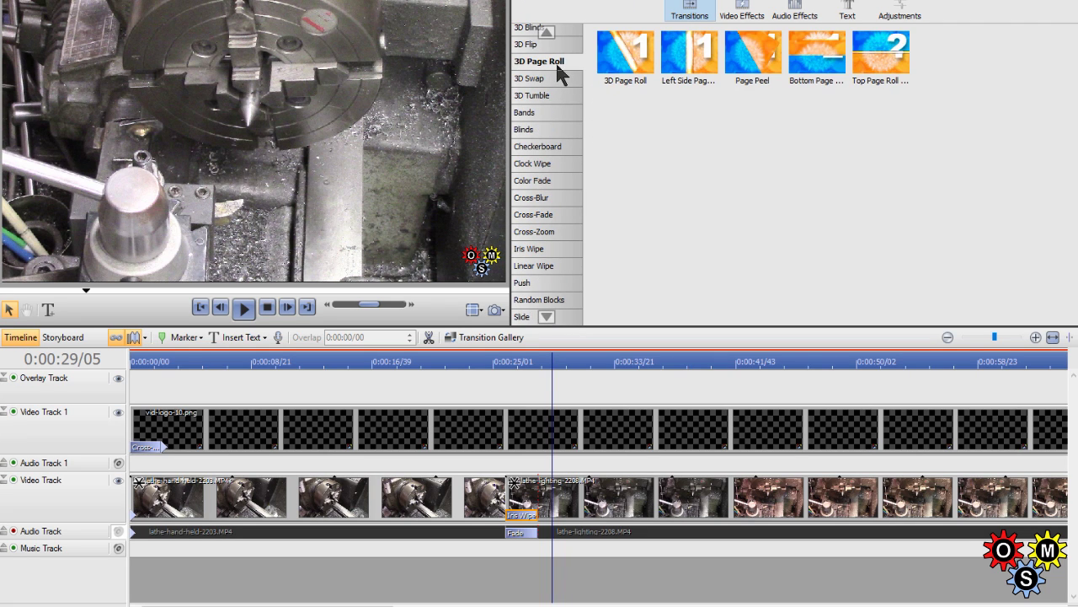
double_click(522, 515)
left_click(497, 366)
left_click(243, 308)
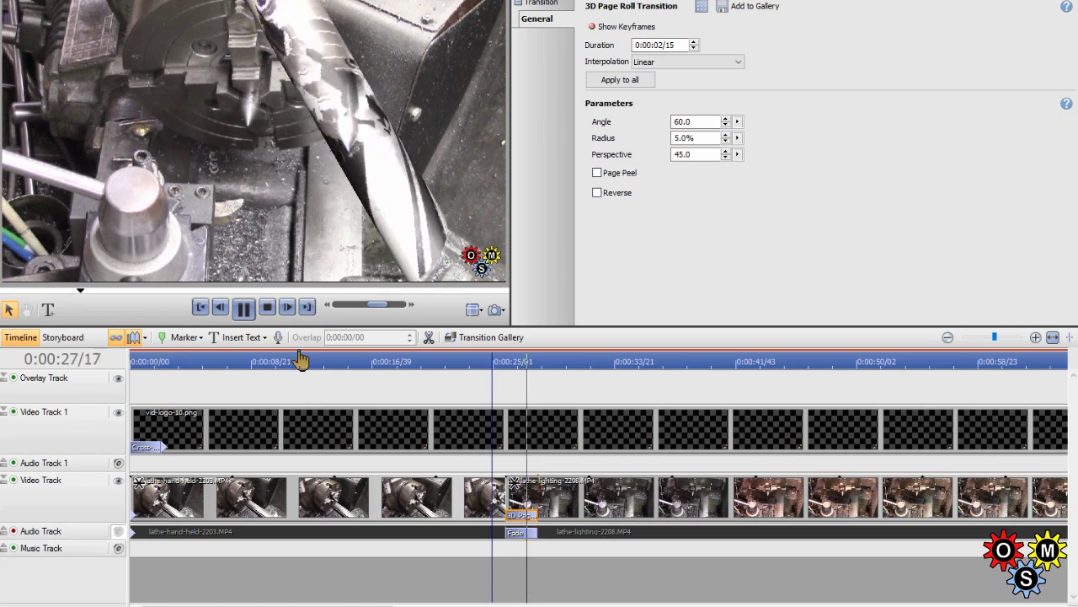
left_click(244, 308)
Reset the transition between the lathe clips to the default cross-fade and play across it
right_click(531, 518)
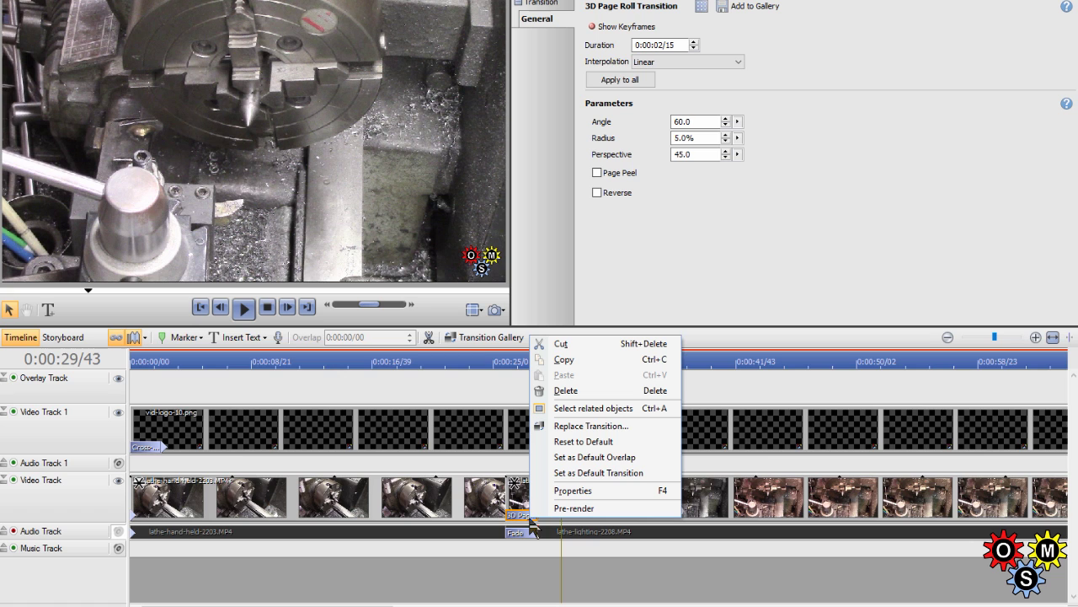
left_click(592, 442)
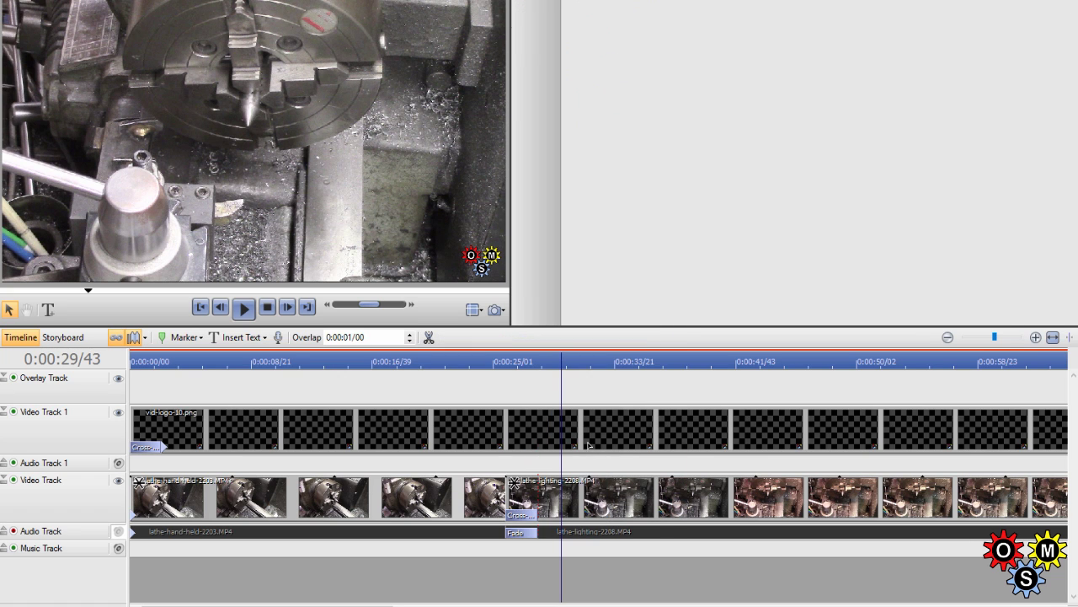
left_click(491, 363)
left_click(244, 308)
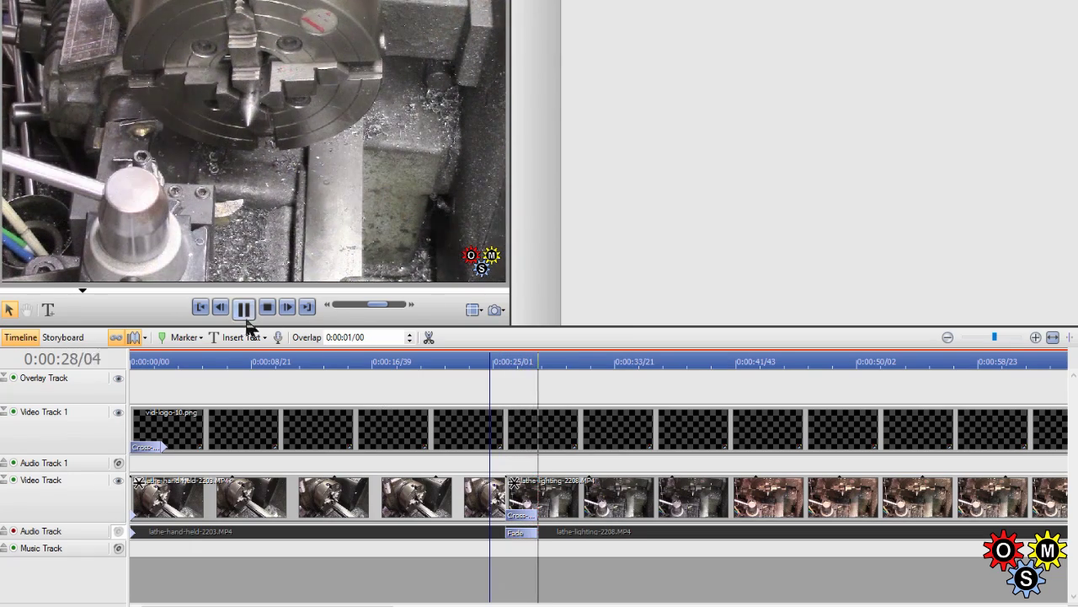
left_click(244, 308)
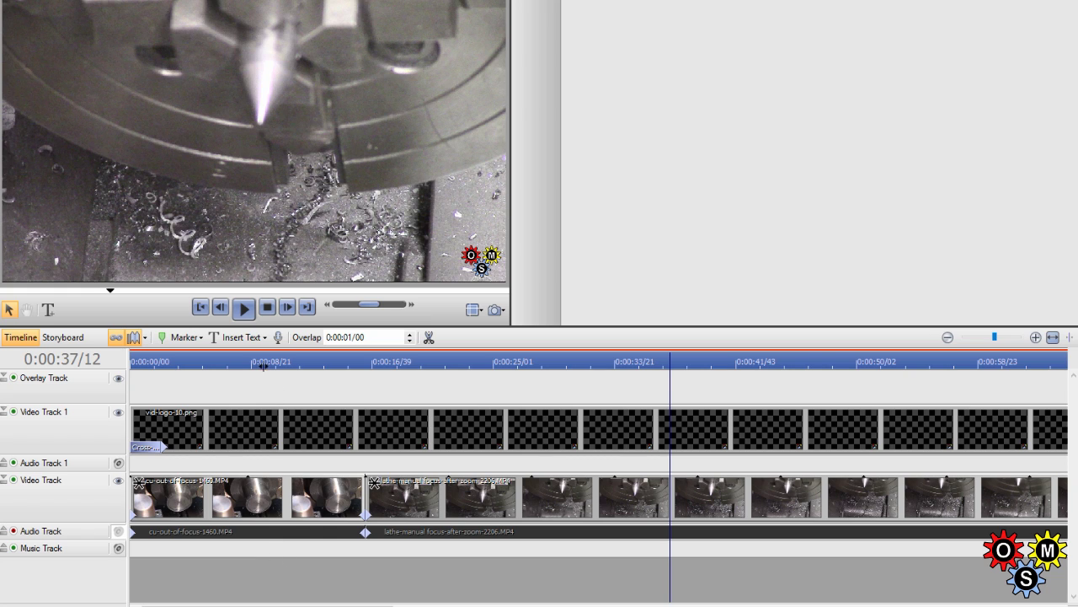
Play through the cu-out-of-focus-1460.MP4 and lathe-manual focus-after-zoom-2206.MP4 clips, and bring the manual-focus2207.MP4 clip into view for review
left_click(171, 361)
left_click(243, 310)
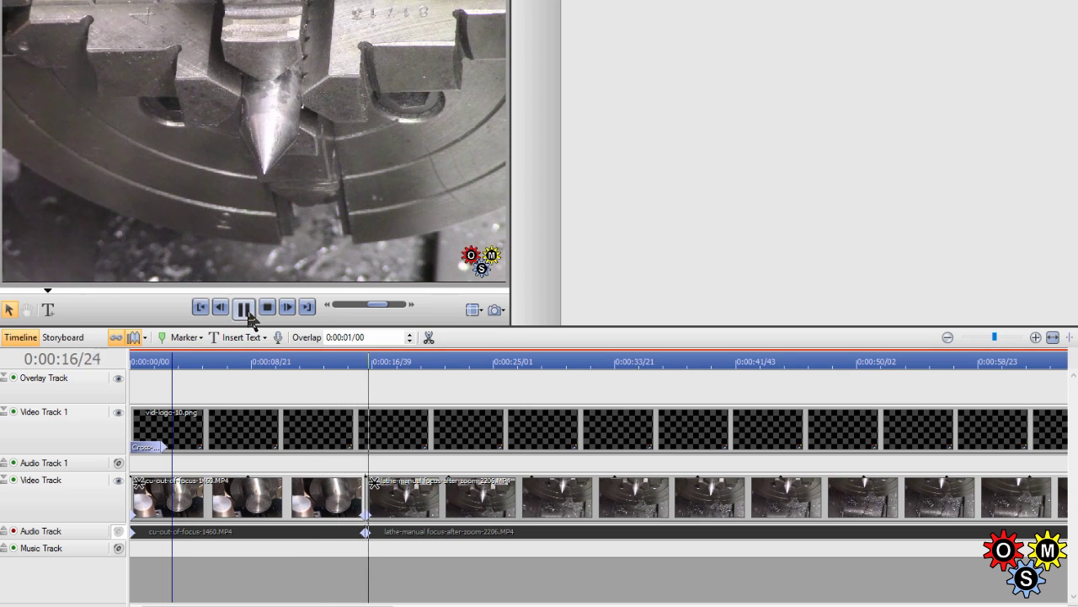
left_click(247, 310)
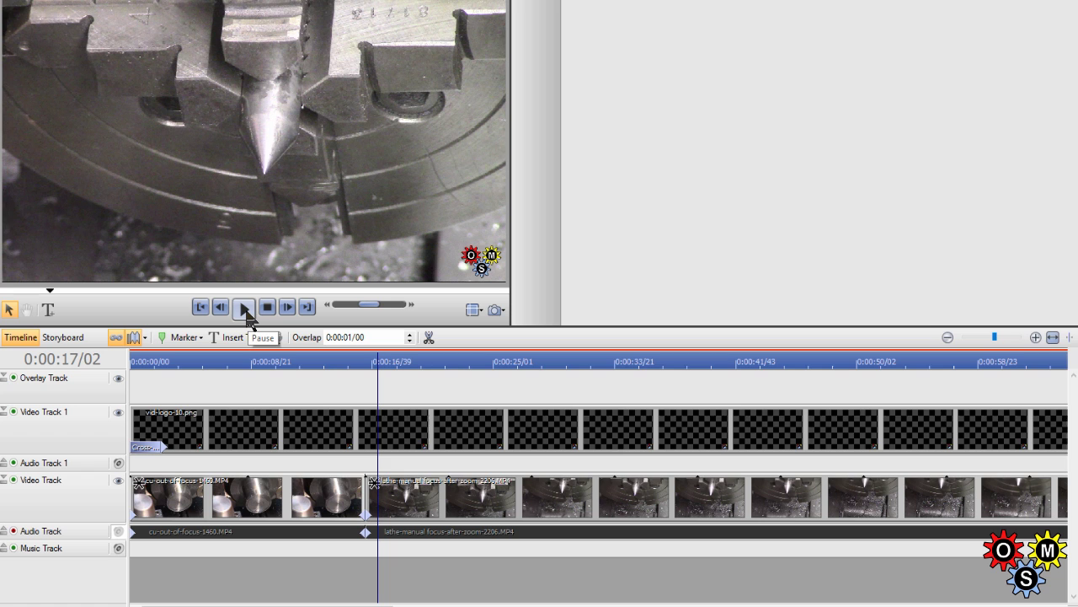
left_click(247, 310)
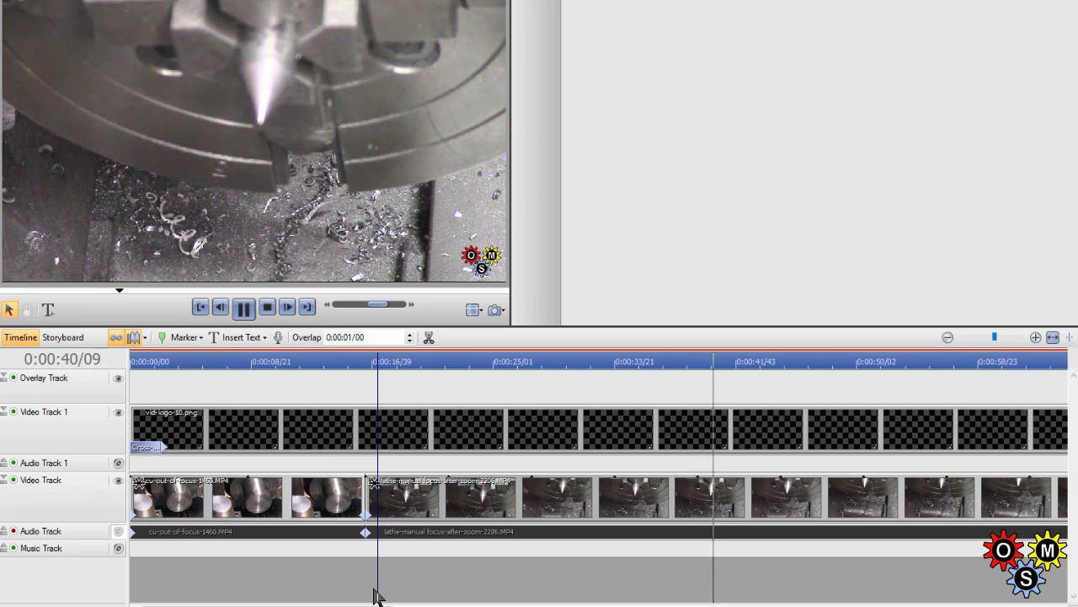
left_click_drag(373, 595, 478, 603)
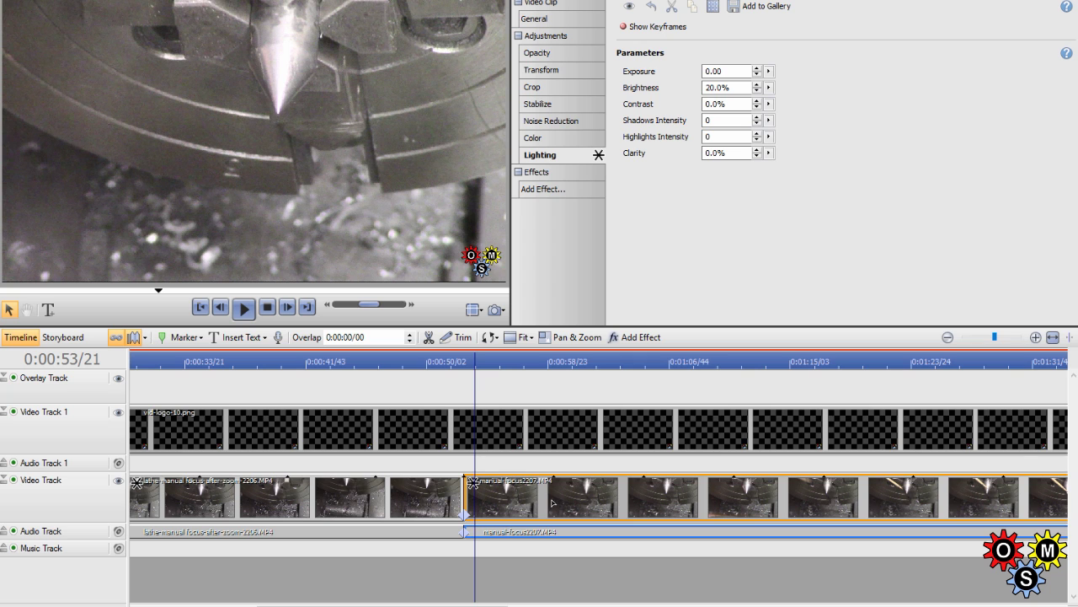
Play the manual-focus2207.MP4 clip and mute the audio track beneath the video track
left_click(244, 309)
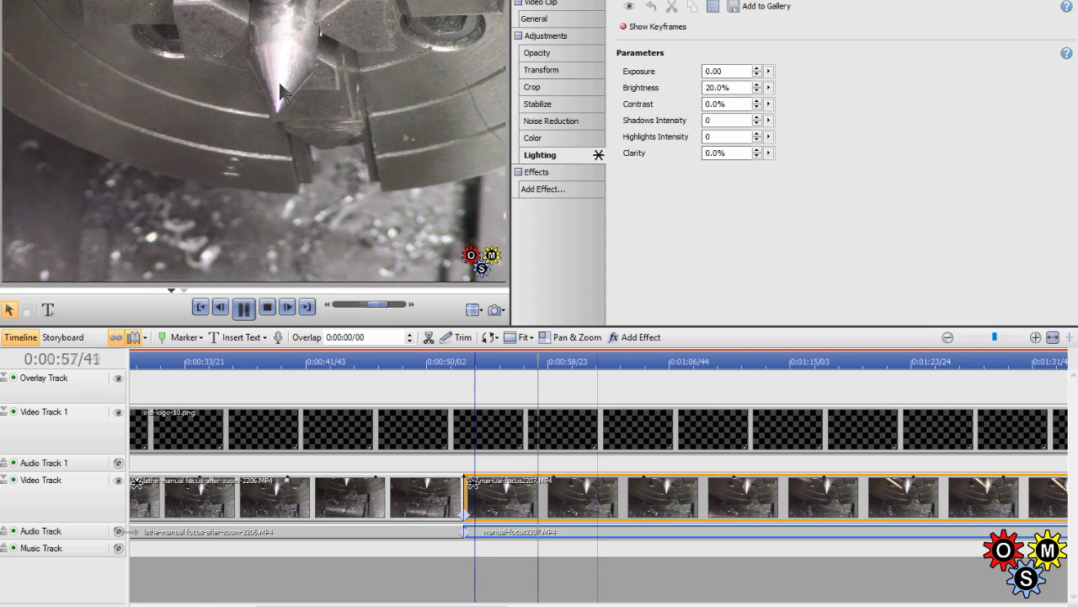
left_click(118, 532)
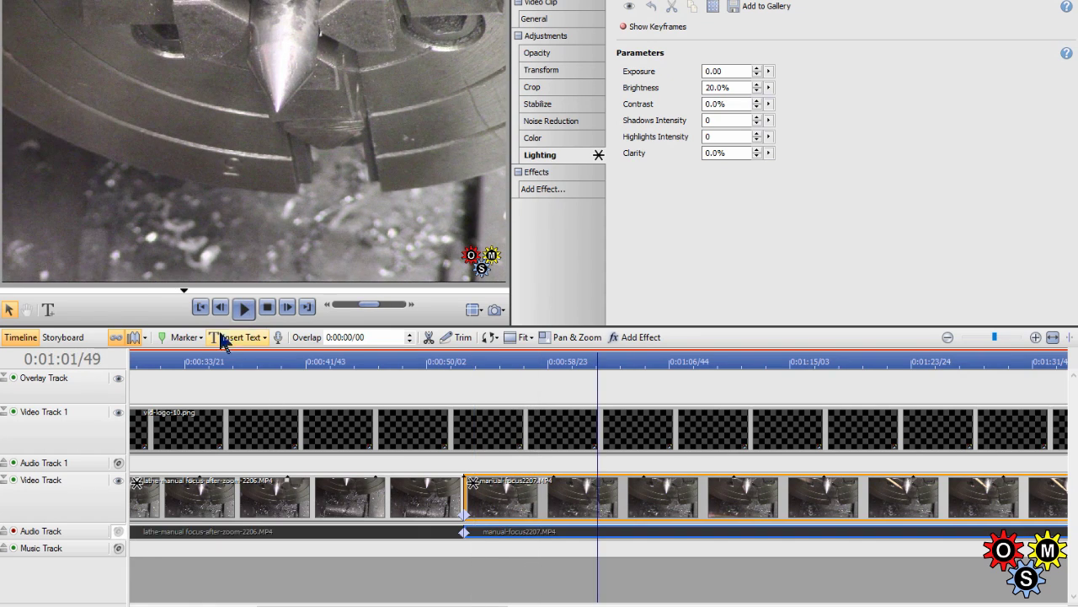
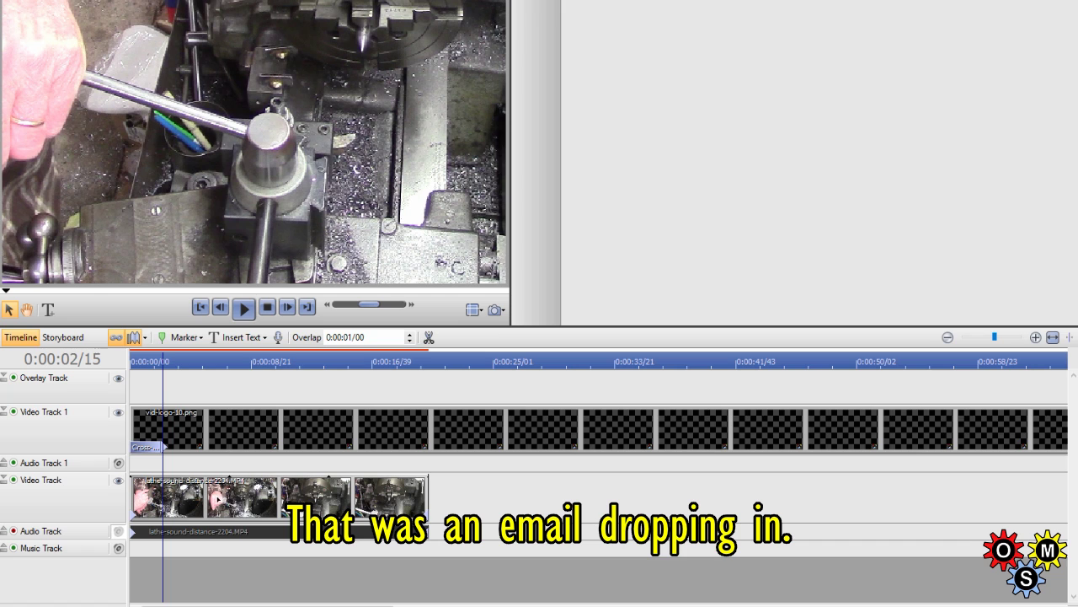
Play through the lathe-sound-distance-2204.MP4 clip to find where the zoom begins, and split the clip at 0:00:06/00
left_click(245, 309)
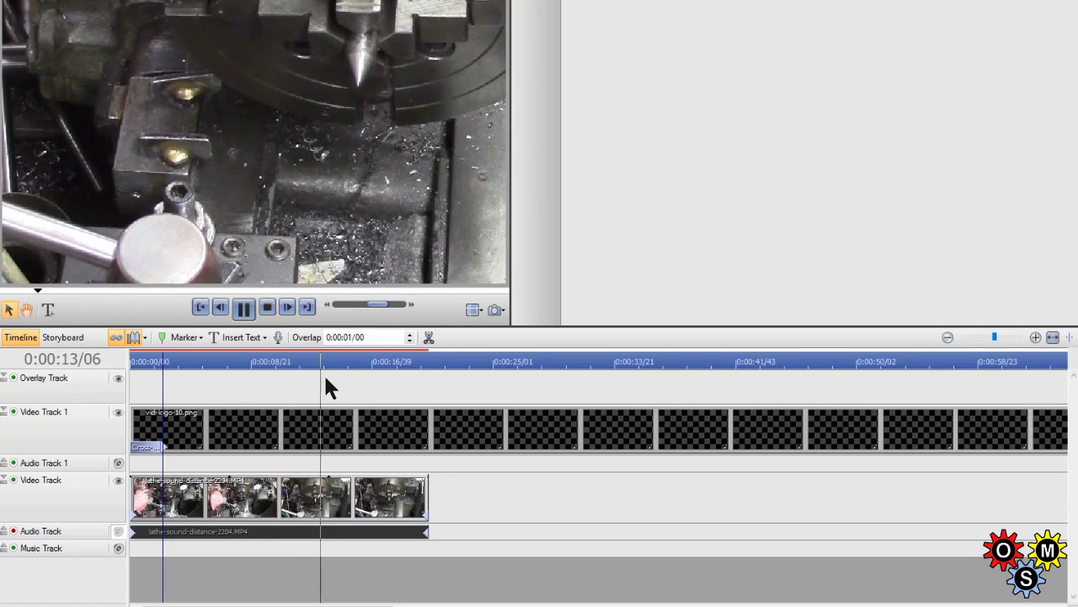
left_click(243, 309)
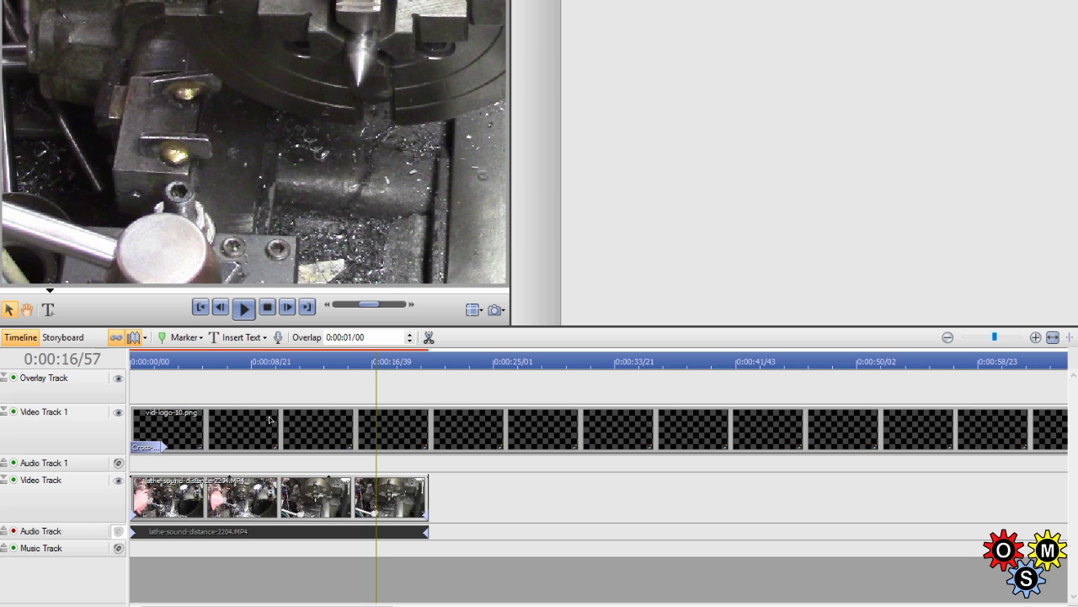
left_click(229, 365)
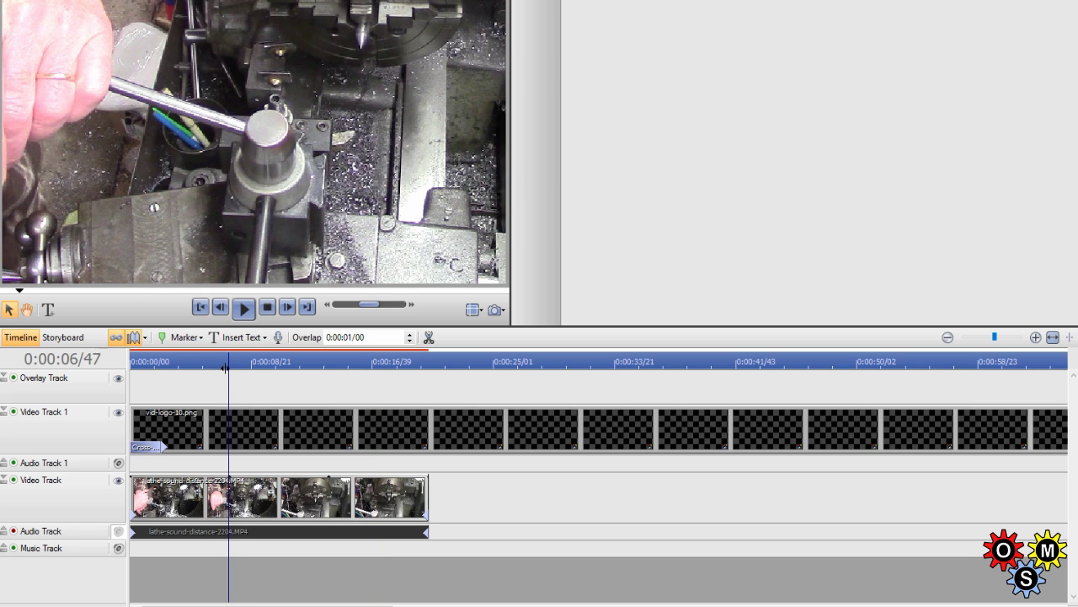
left_click(244, 310)
left_click(243, 309)
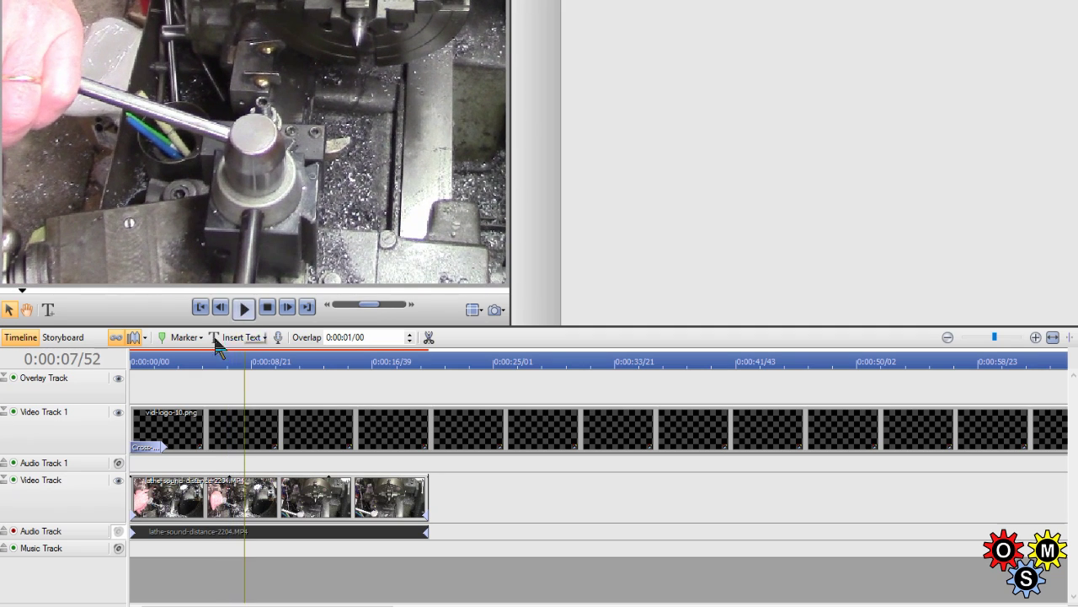
left_click(201, 365)
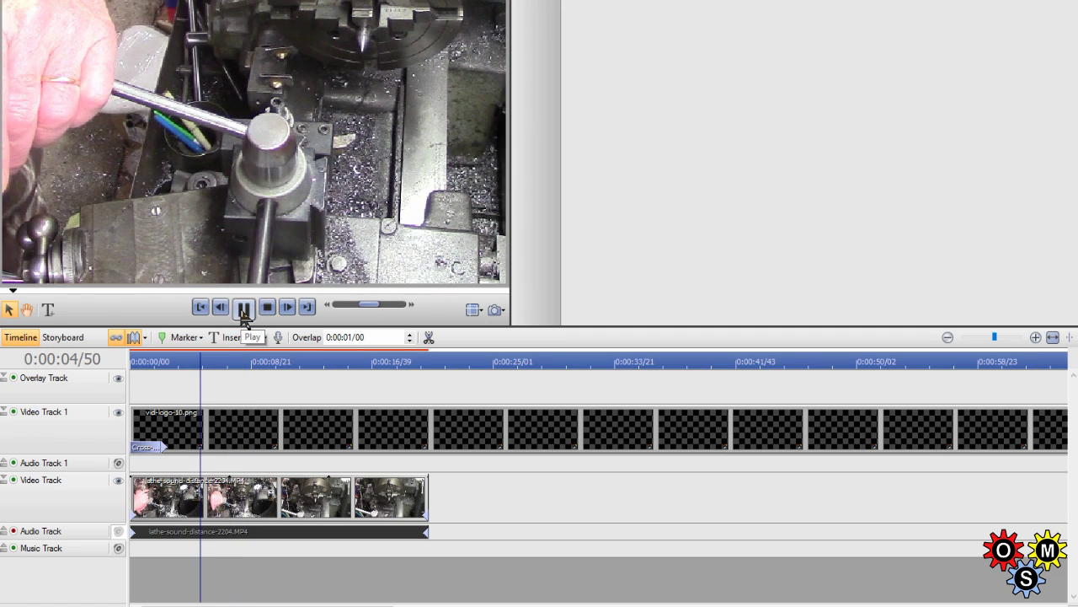
left_click(244, 309)
left_click(243, 309)
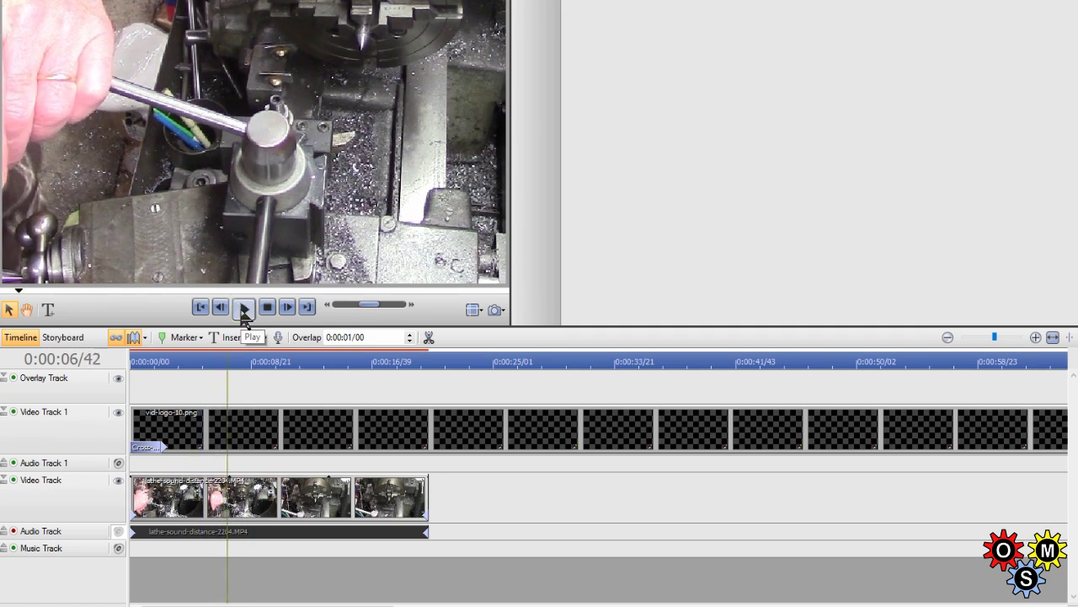
left_click(217, 362)
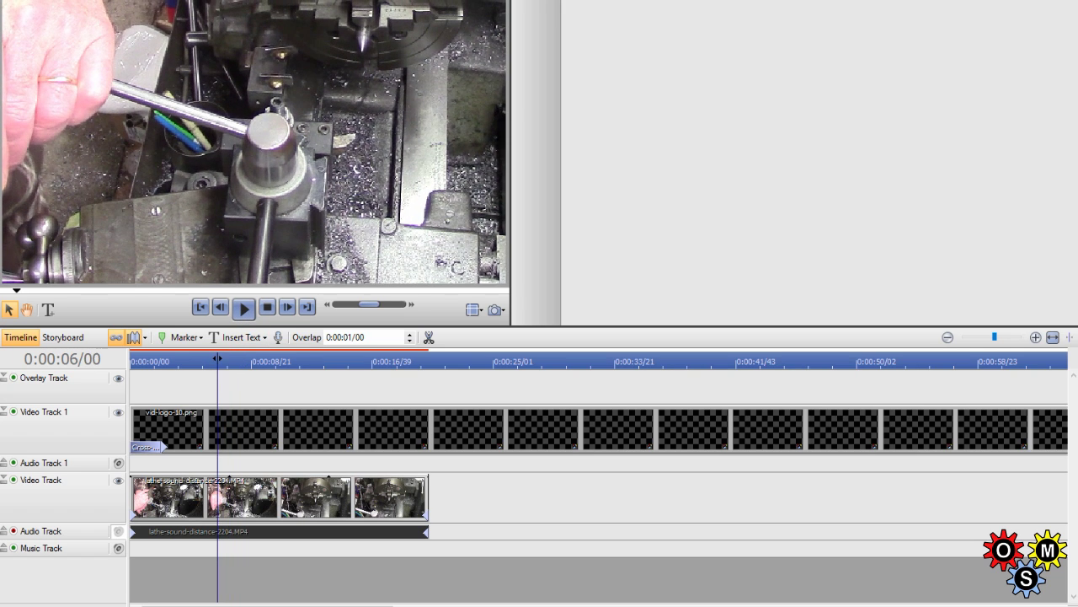
left_click(261, 493)
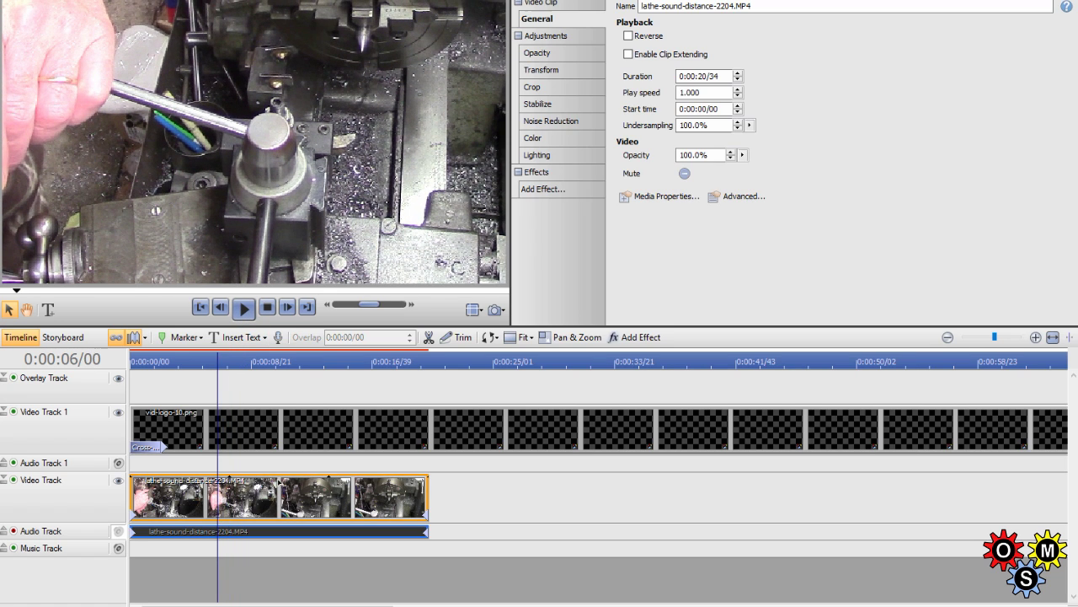
left_click(429, 338)
Play to the end of the zoom, split the clip at 0:00:14/19, and delete the middle section containing the zoom
left_click(244, 309)
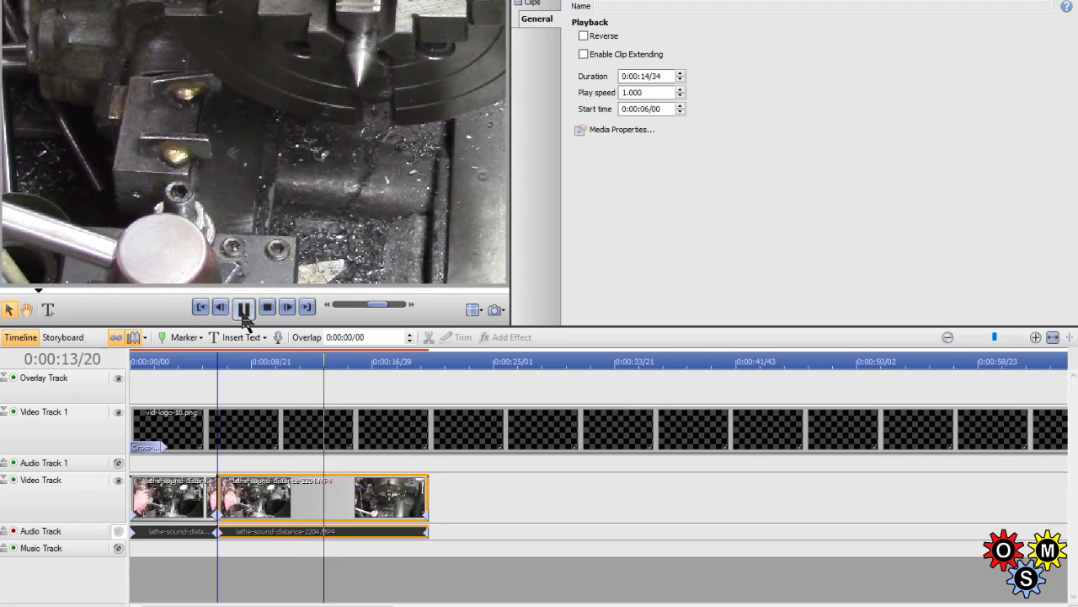
left_click(243, 308)
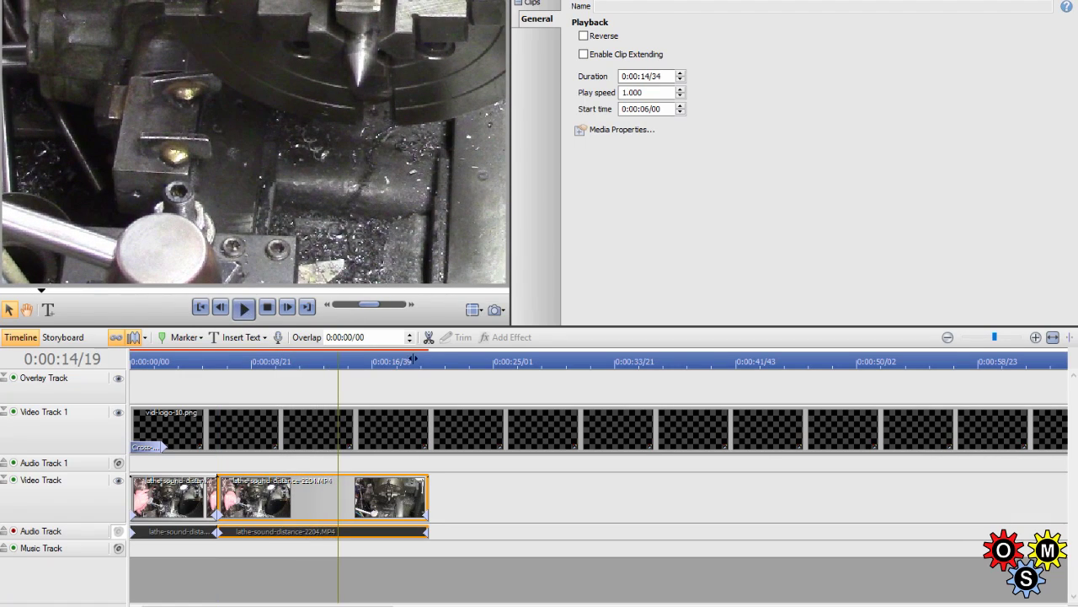
left_click(430, 340)
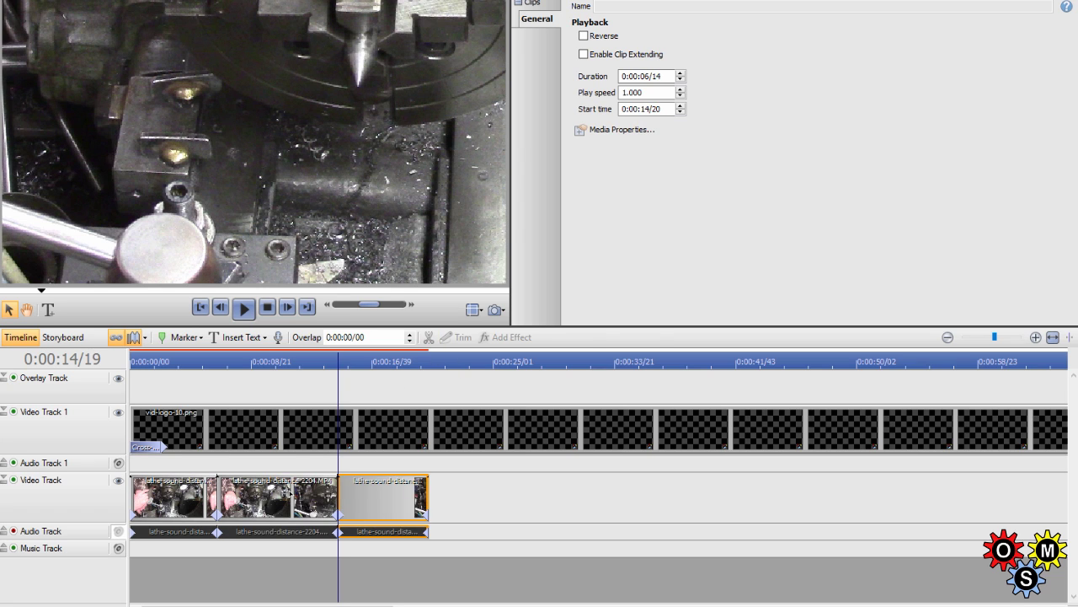
left_click(289, 493)
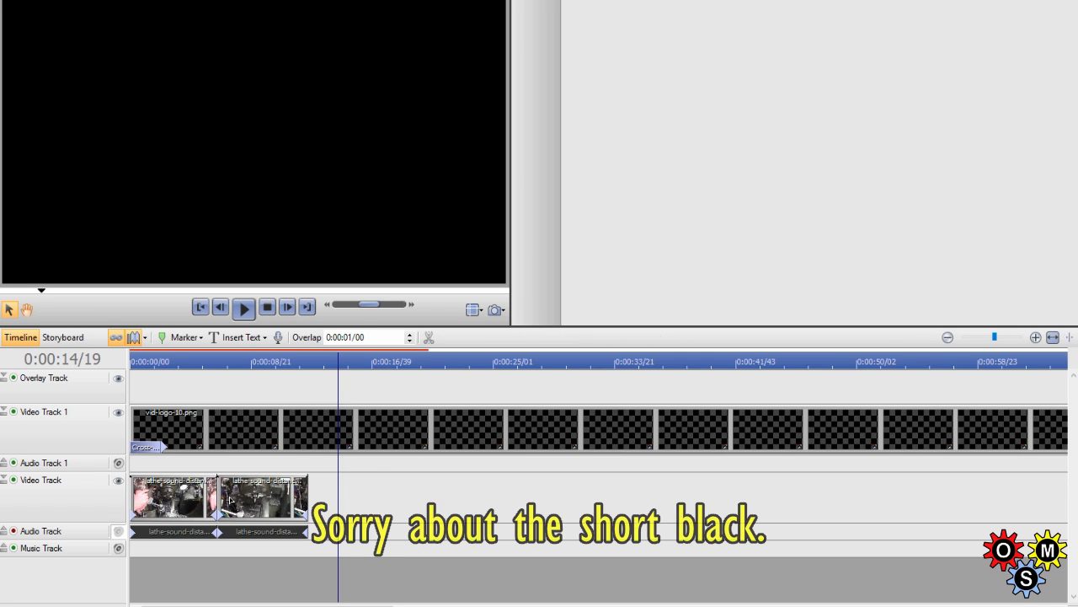
Overlap the second lathe-sound-distance clip with the first by 0:00:00/29 as a transition, and play across the join several times
left_click_drag(251, 510, 244, 513)
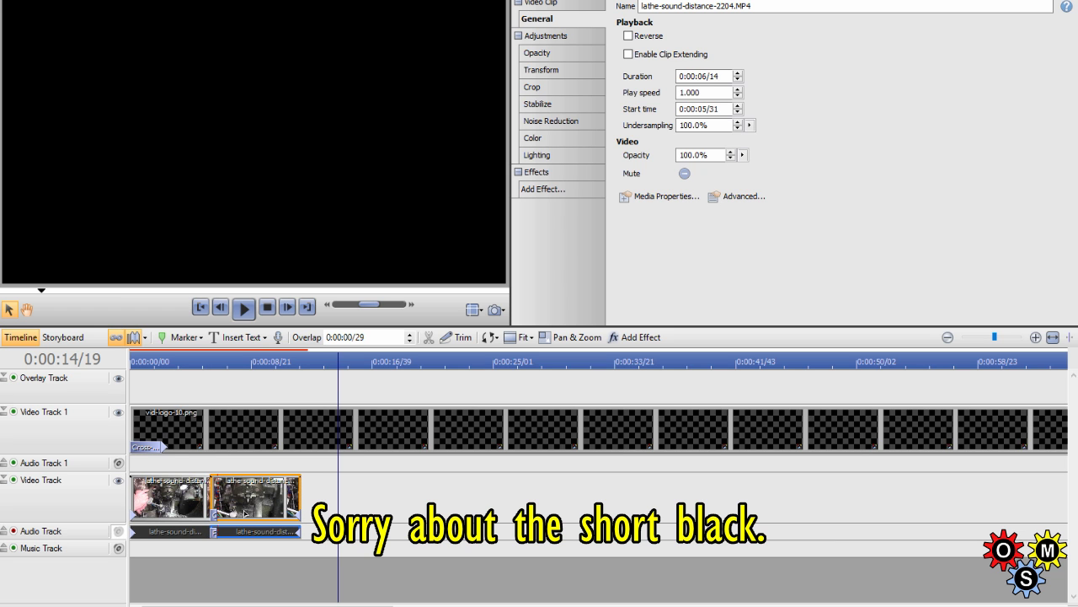
left_click(179, 368)
left_click(244, 309)
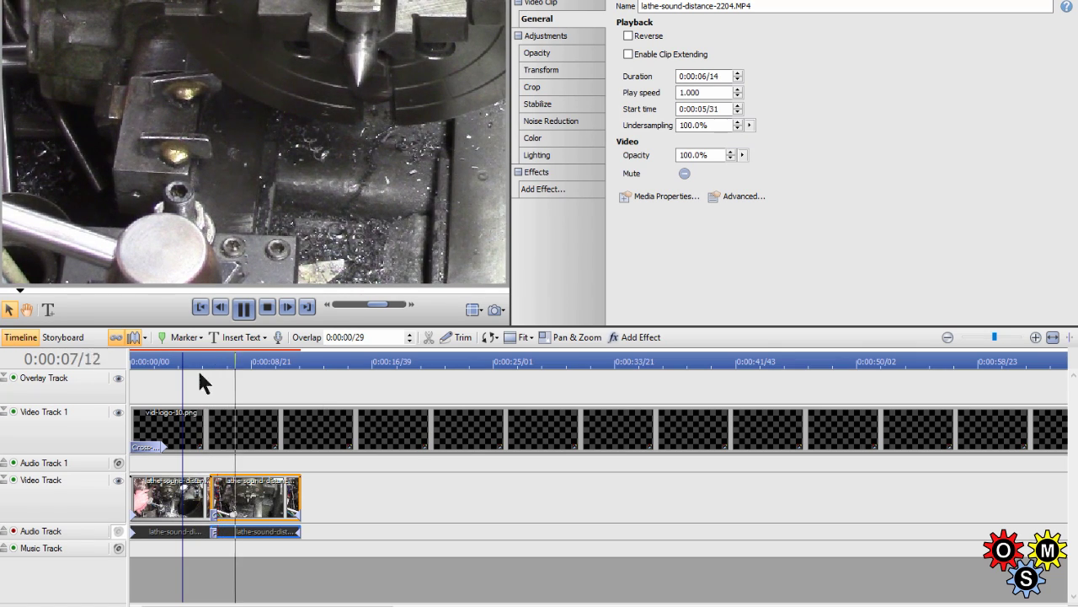
left_click(180, 363)
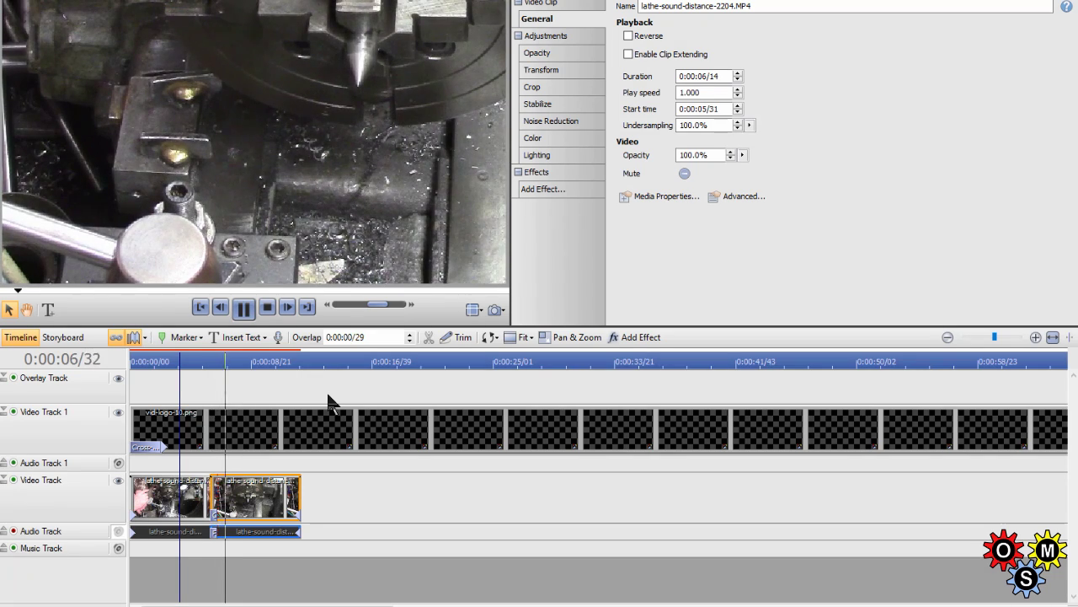
left_click(170, 391)
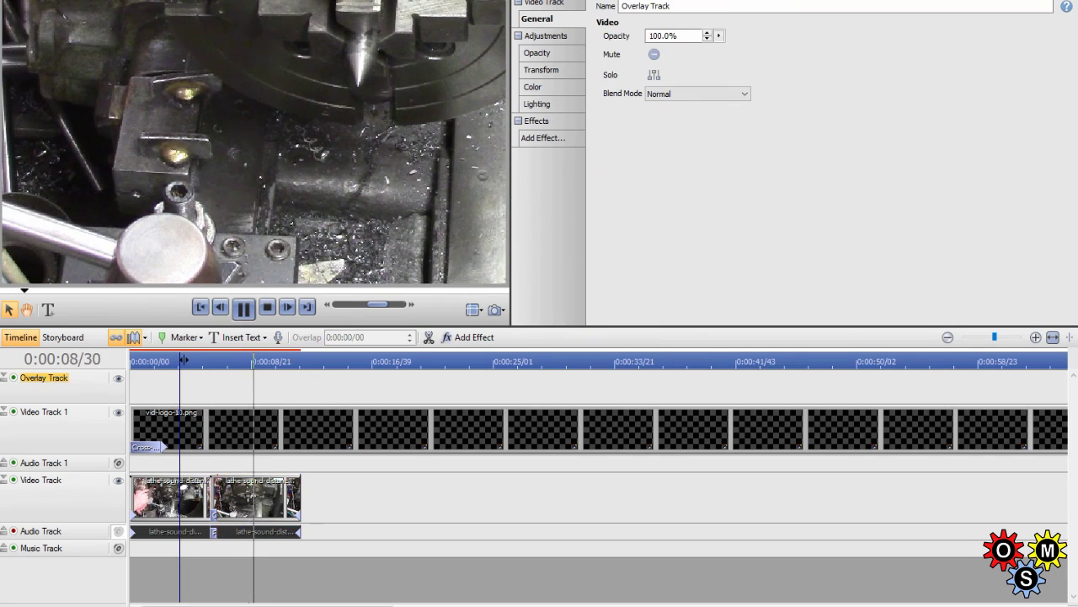
left_click(168, 361)
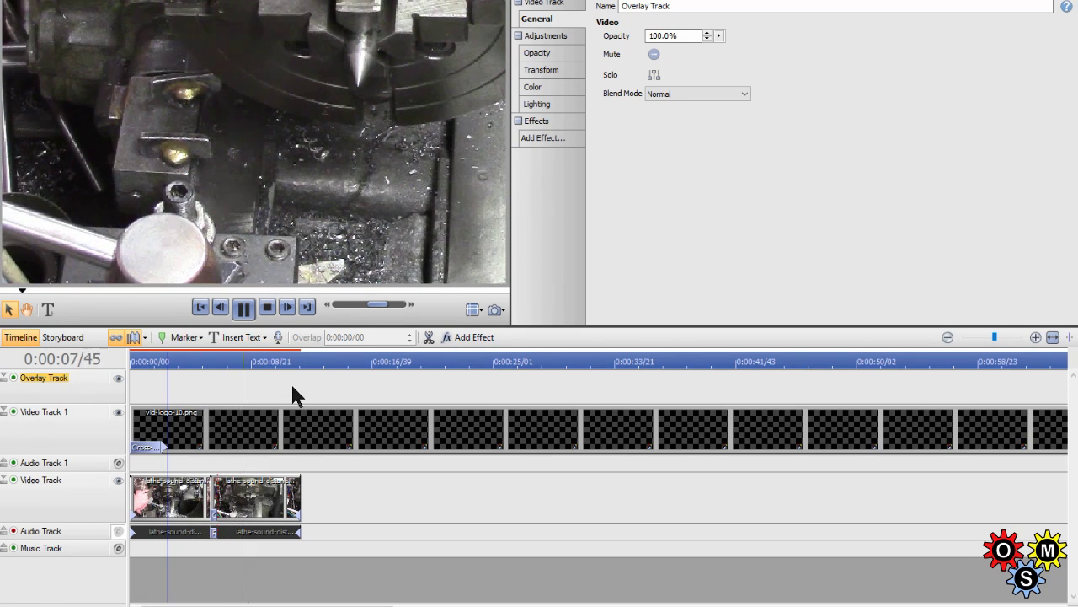
left_click(244, 308)
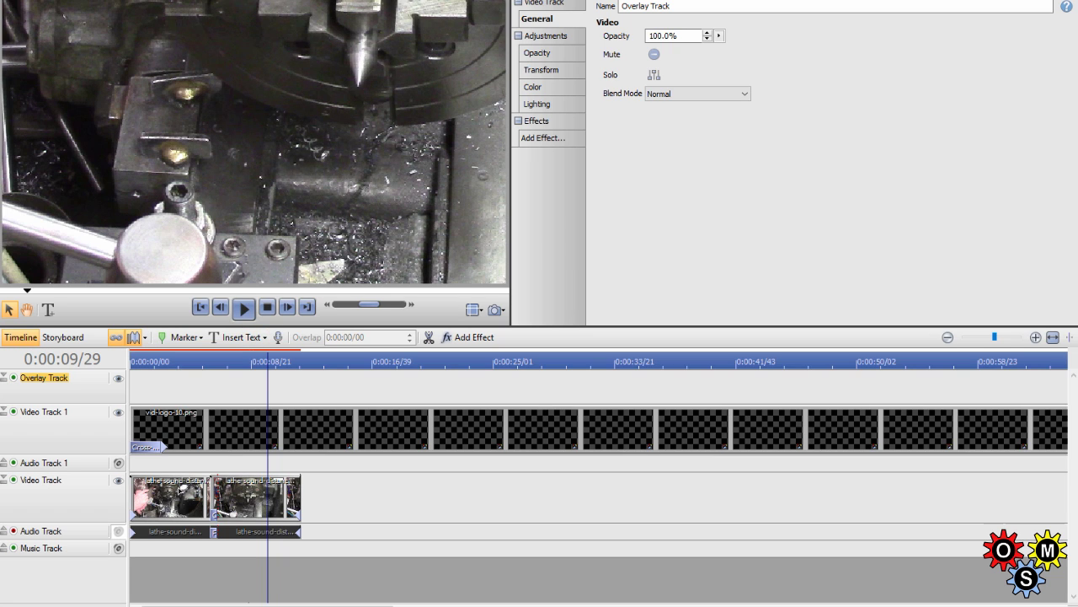
Set the lighting brightness of the first lathe-sound-distance clip to 10%
left_click(175, 490)
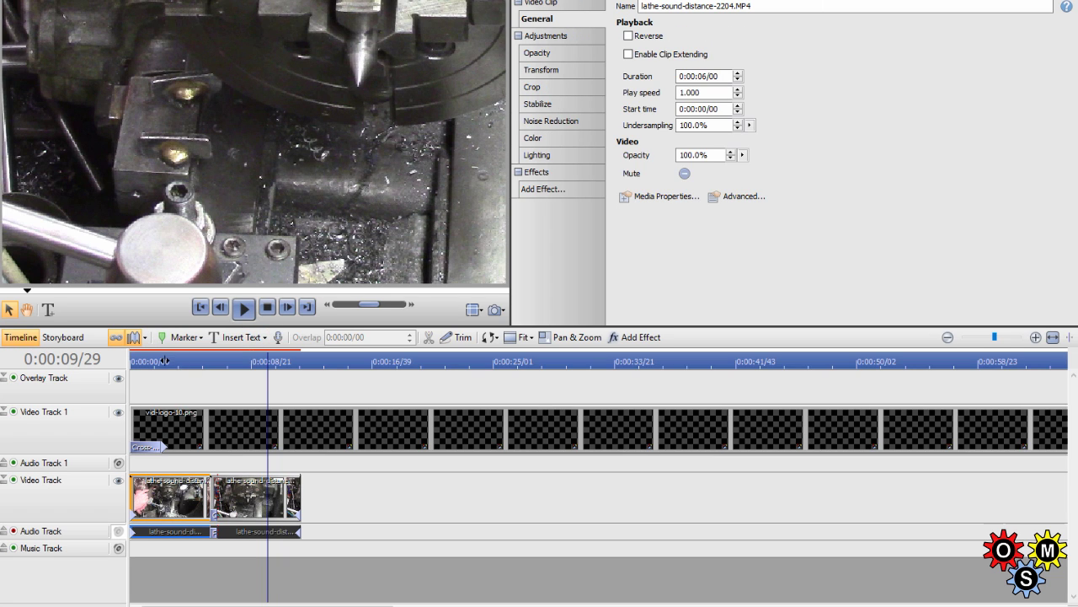
left_click(554, 157)
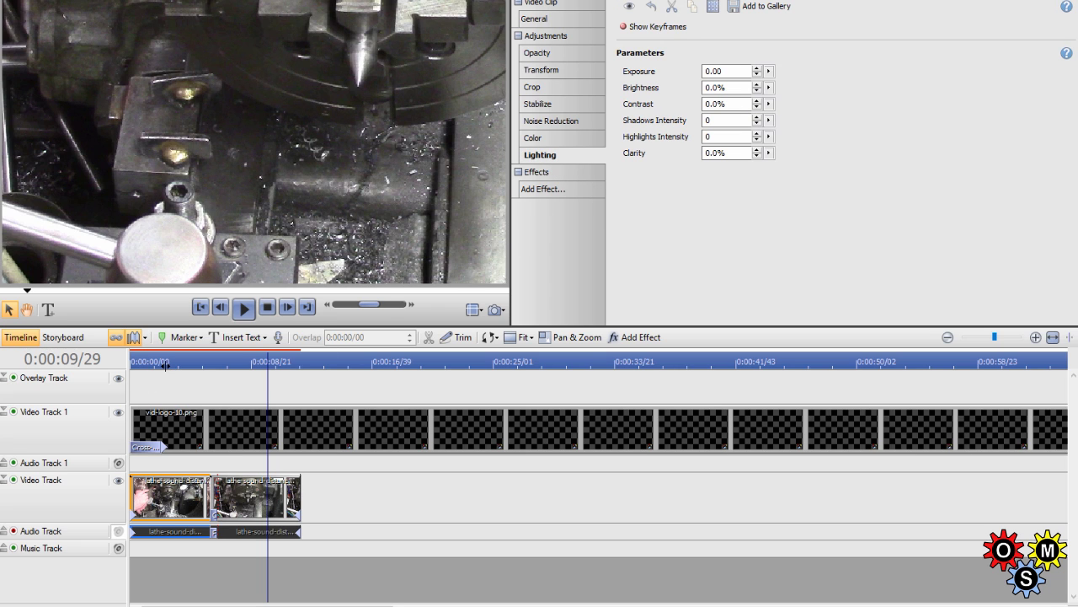
left_click(165, 365)
left_click(705, 88)
type("1")
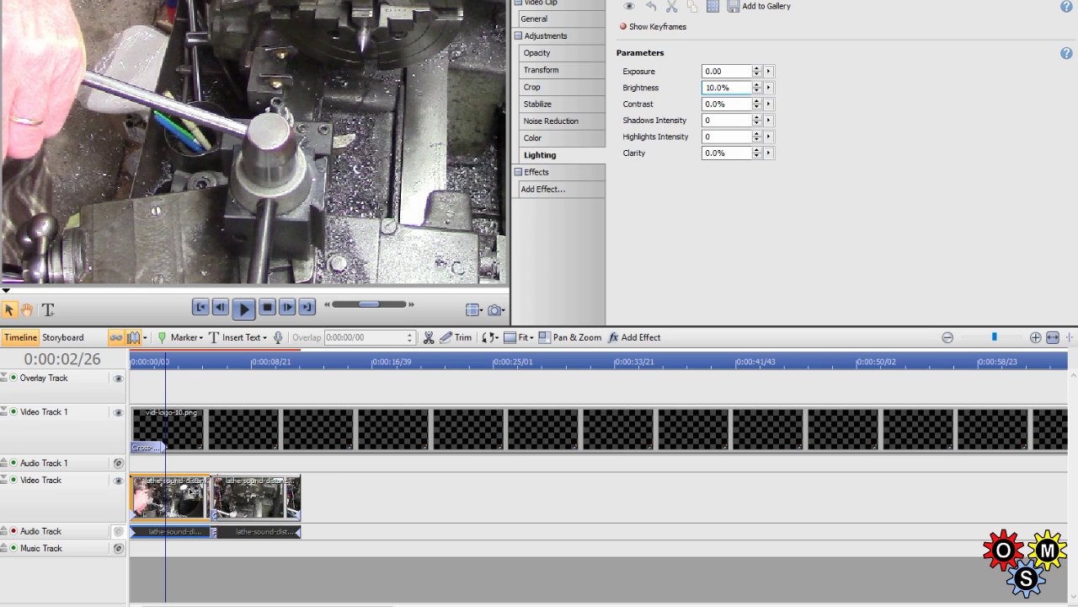
key("Return")
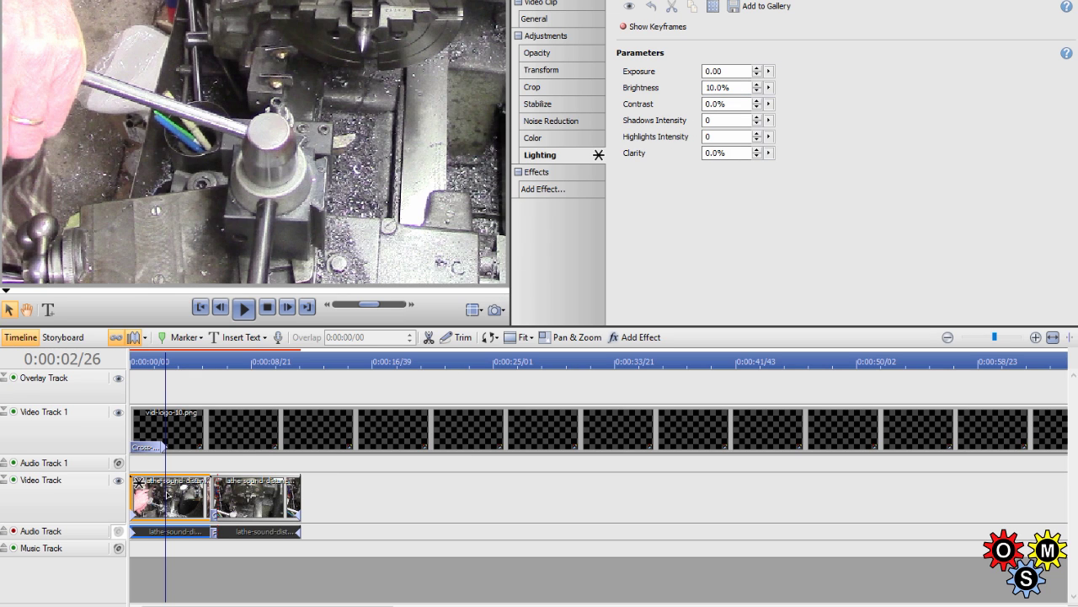
Set the lighting brightness of the second, close-up lathe-sound-distance clip to 25%
left_click(264, 364)
left_click(251, 498)
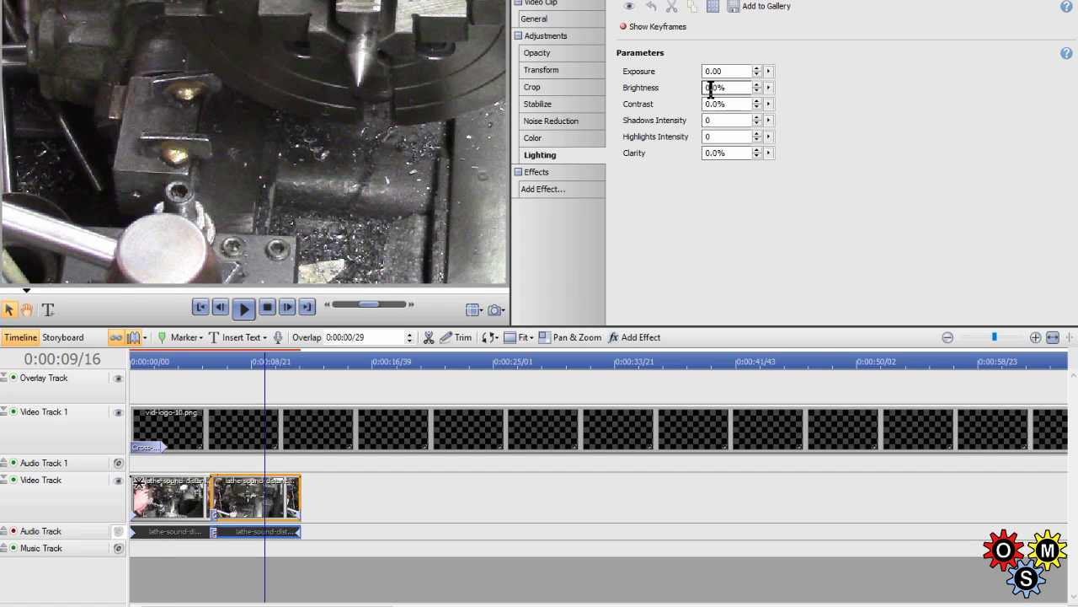
left_click_drag(708, 87, 697, 93)
type("25")
key("Return")
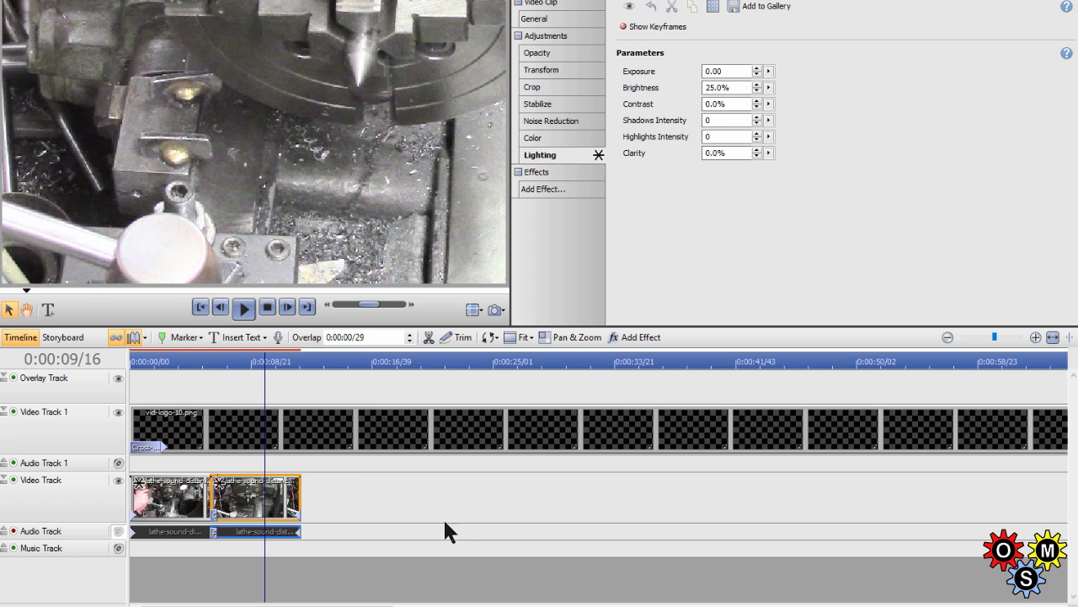
left_click(758, 91)
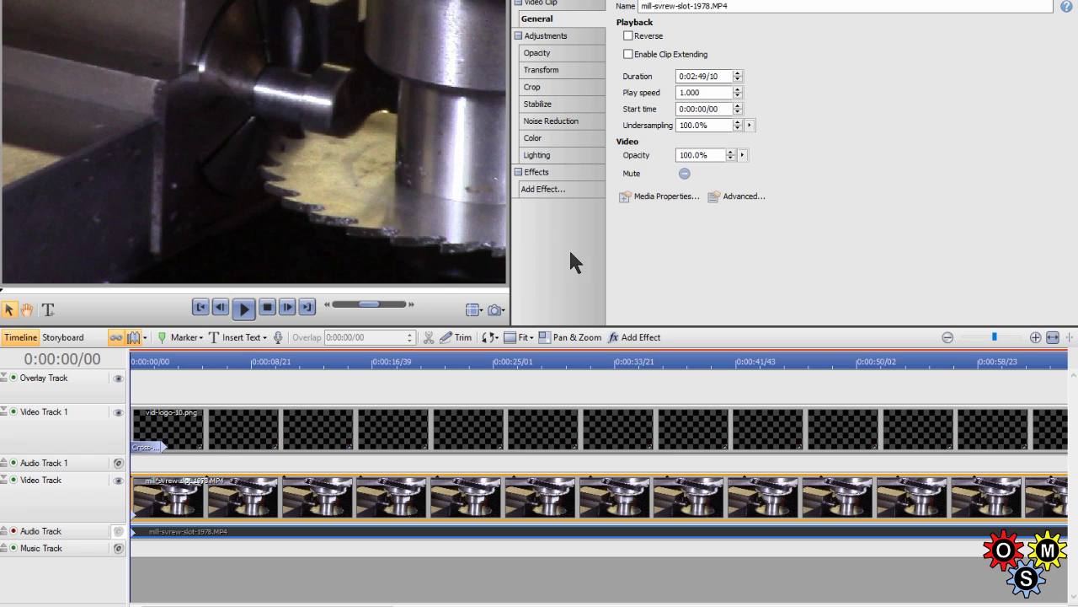
Set the lighting brightness of the mill-svrew-slot-1978.MP4 clip to 30%
left_click(553, 159)
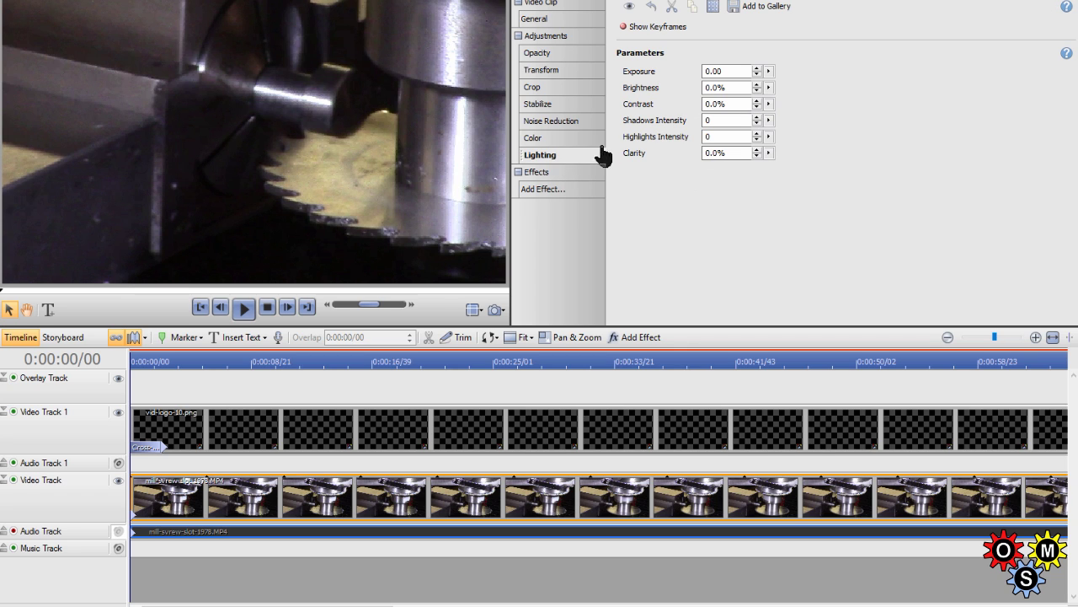
left_click(705, 87)
key("Return")
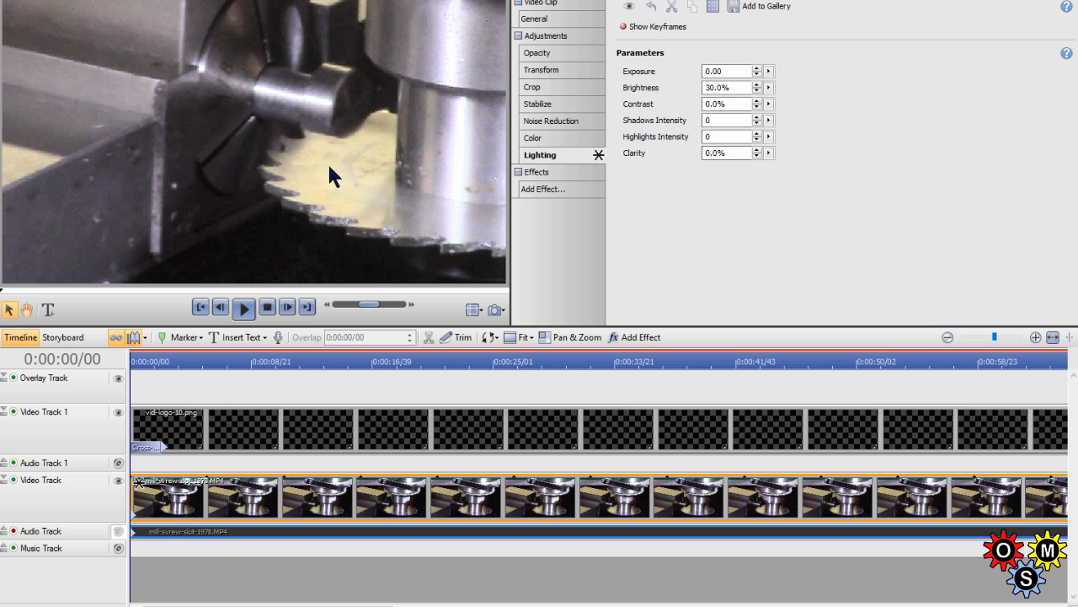
Play the mill-svrew-slot-1978.MP4 clip to locate the start of the slot milling, and split it at 0:00:15/49
left_click(243, 308)
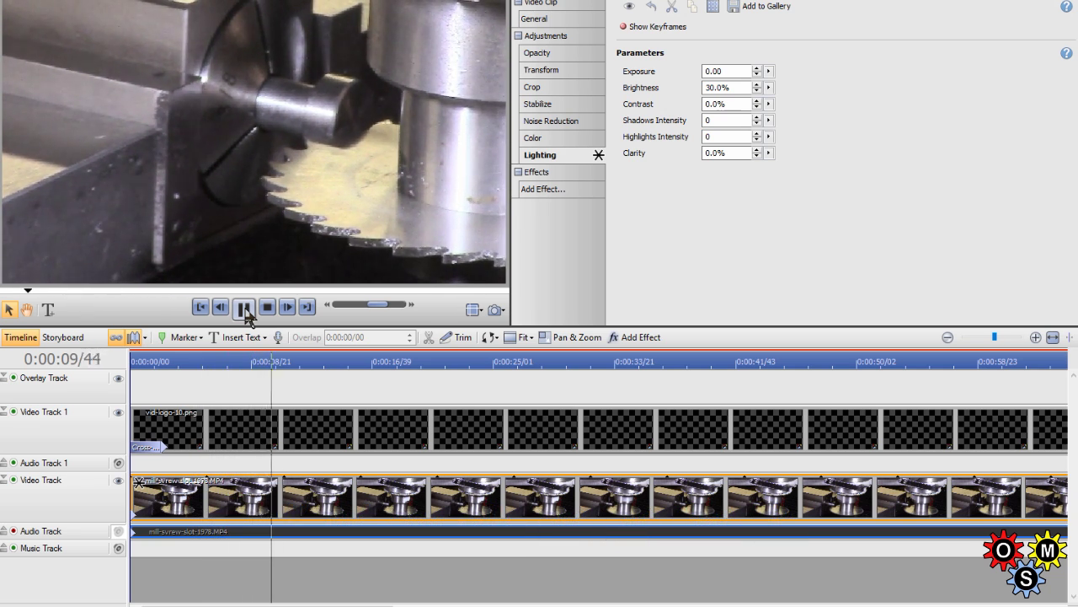
left_click(244, 310)
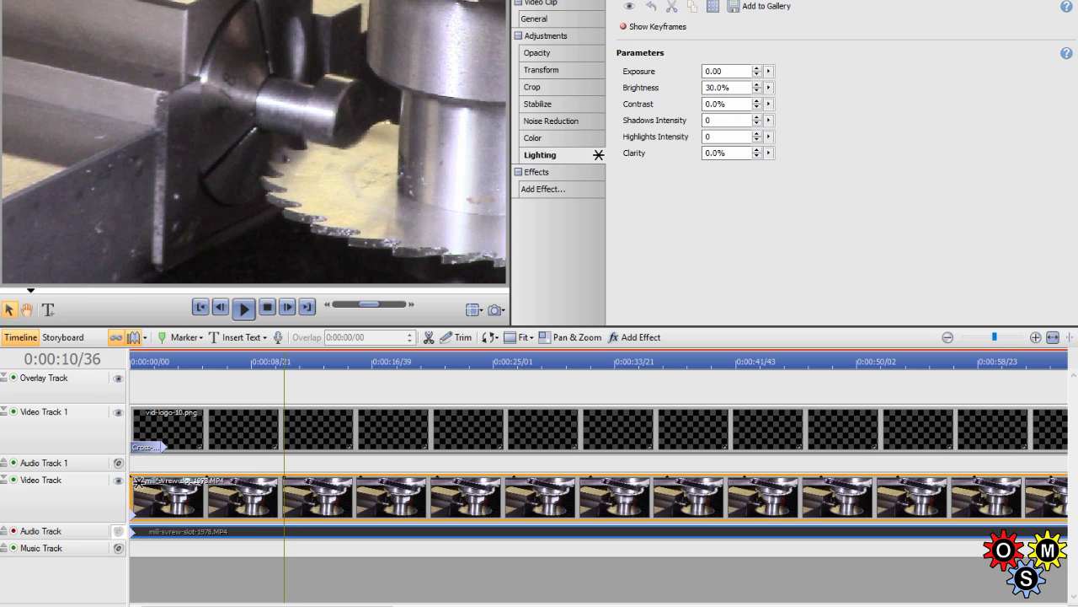
left_click(373, 379)
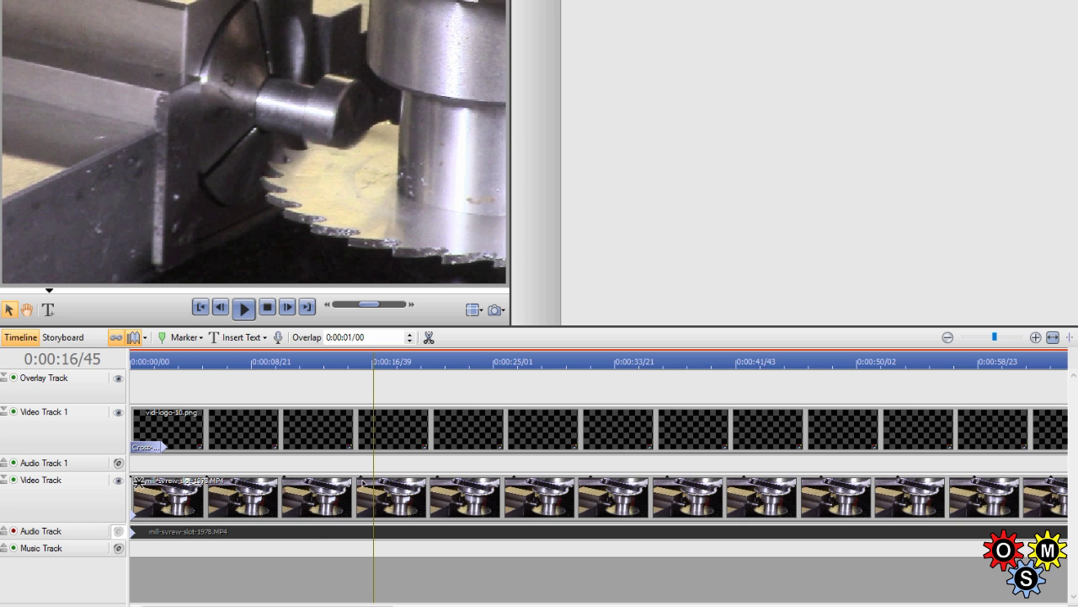
left_click(244, 310)
left_click(244, 310)
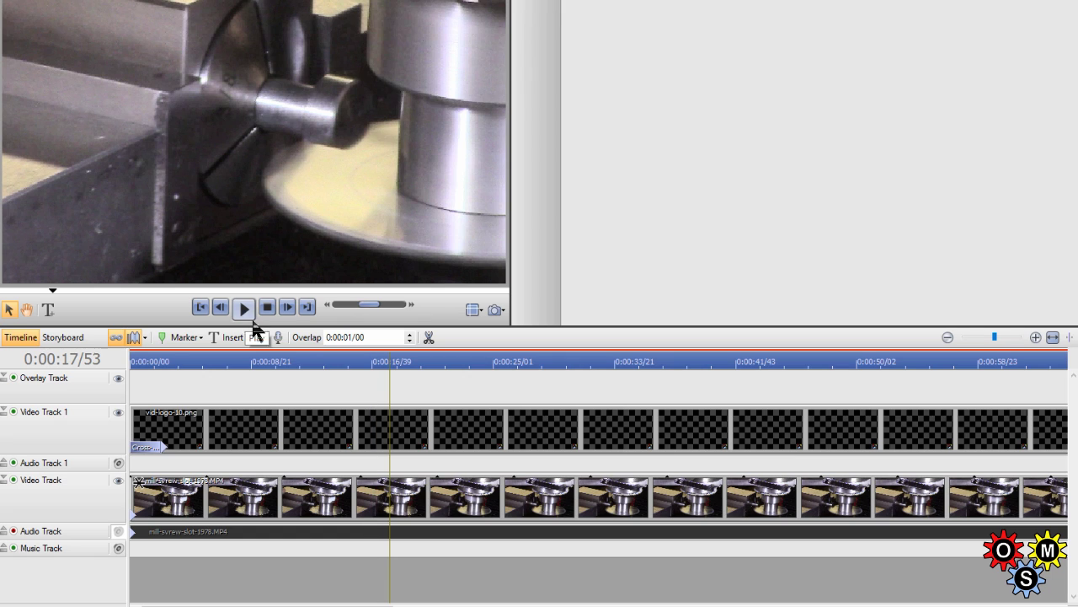
left_click(359, 364)
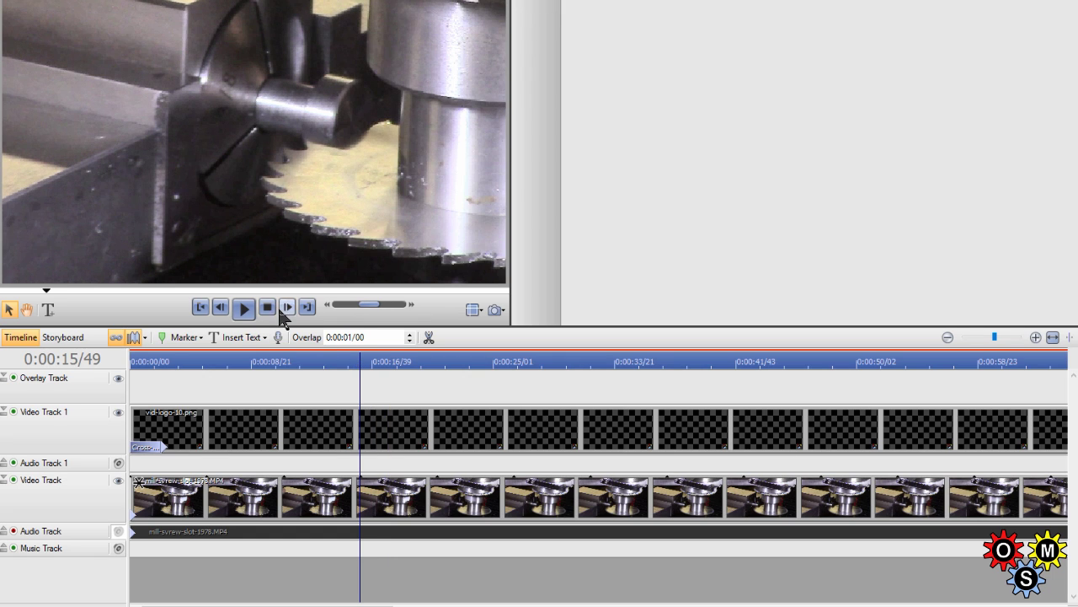
left_click(430, 339)
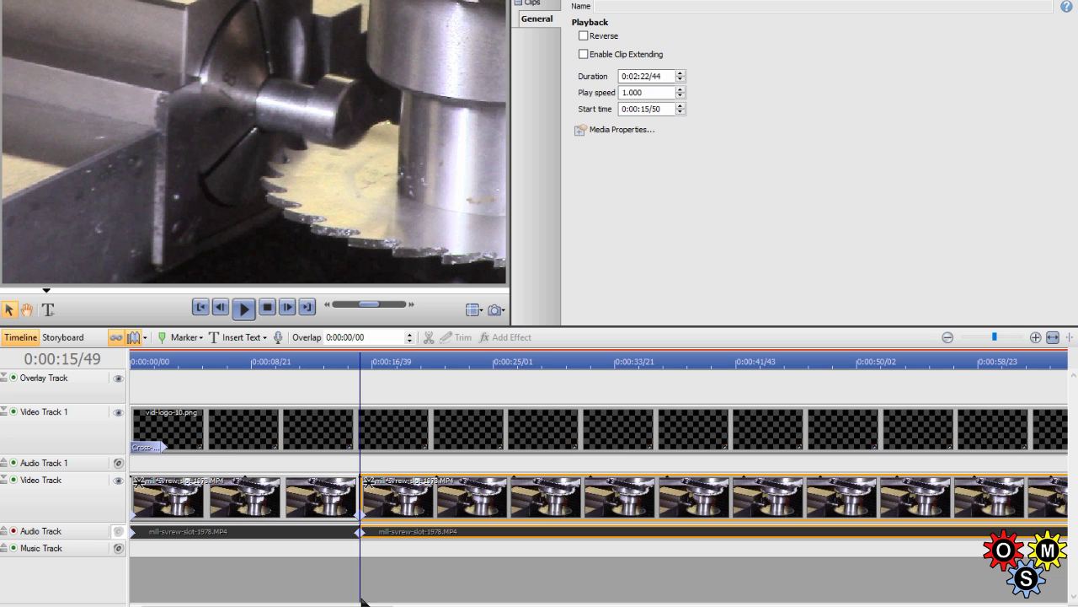
Find the end of the slot-milling pass in mill-svrew-slot-1978.MP4 and split the clip at 0:02:13/23
left_click_drag(362, 601, 465, 601)
scroll(491, 509, "down", 8)
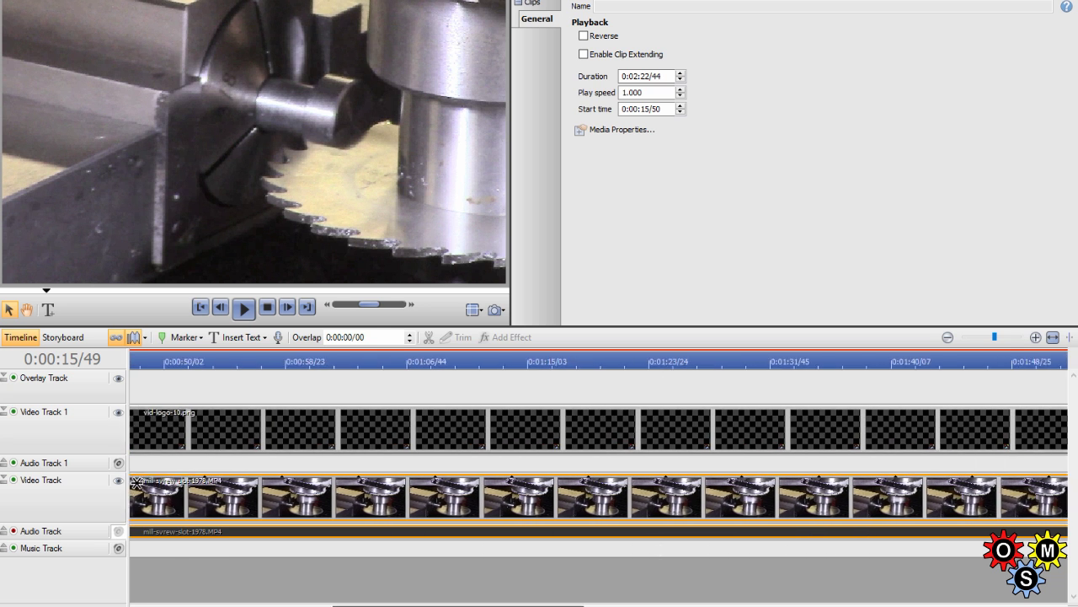
left_click(394, 364)
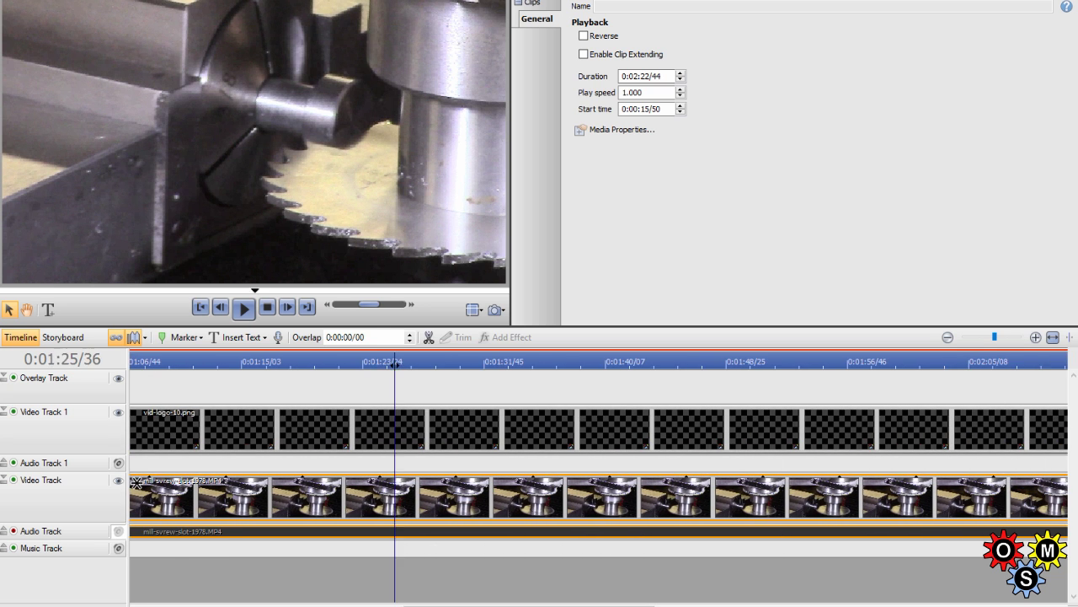
left_click(640, 361)
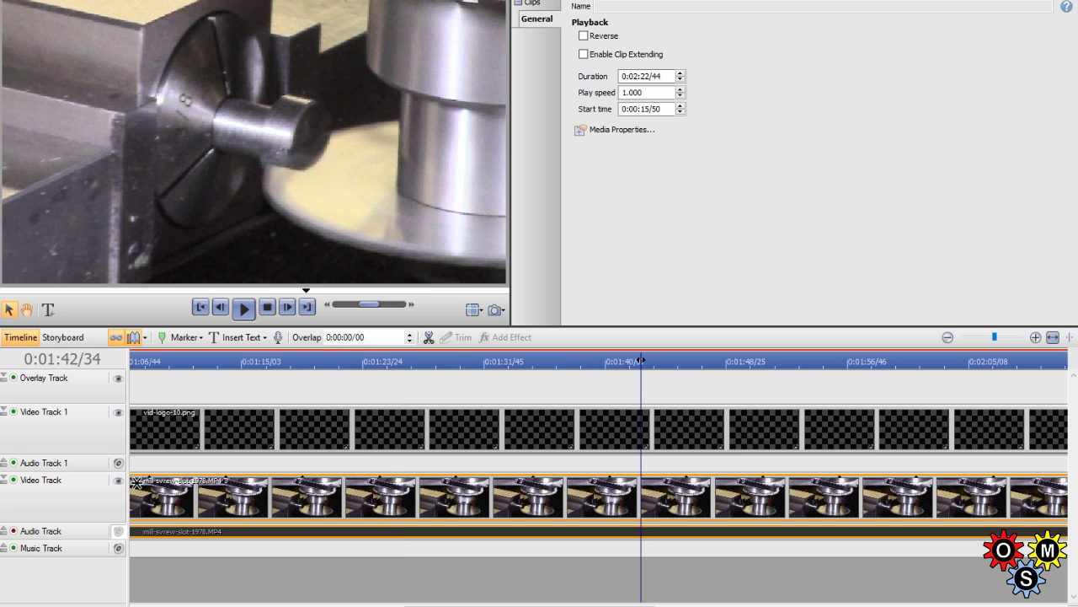
left_click(838, 364)
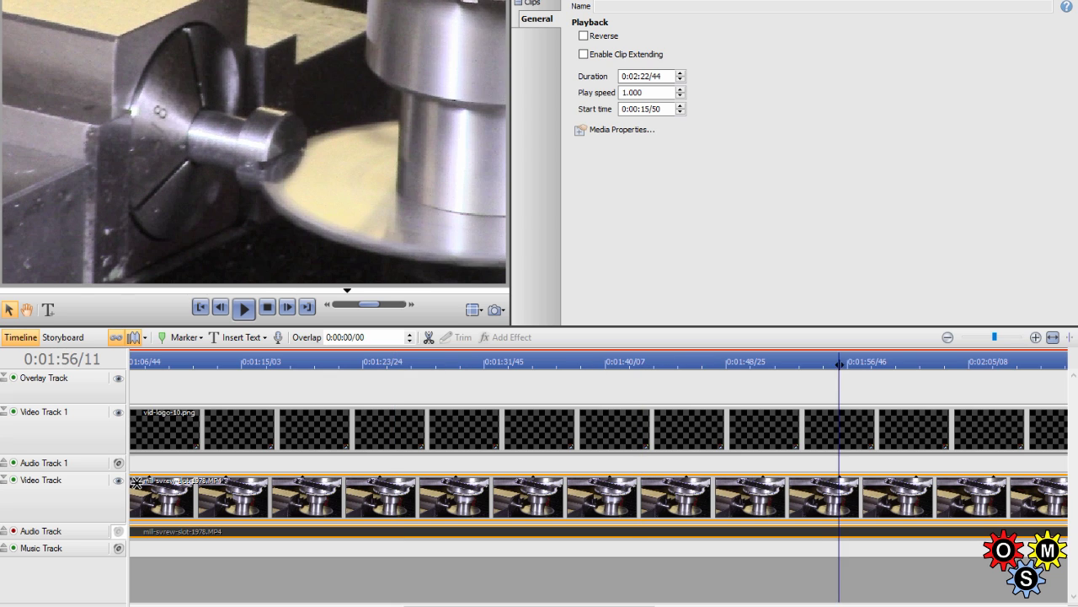
left_click(950, 361)
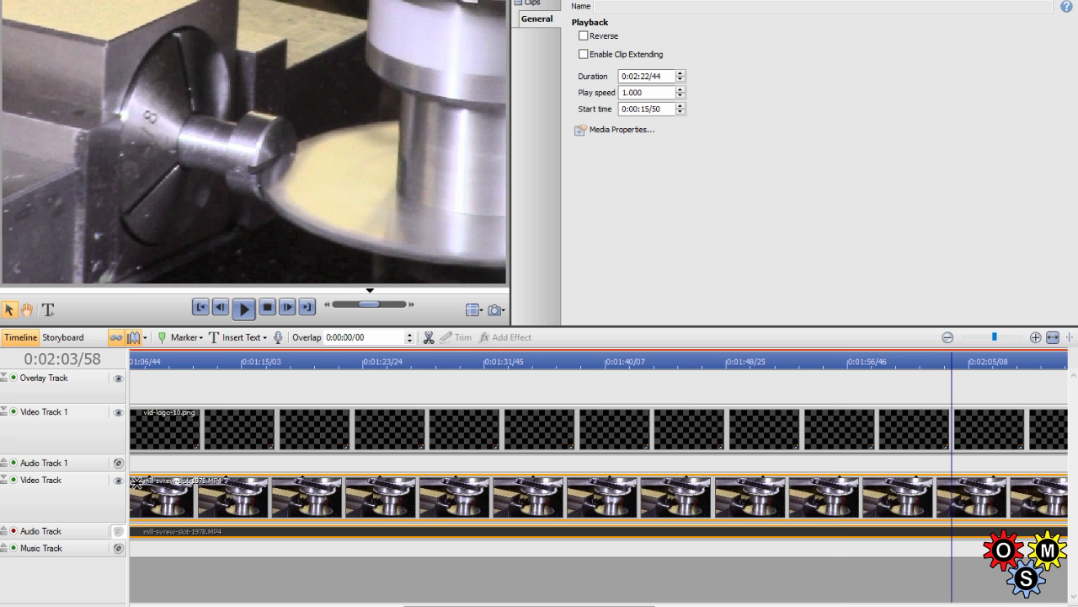
scroll(598, 478, "right", 5)
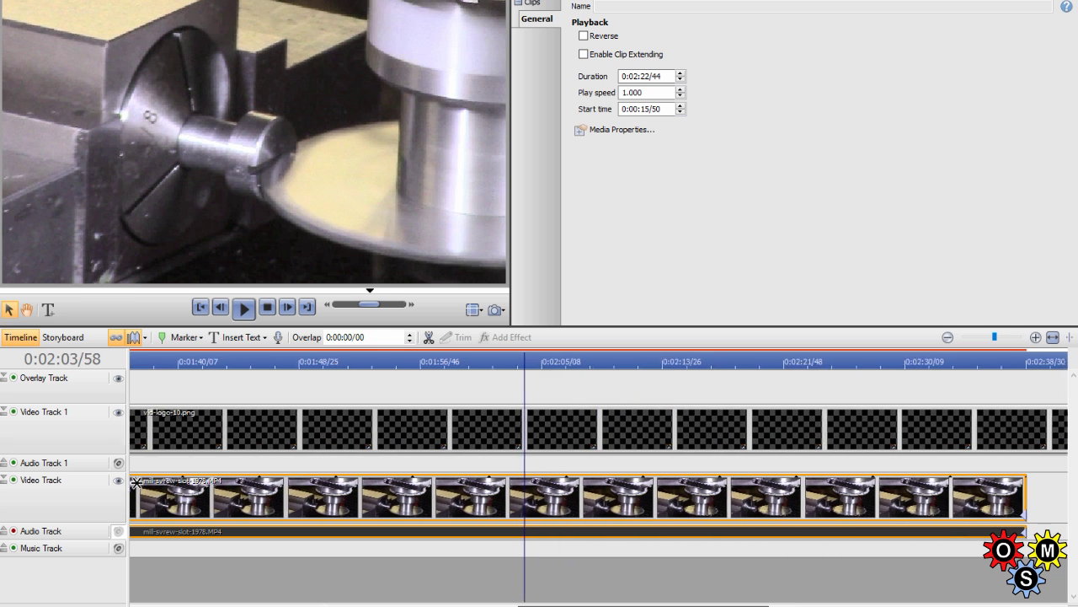
left_click(746, 364)
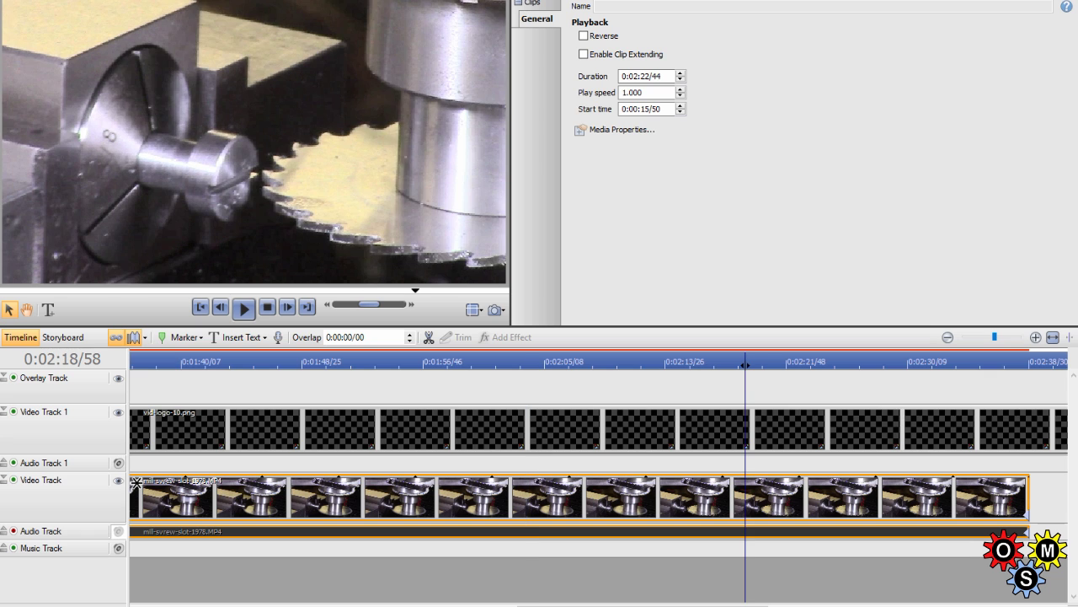
left_click(685, 365)
left_click(640, 365)
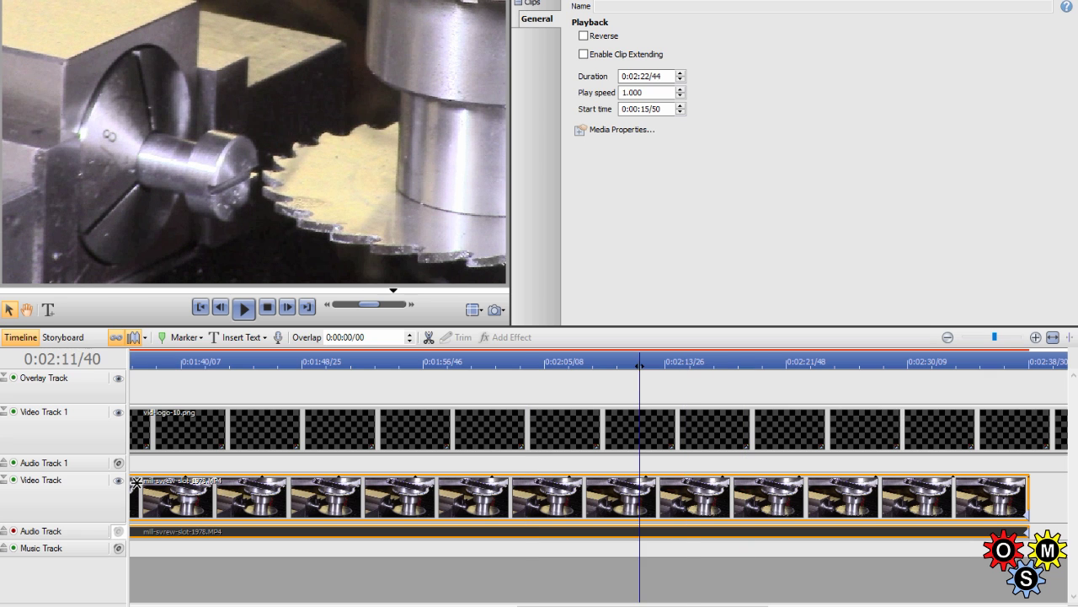
left_click(669, 364)
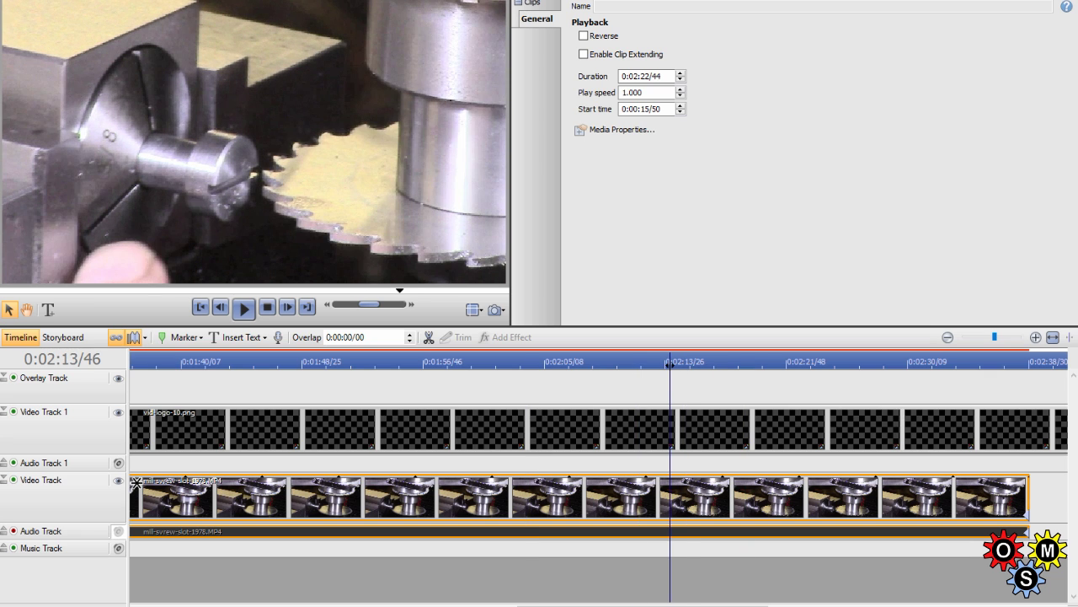
left_click(664, 365)
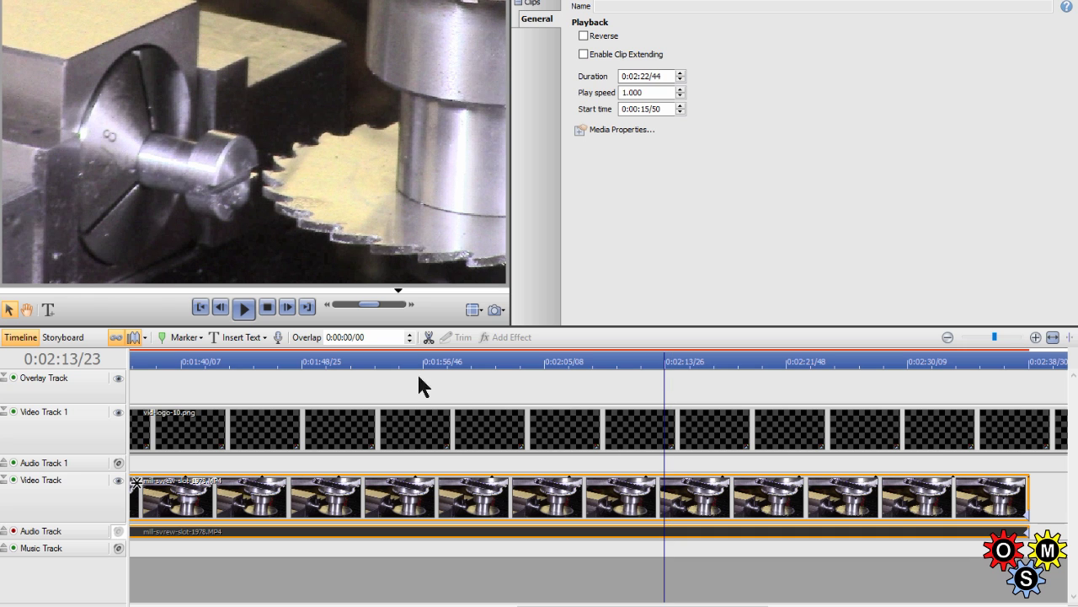
left_click(429, 337)
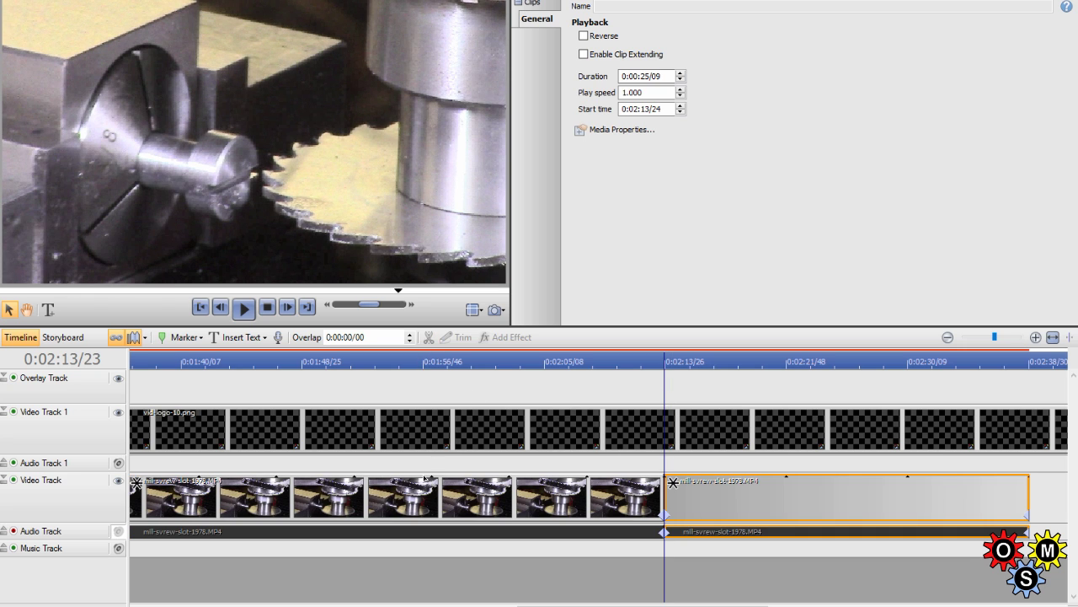
Set the play speed of the middle mill-svrew-slot-1978.MP4 segment to 8.000
scroll(598, 477, "left", 10)
scroll(598, 478, "left", 8)
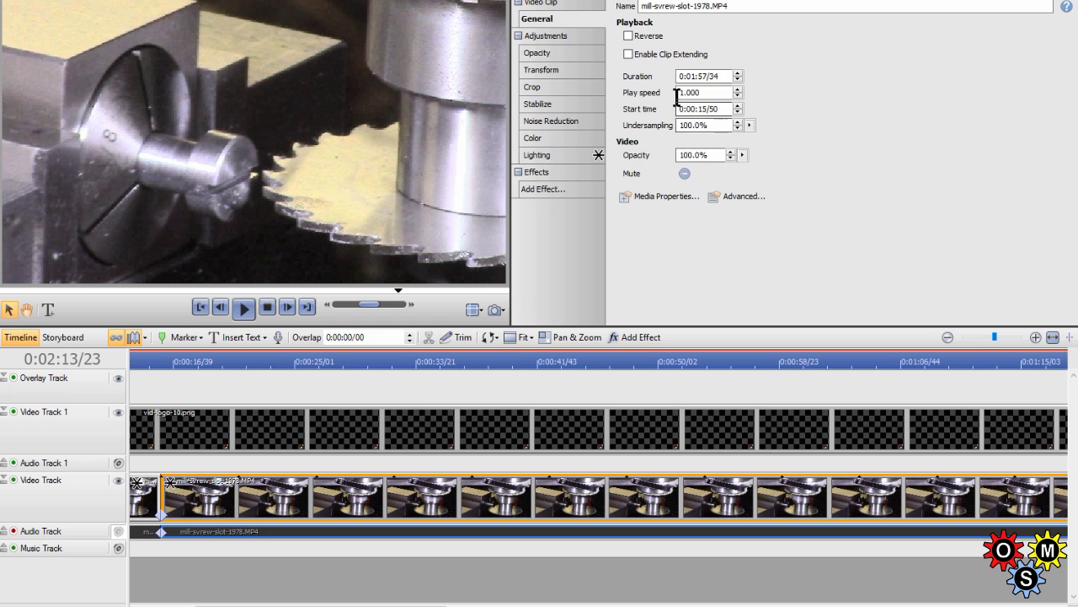
type("8")
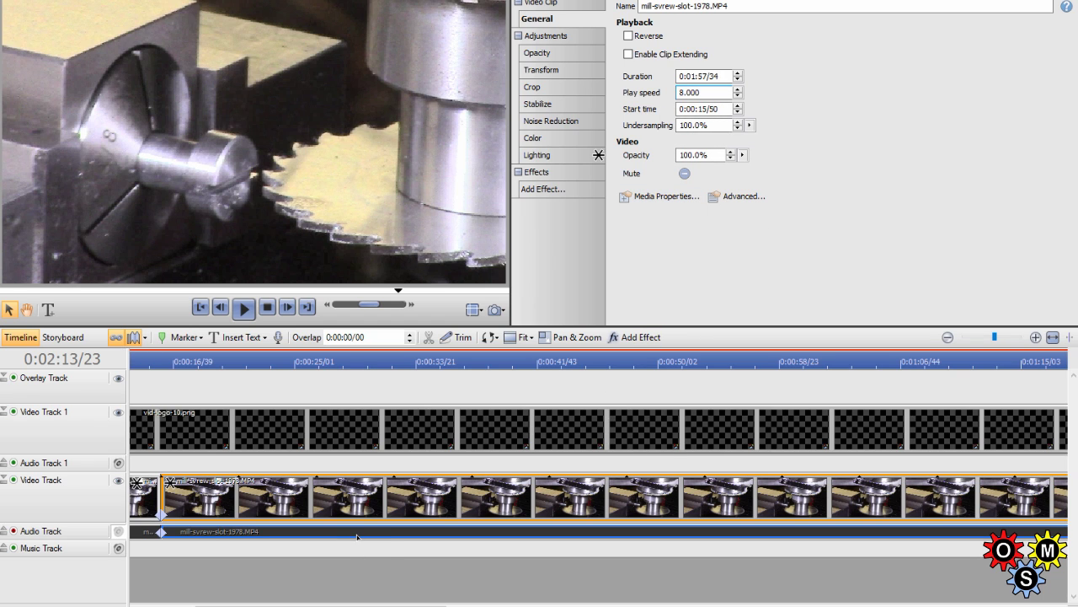
left_click(233, 497)
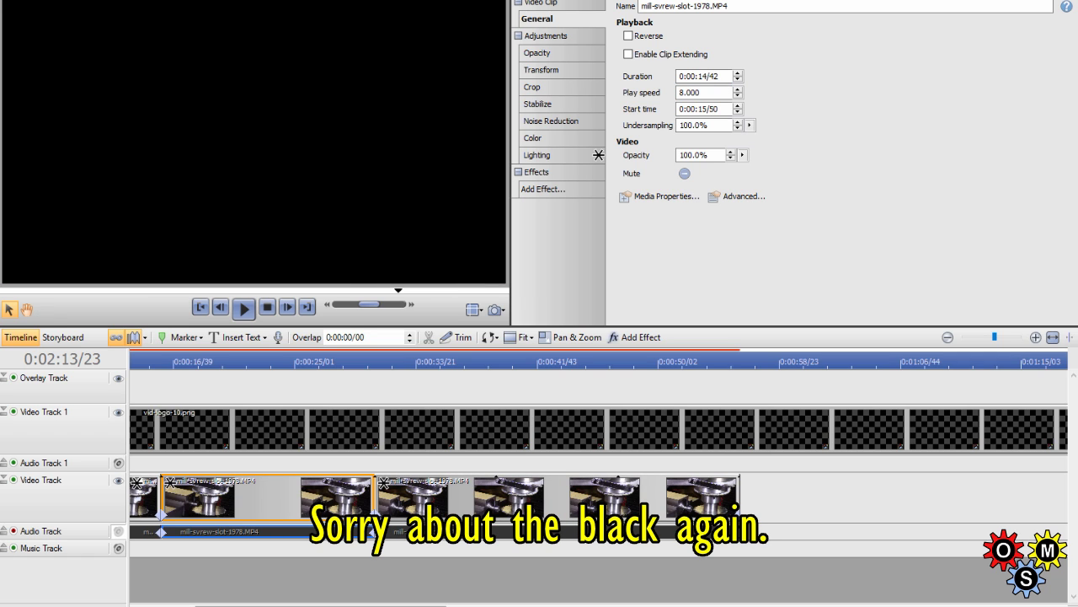
Overlap the sped-up middle segment with the first by 0:00:00/18, and the last segment with the middle by 0:00:00/21
scroll(390, 575, "left", 5)
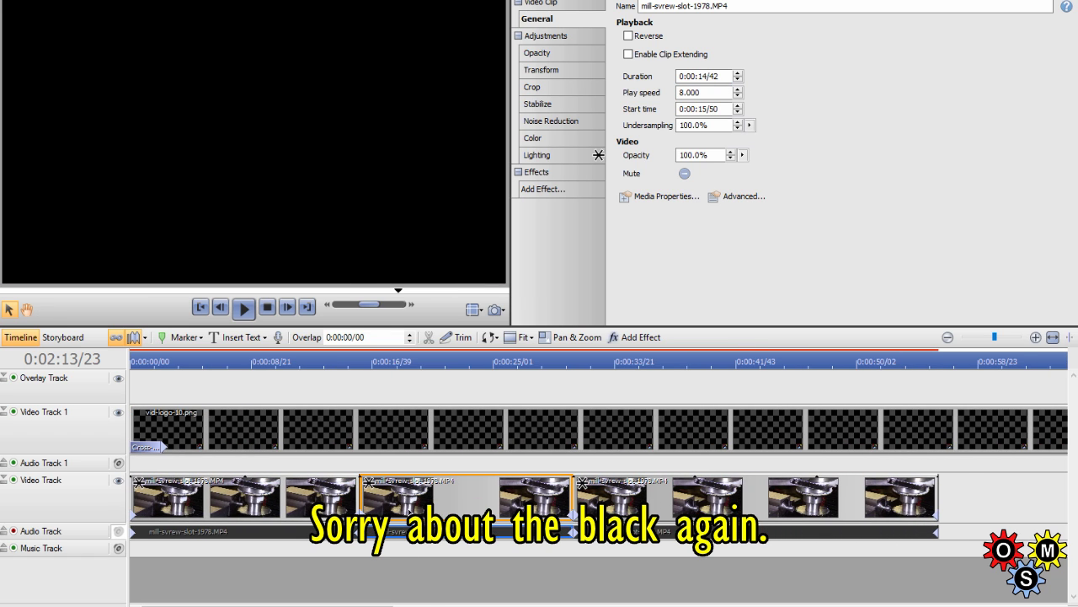
left_click_drag(415, 511, 411, 510)
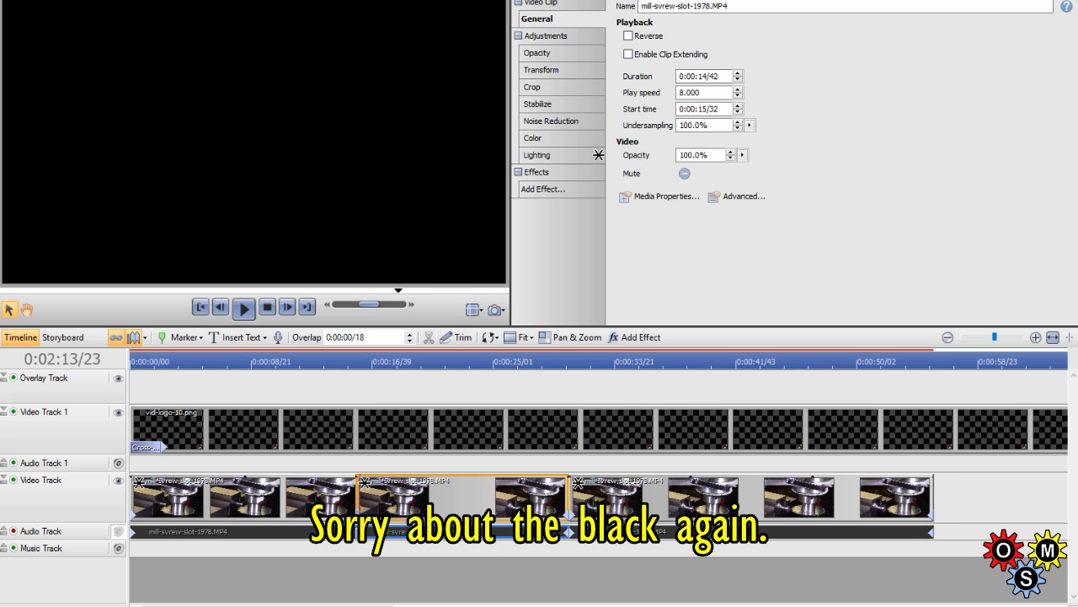
left_click(750, 498)
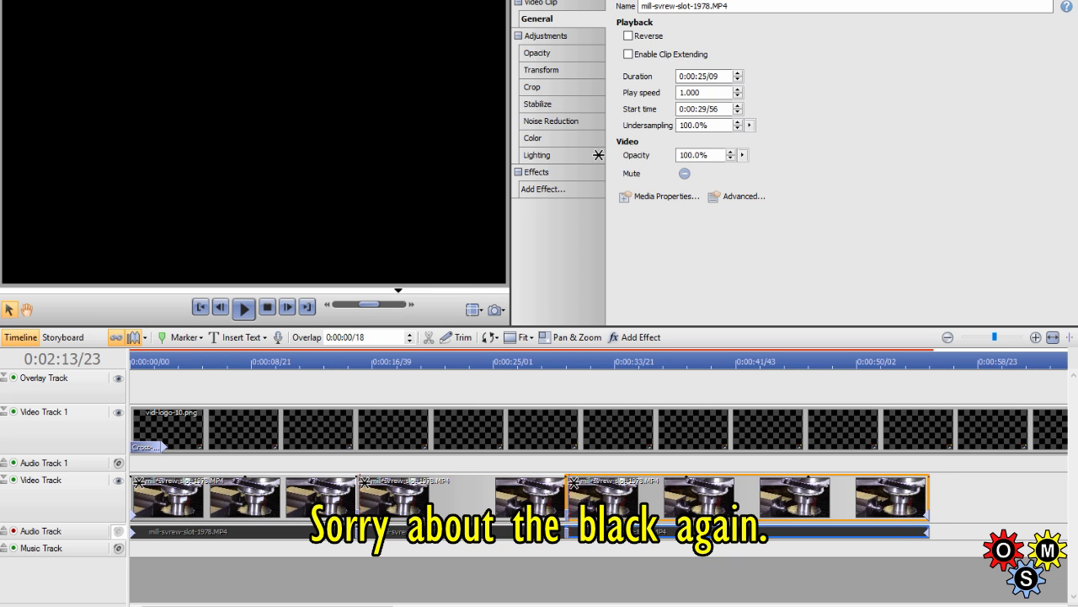
left_click_drag(749, 497, 747, 497)
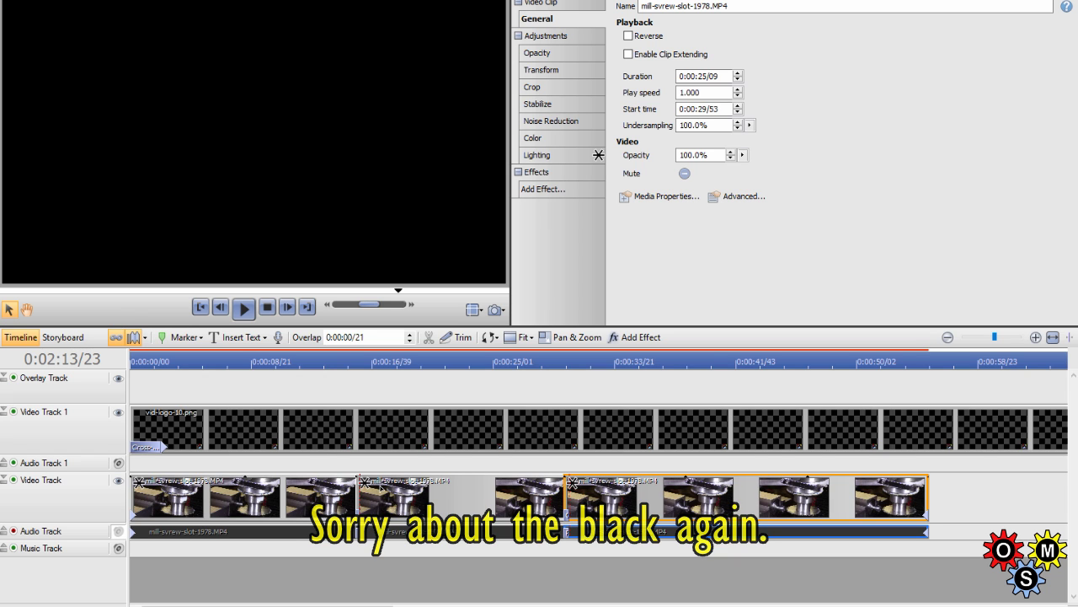
Play back the sped-up milling segment and the transitions on both sides of it
left_click(245, 309)
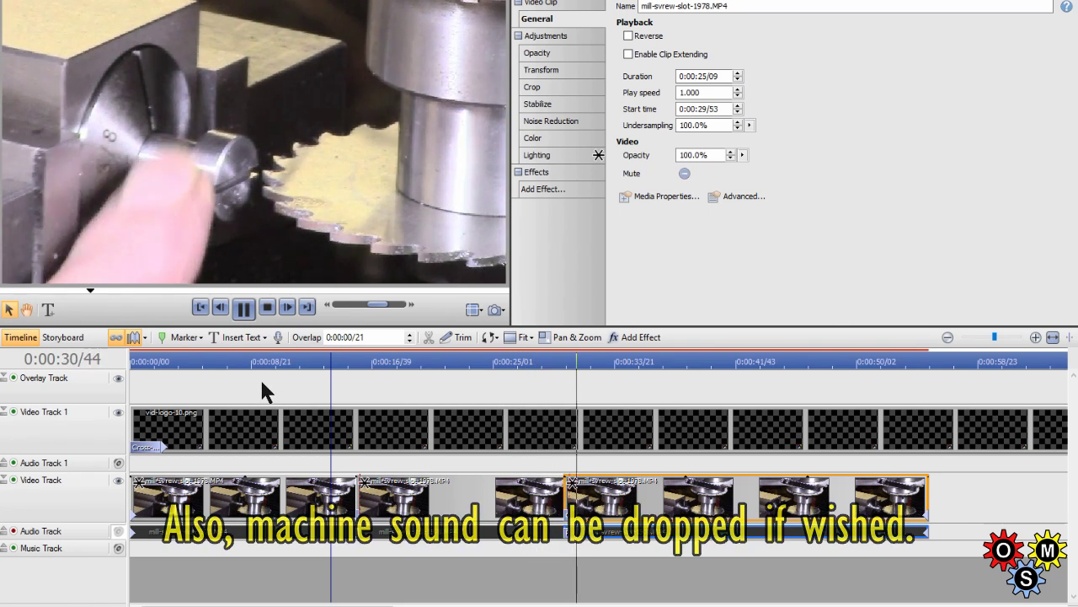
left_click(243, 308)
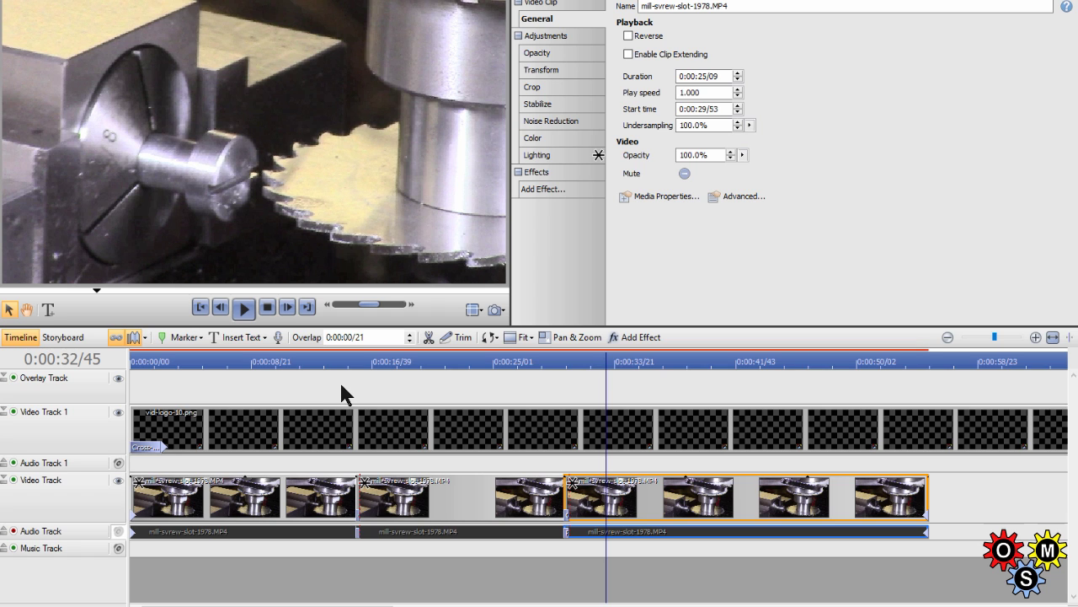
left_click(245, 308)
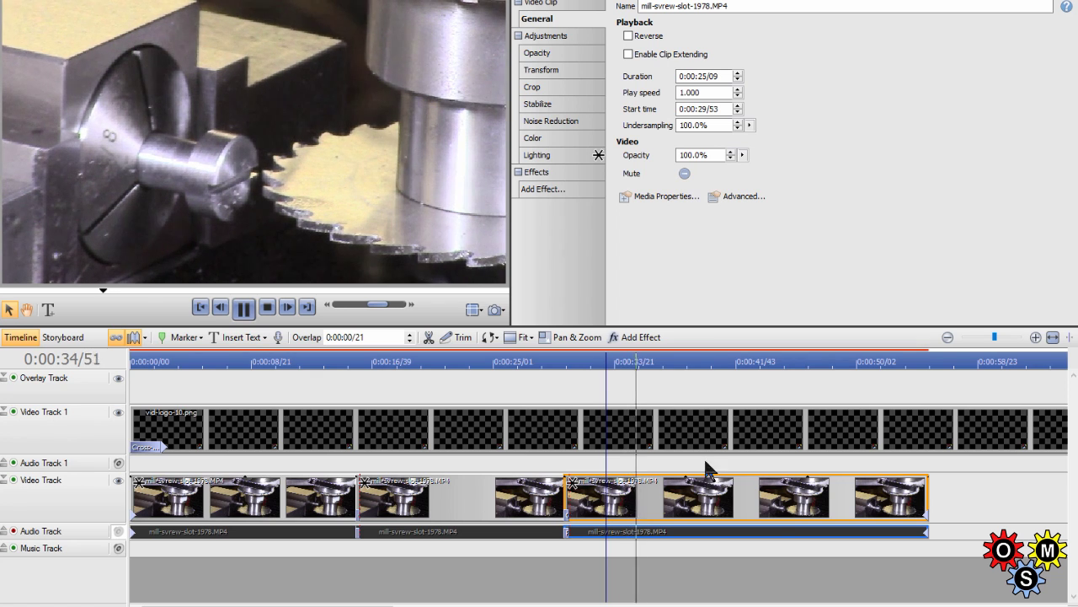
Review the last milling segment for its ending, trim its end back to 0:00:50/14, and play the trimmed ending
left_click(712, 362)
left_click(813, 363)
left_click(856, 362)
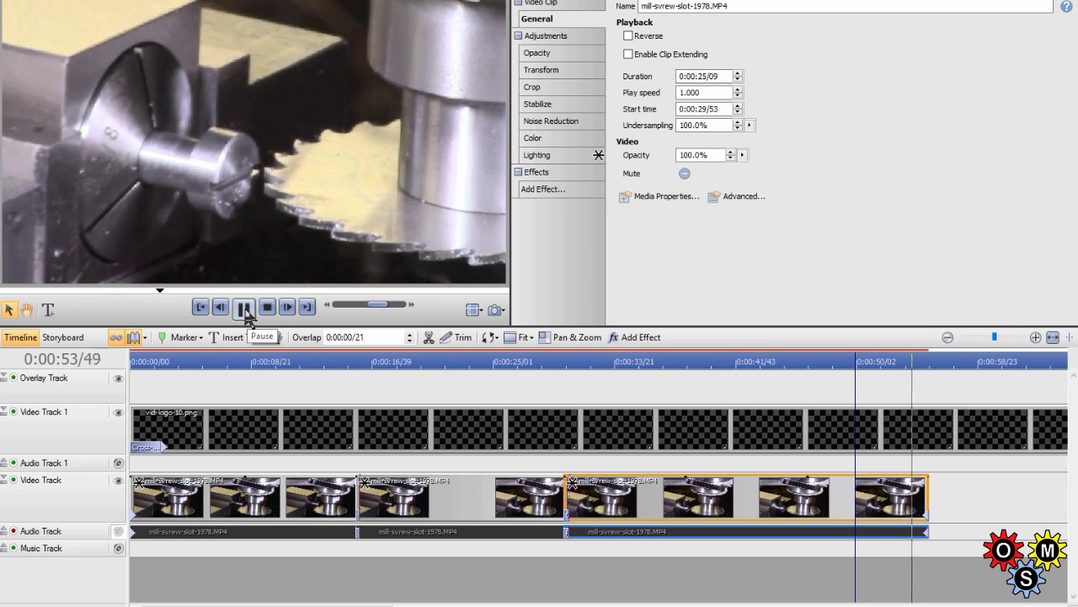
left_click(246, 313)
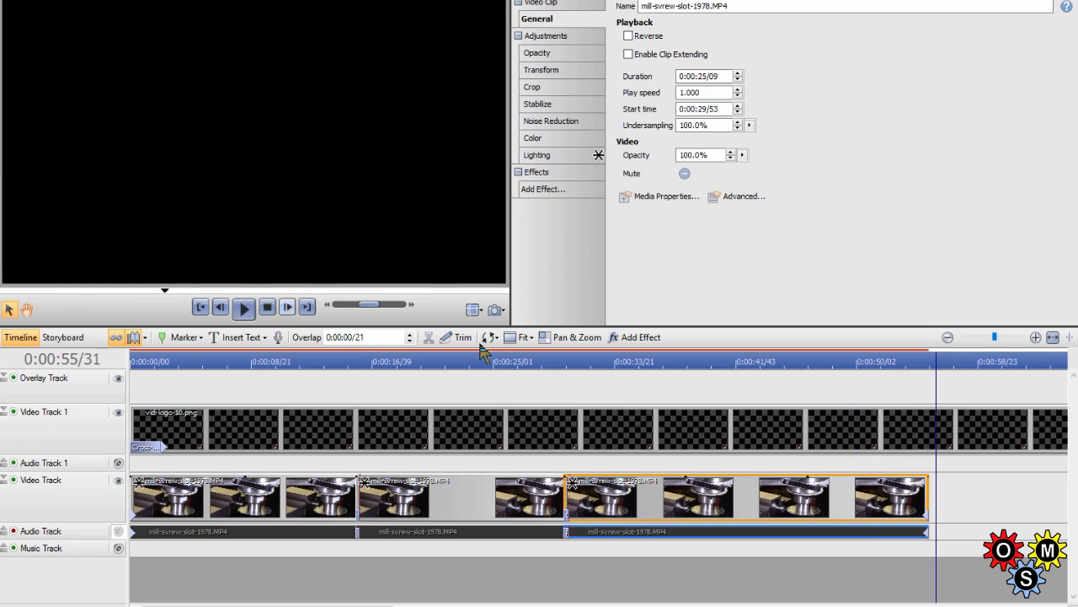
left_click(792, 362)
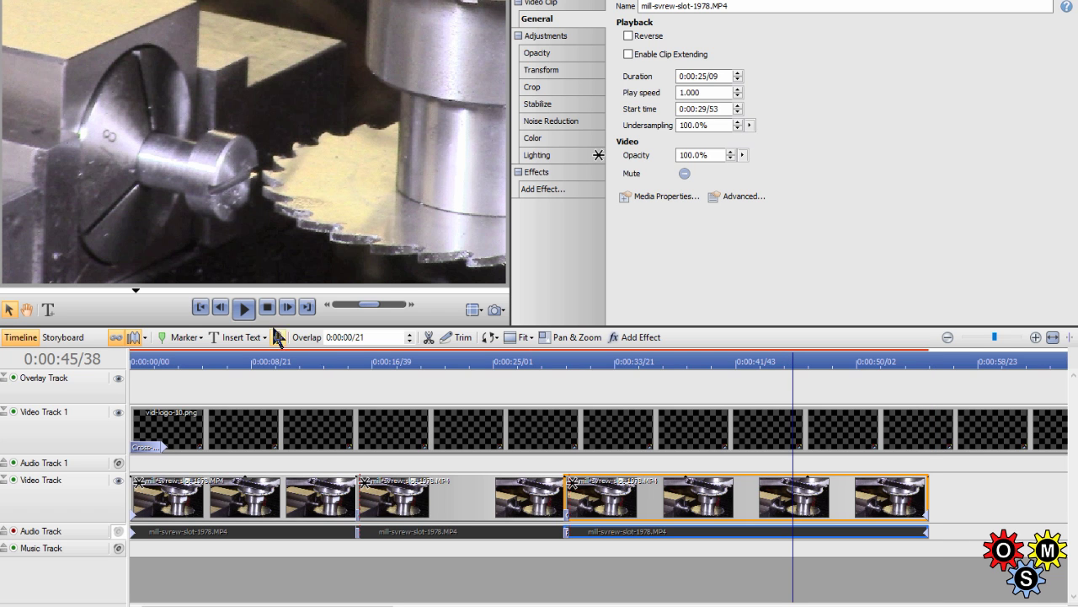
left_click(246, 310)
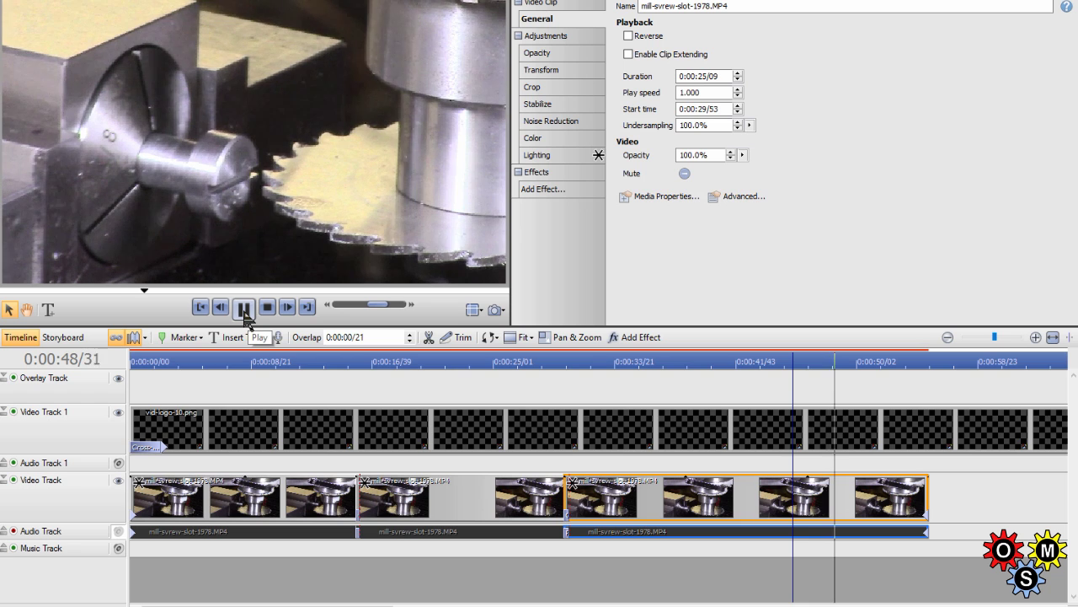
left_click(244, 308)
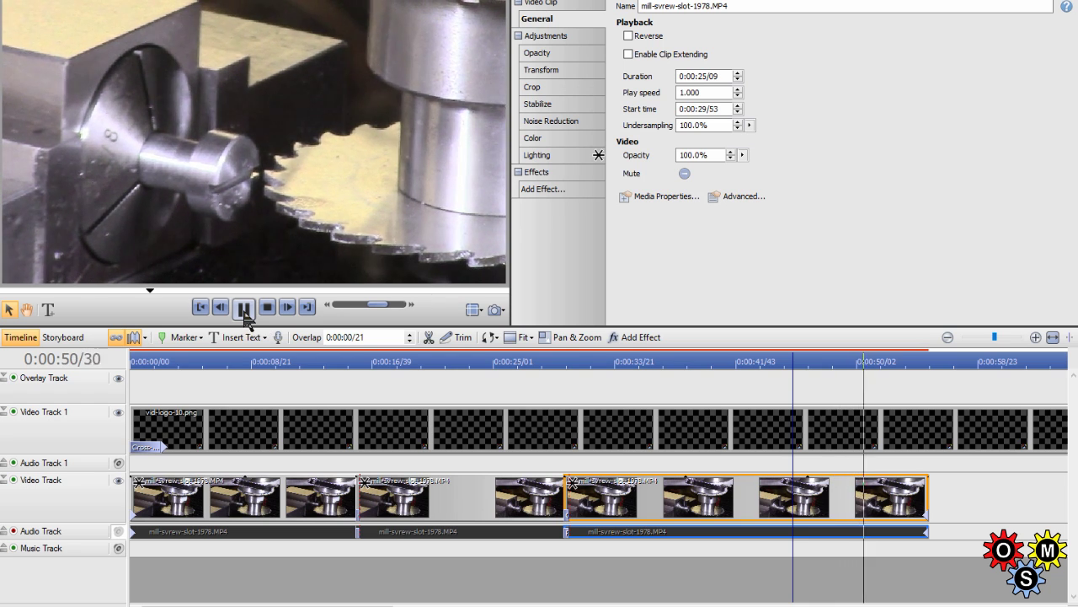
left_click_drag(872, 368, 860, 373)
left_click_drag(929, 504, 848, 504)
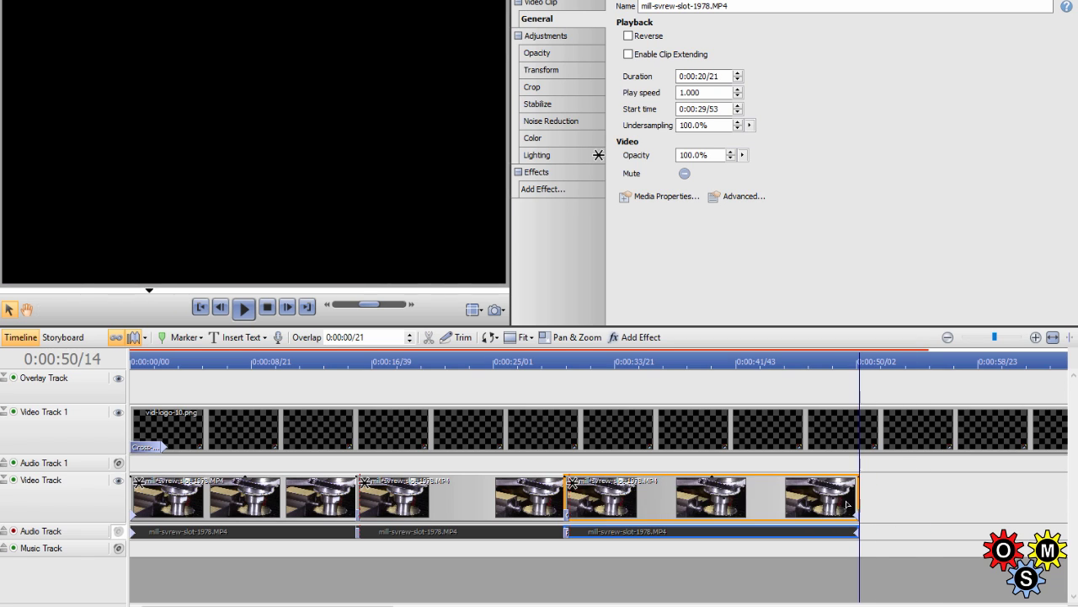
left_click(766, 367)
left_click(246, 309)
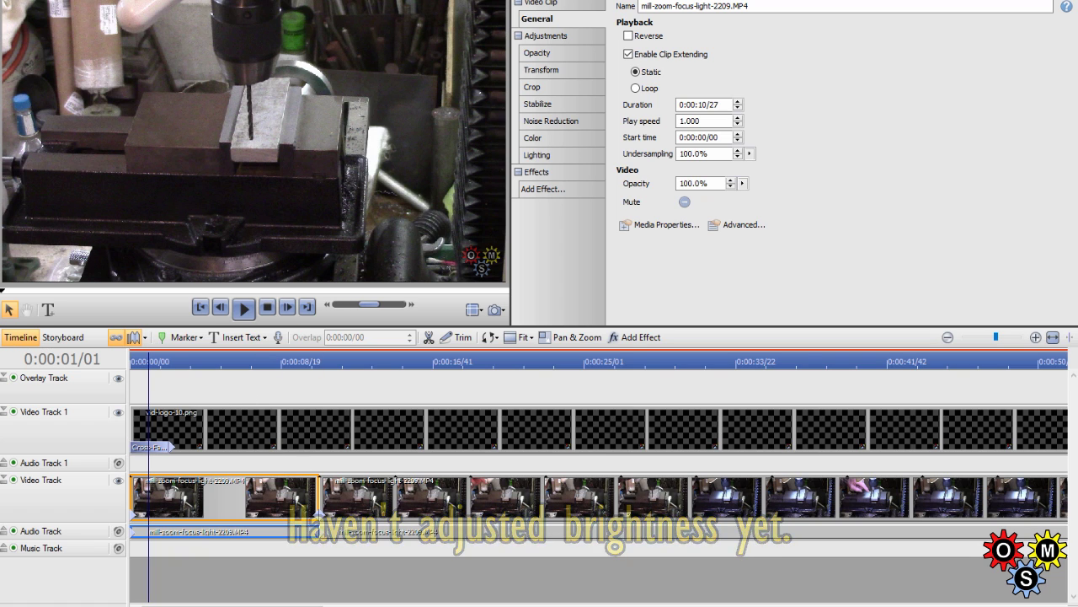
Turn off clip extending and remove the extended opening segment, so mill-zoom-focus-light-2209.MP4 runs as one clip
left_click(628, 54)
key("Delete")
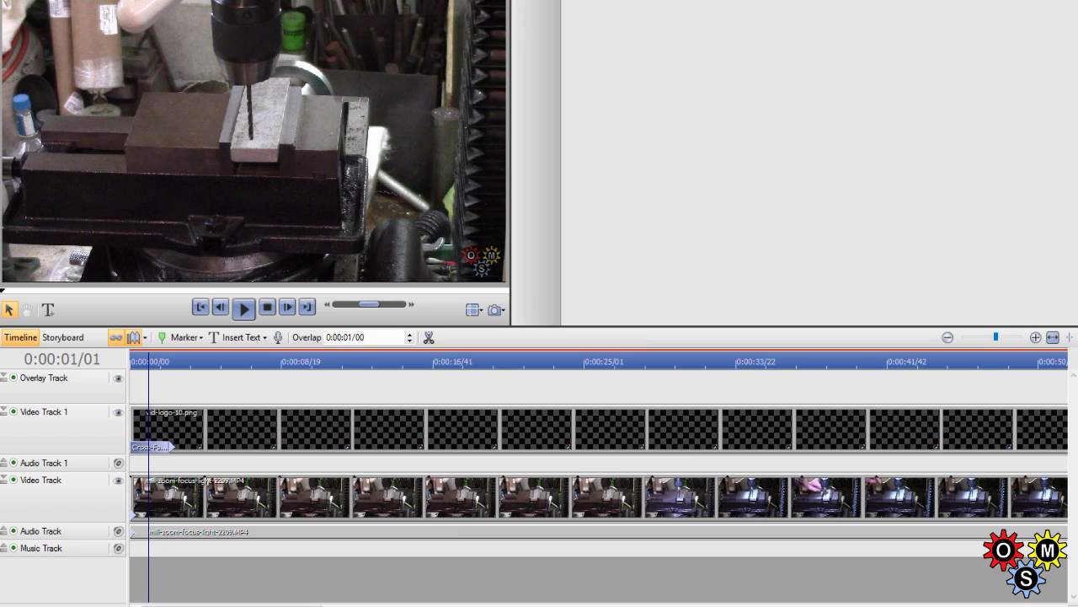
Play the opening of the milling clip and check its frames at 0:00:11/59 and 0:00:30/22
left_click(245, 310)
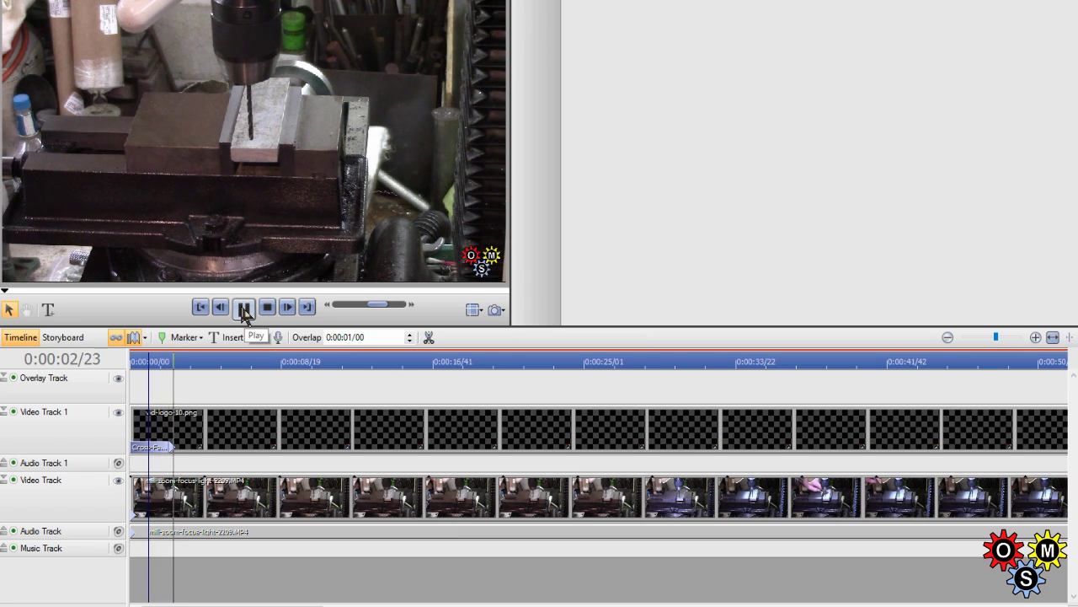
left_click(244, 310)
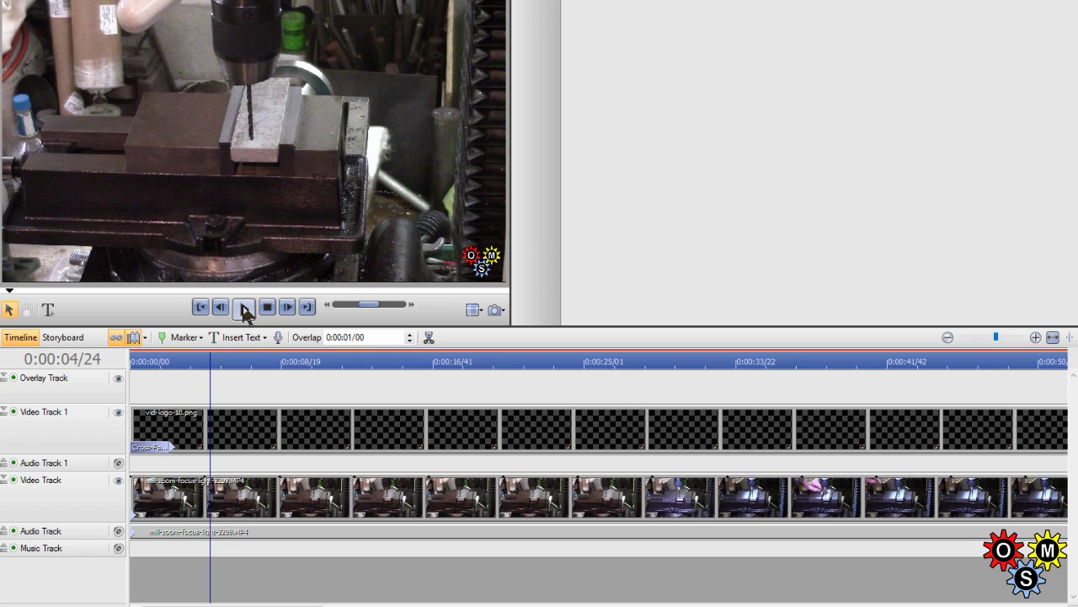
left_click(347, 361)
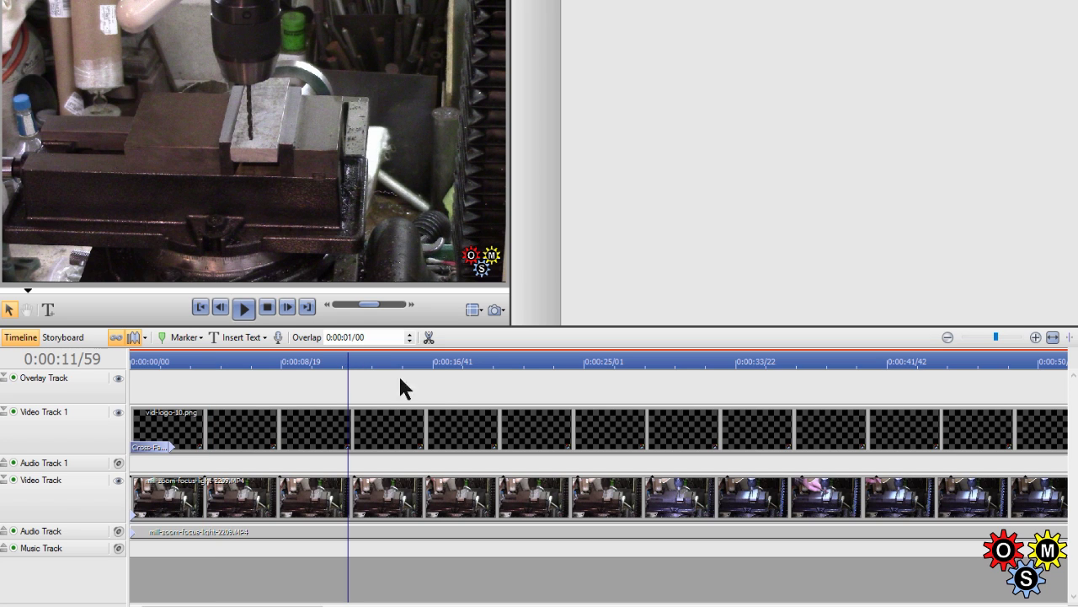
left_click(680, 361)
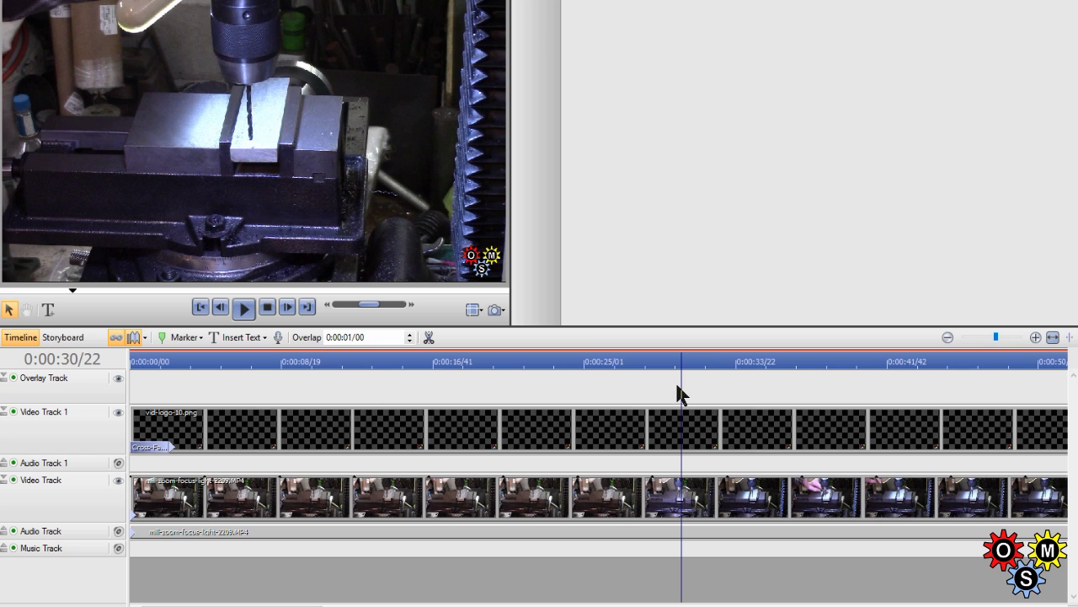
left_click_drag(232, 605, 303, 604)
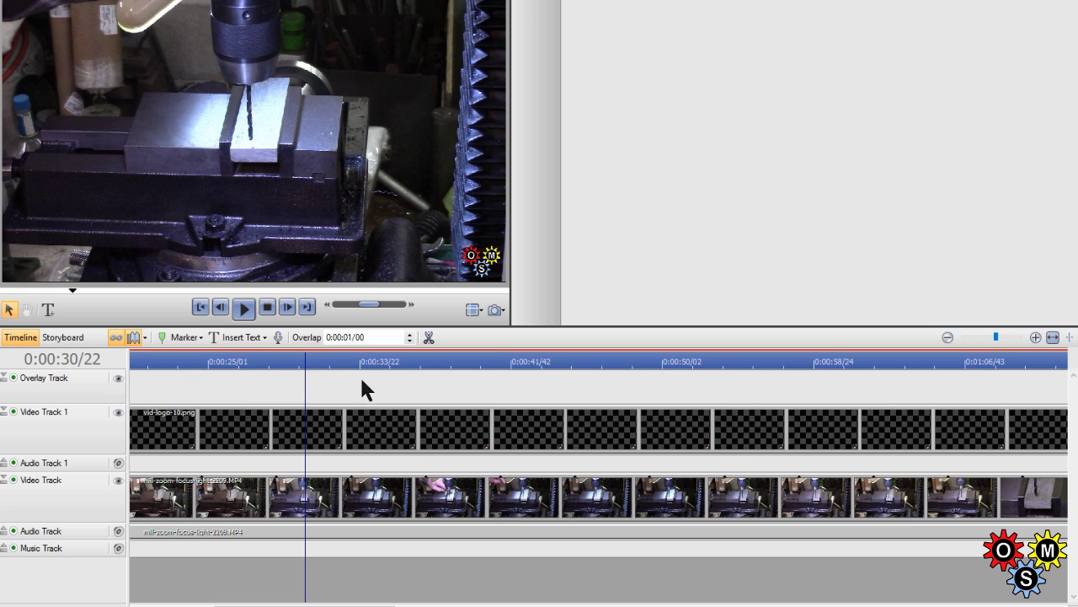
Mute the audio track and play the milling clip from 0:00:30/22, sampling its changing lighting
left_click(119, 532)
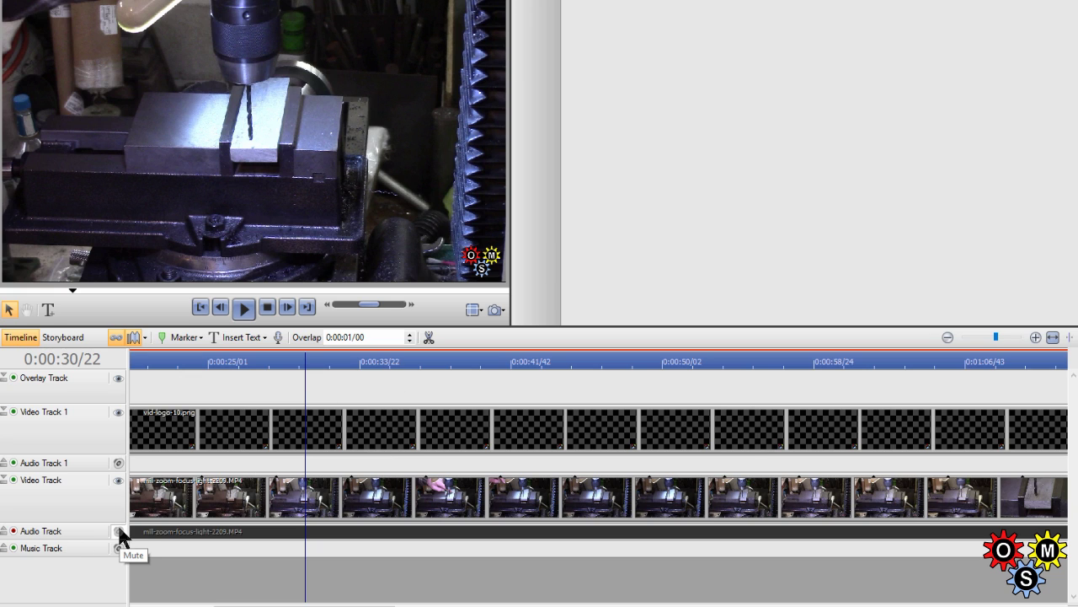
left_click(245, 308)
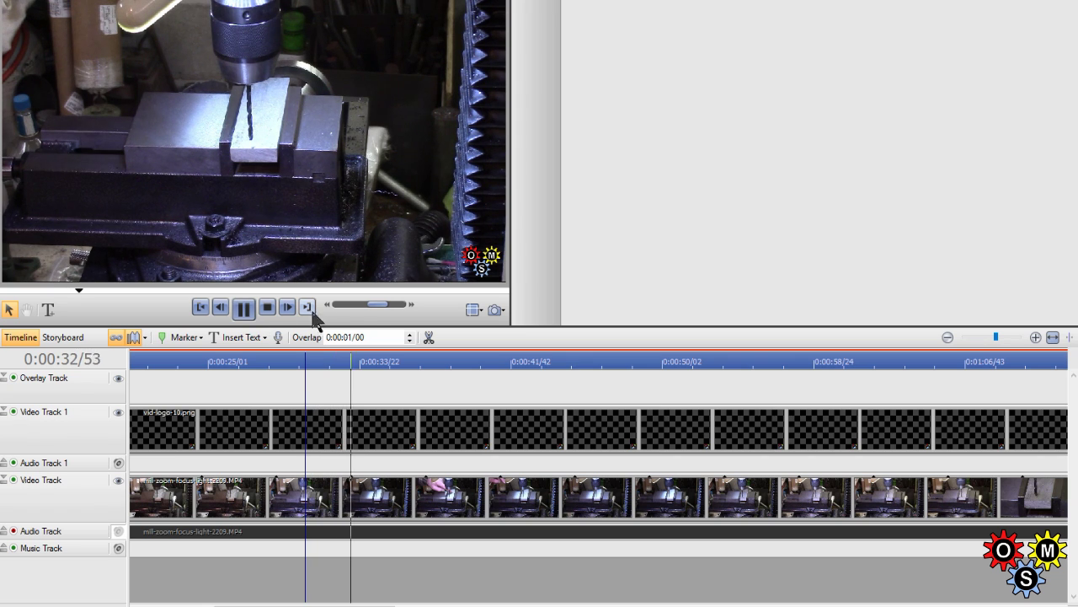
left_click(486, 367)
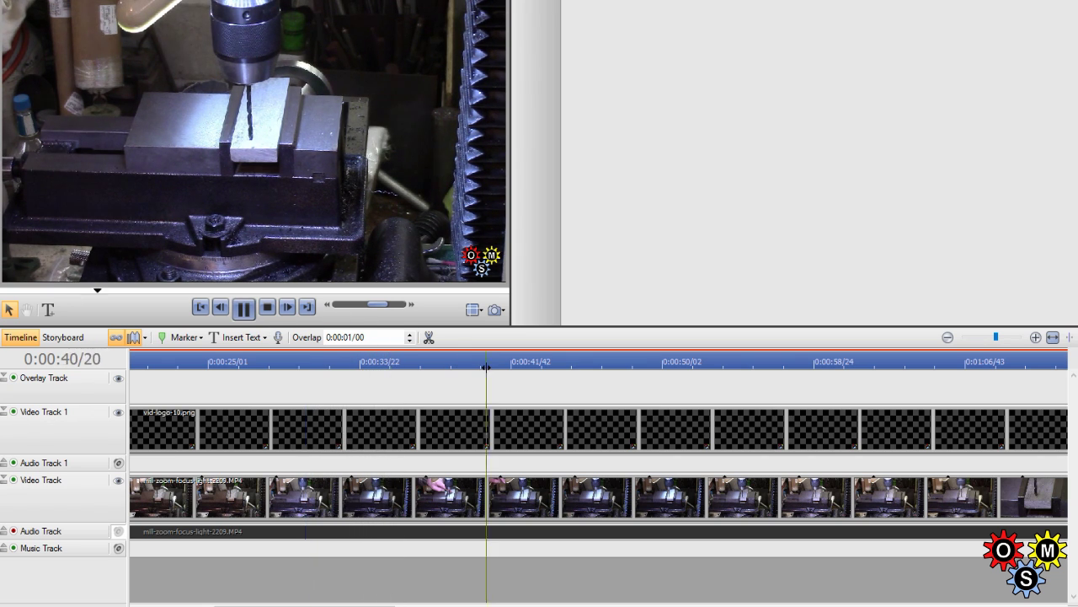
left_click(645, 366)
left_click(773, 362)
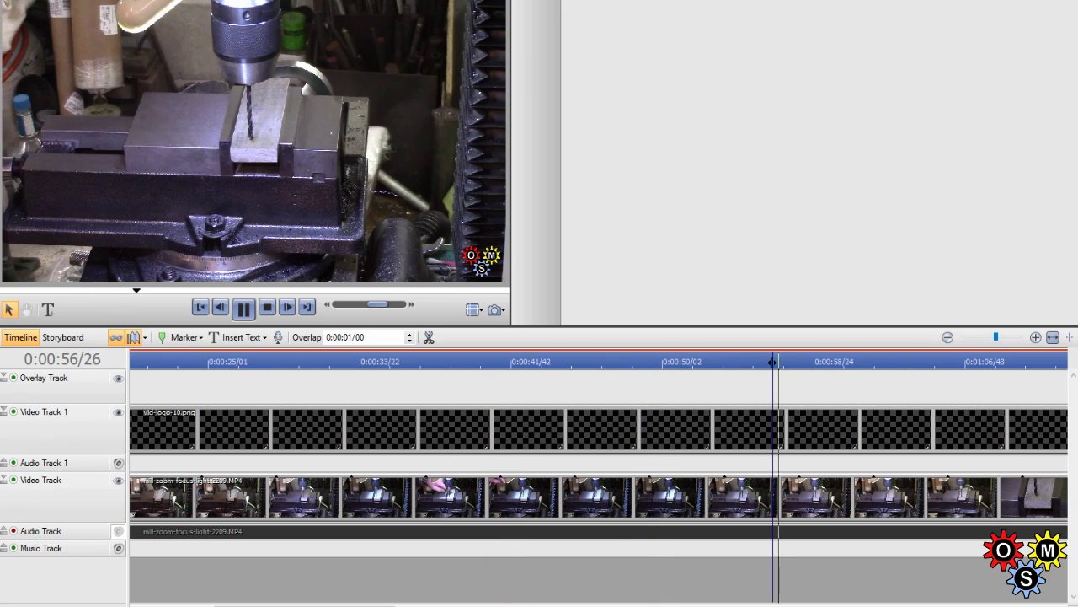
left_click(912, 364)
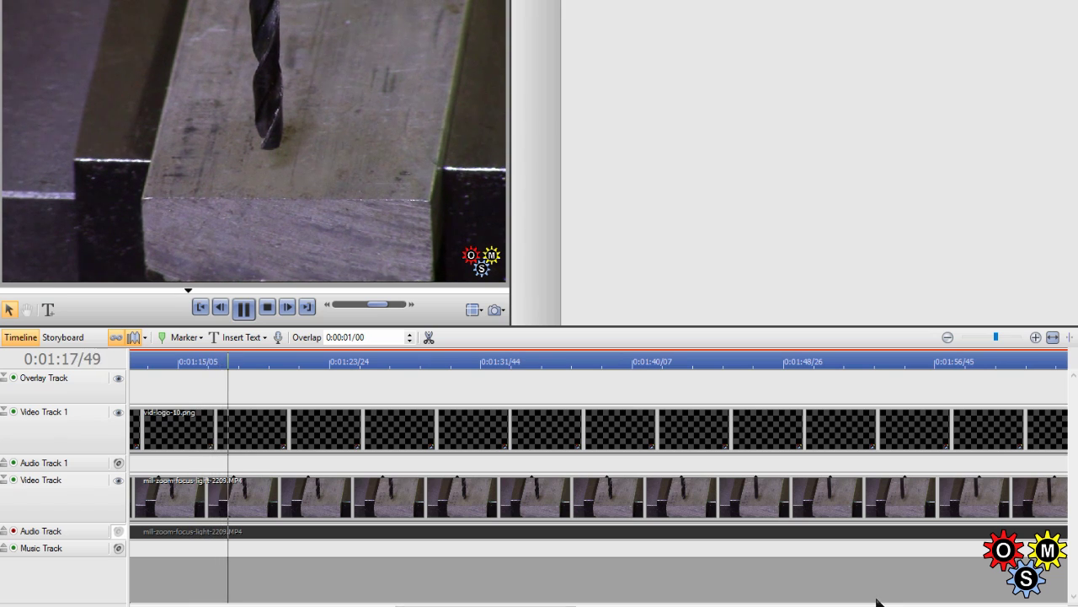
Review the close-up drilling footage at several points towards the clip's end and stop playback at 0:03:19/09
left_click(435, 364)
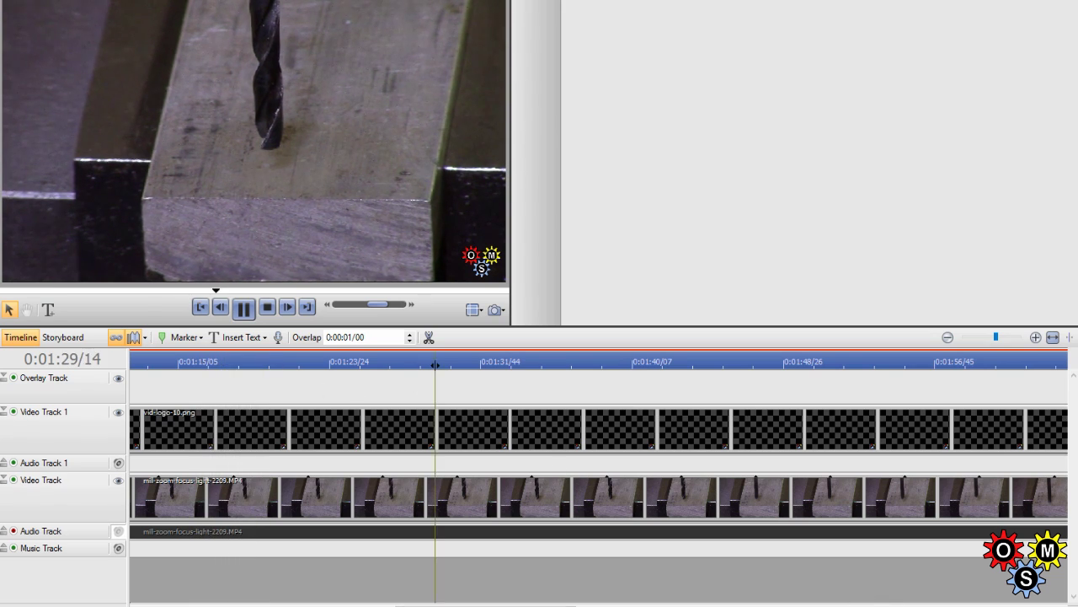
left_click(694, 362)
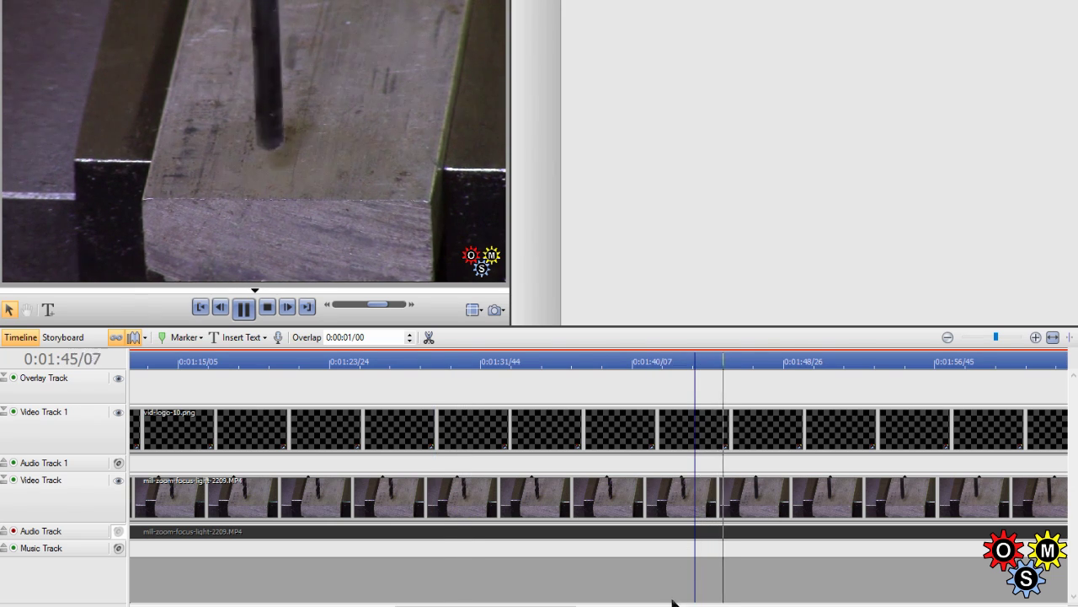
left_click(888, 604)
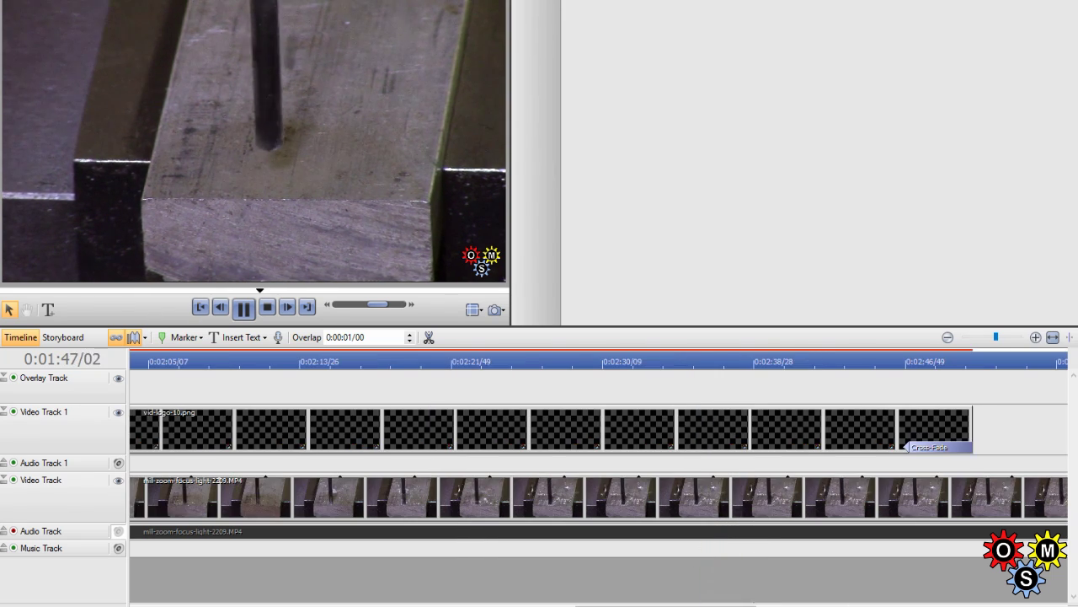
left_click_drag(697, 605, 854, 599)
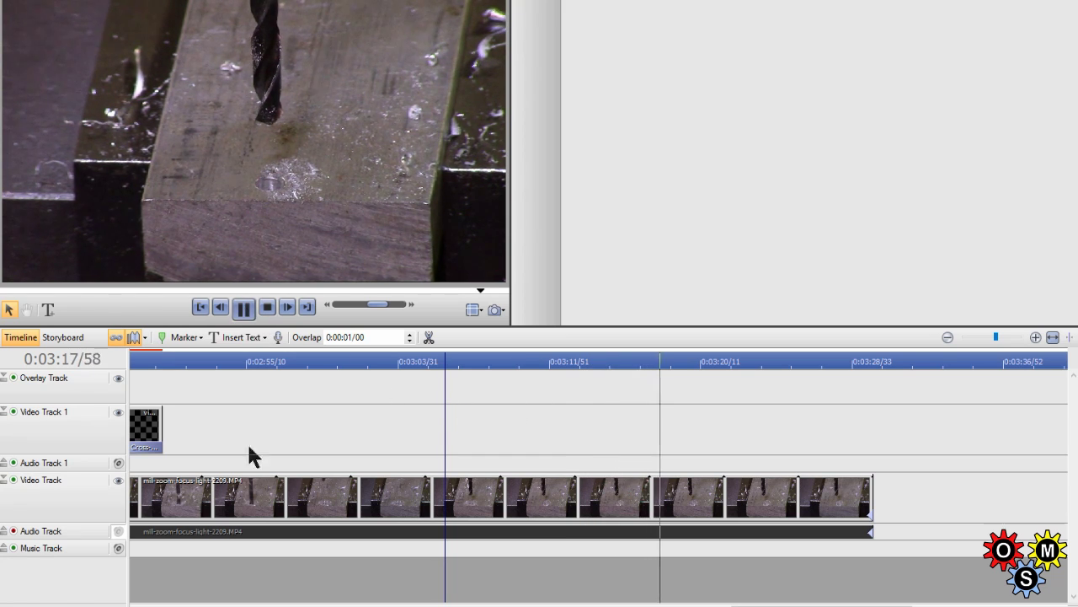
left_click(243, 309)
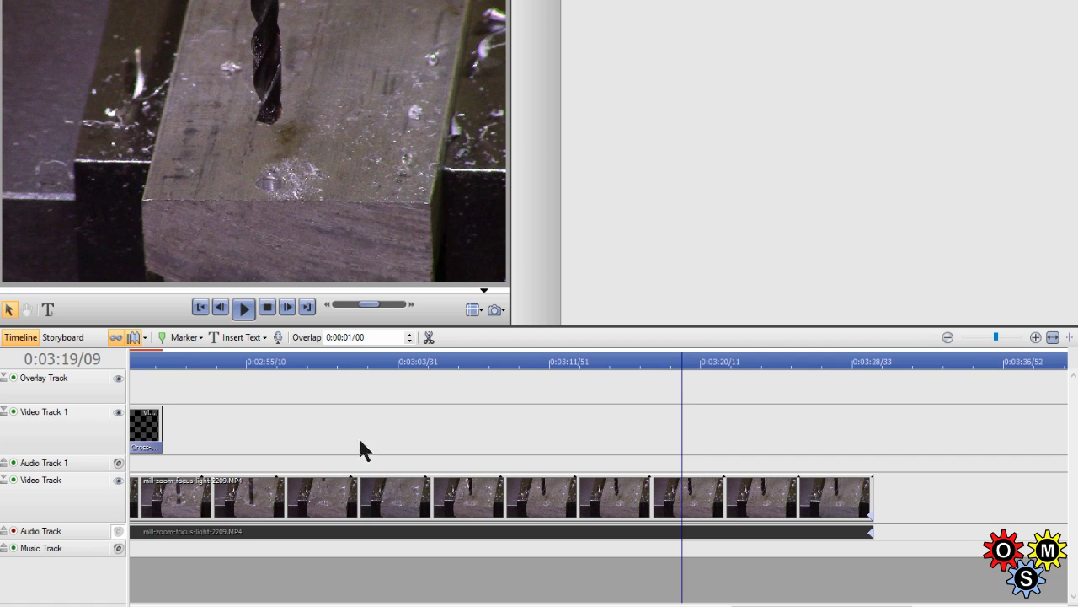
Set the milling clip's lighting brightness to 25% and return to its early part to check the result
left_click(400, 499)
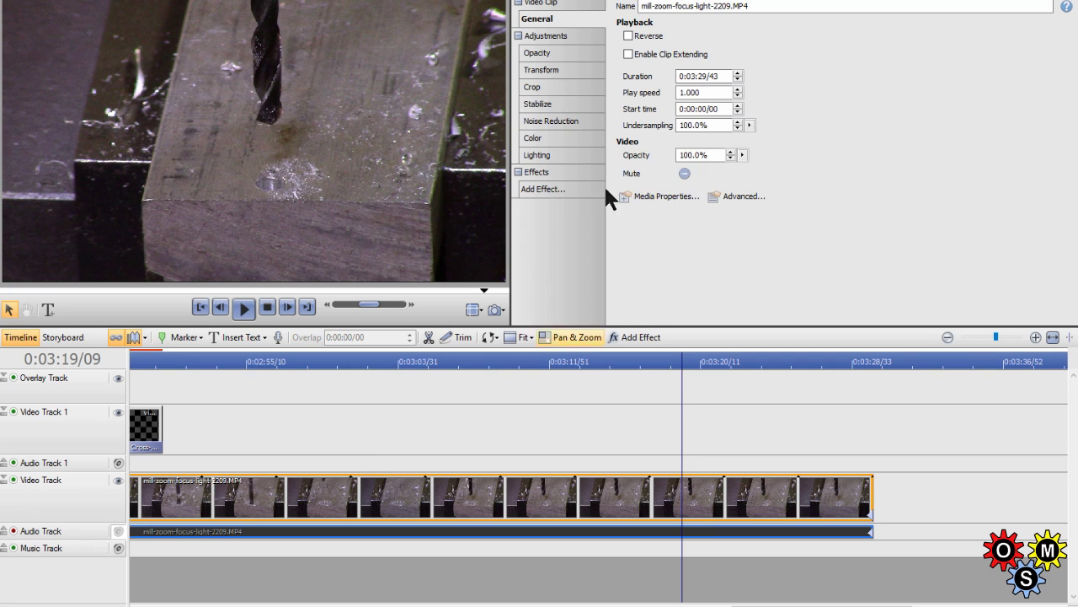
left_click(540, 160)
left_click(704, 87)
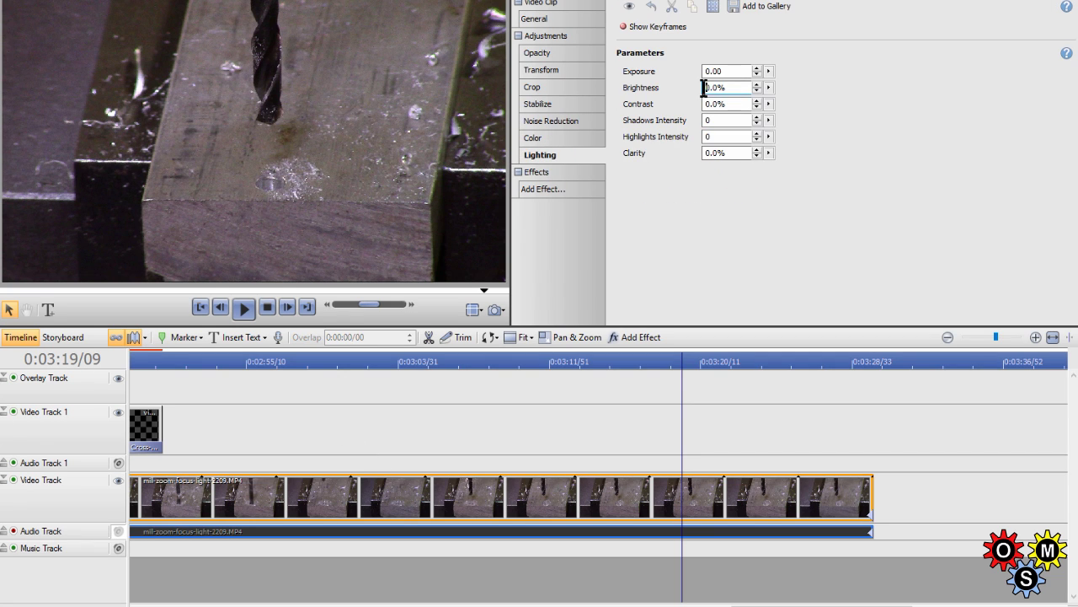
type("25")
left_click(422, 503)
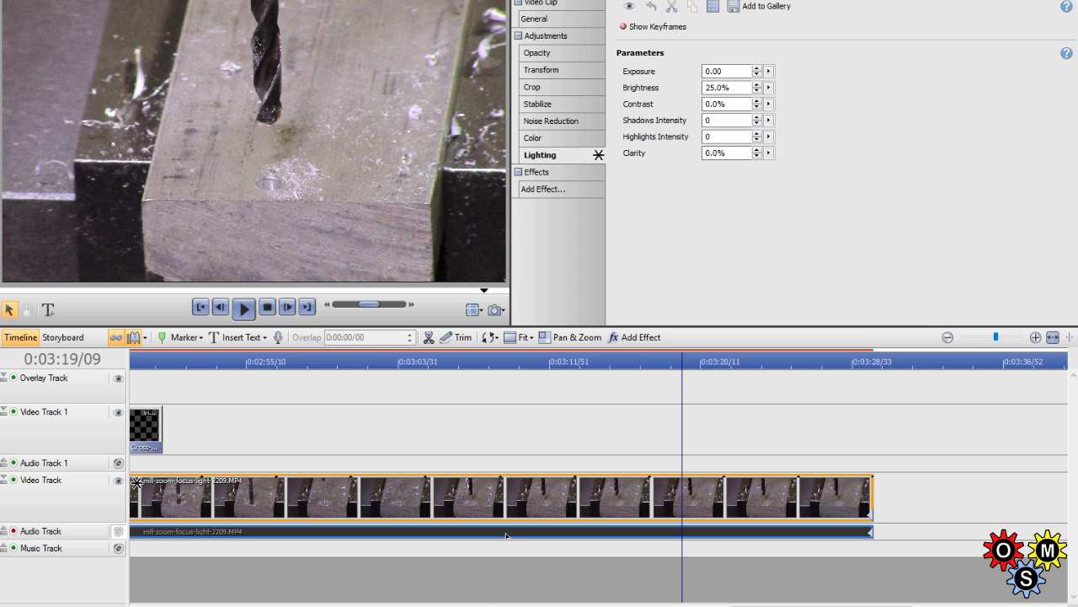
left_click_drag(823, 605, 241, 605)
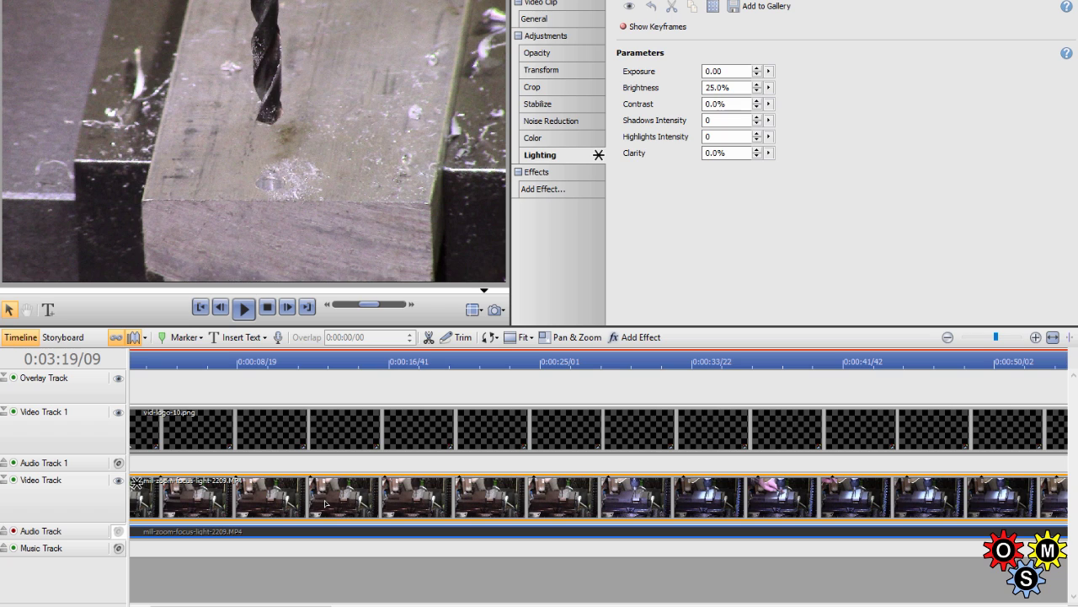
left_click(342, 363)
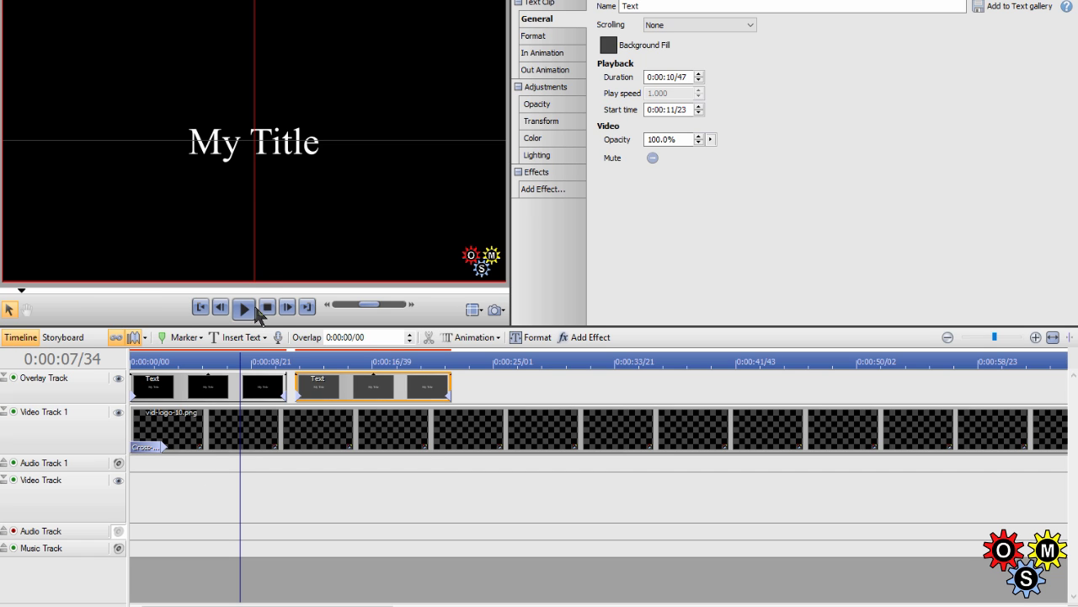
Select the "My Title" text of the first title clip and set its font to Gill Sans Condensed, 72 pt
left_click(270, 149)
left_click(270, 151)
double_click(269, 153)
left_click(270, 154)
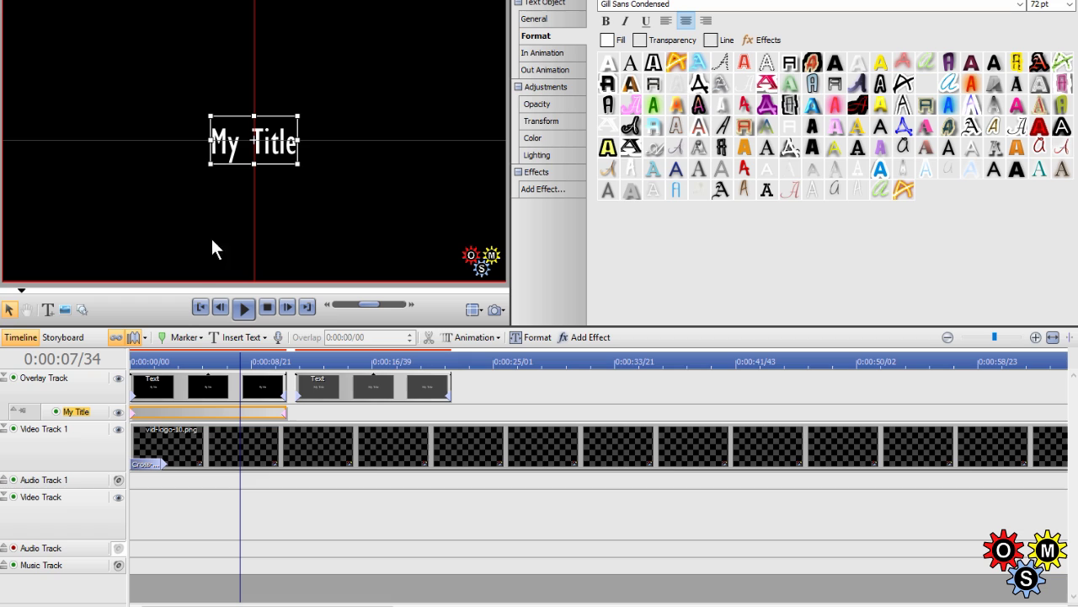
Select all of the first title's text and give it a solid yellow fill, R=255 G=255 B=0
left_click(273, 152)
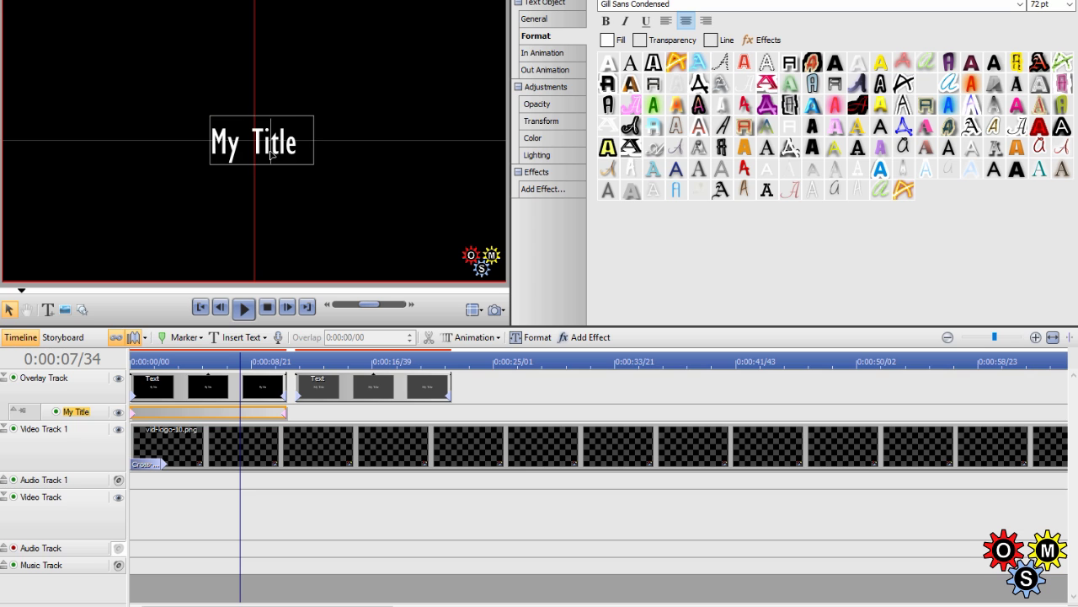
triple_click(273, 152)
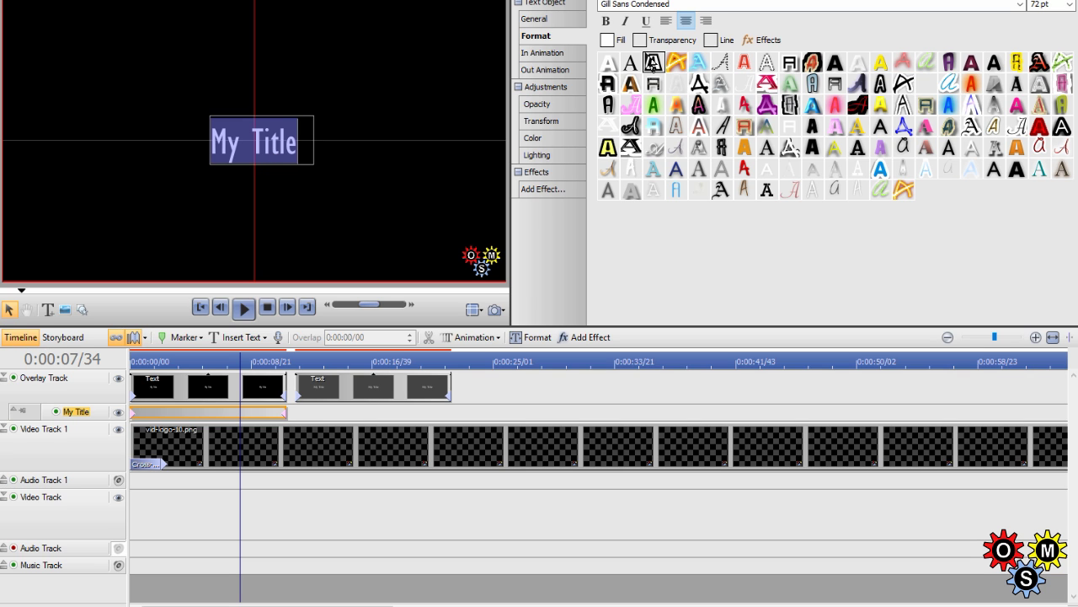
left_click(616, 41)
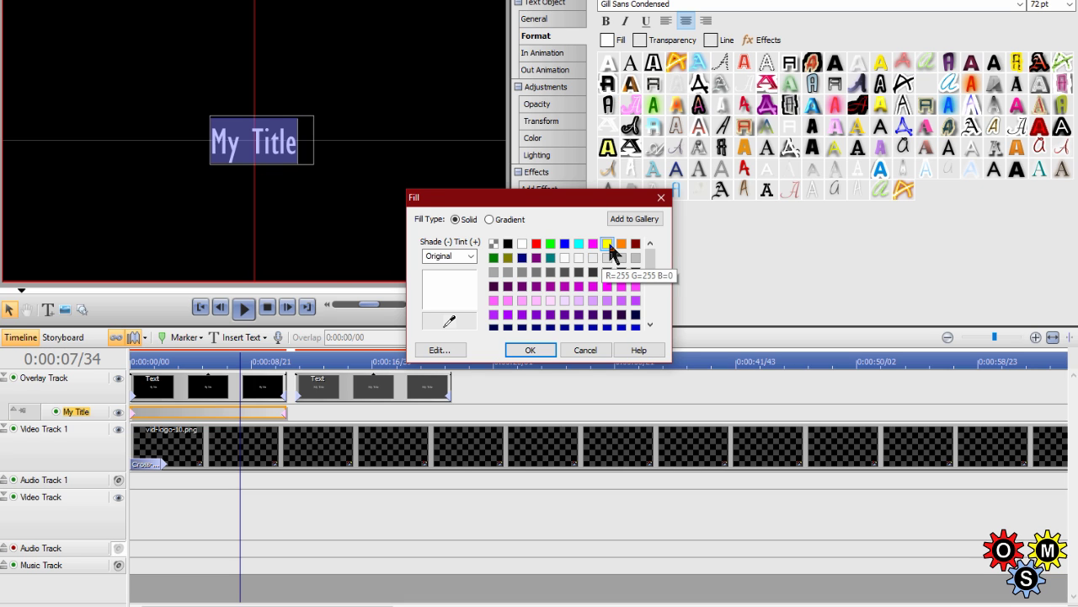
left_click(607, 245)
left_click(531, 350)
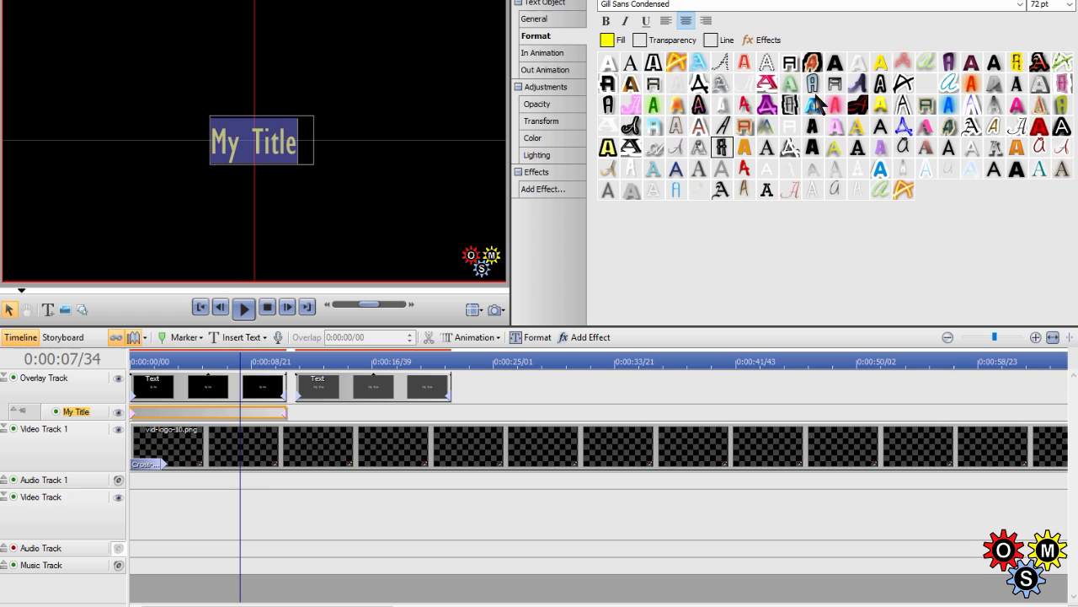
Change the fill of the first title's text to dark blue
left_click(1042, 29)
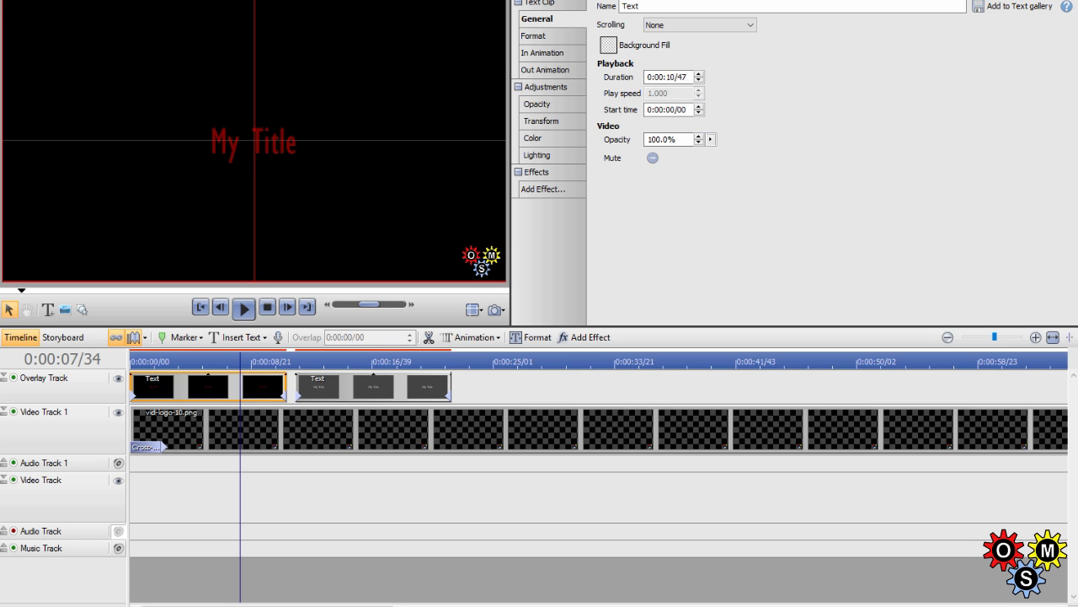
left_click(533, 35)
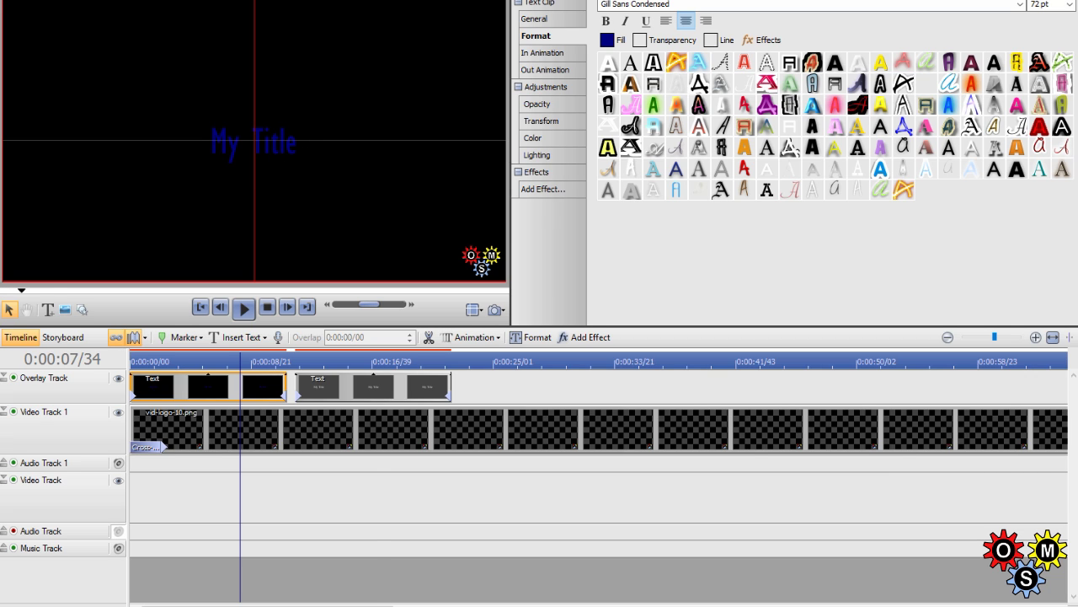
Add a solid black outline, 3 pix wide and aligned outside, to the second title clip's yellow text
left_click(376, 387)
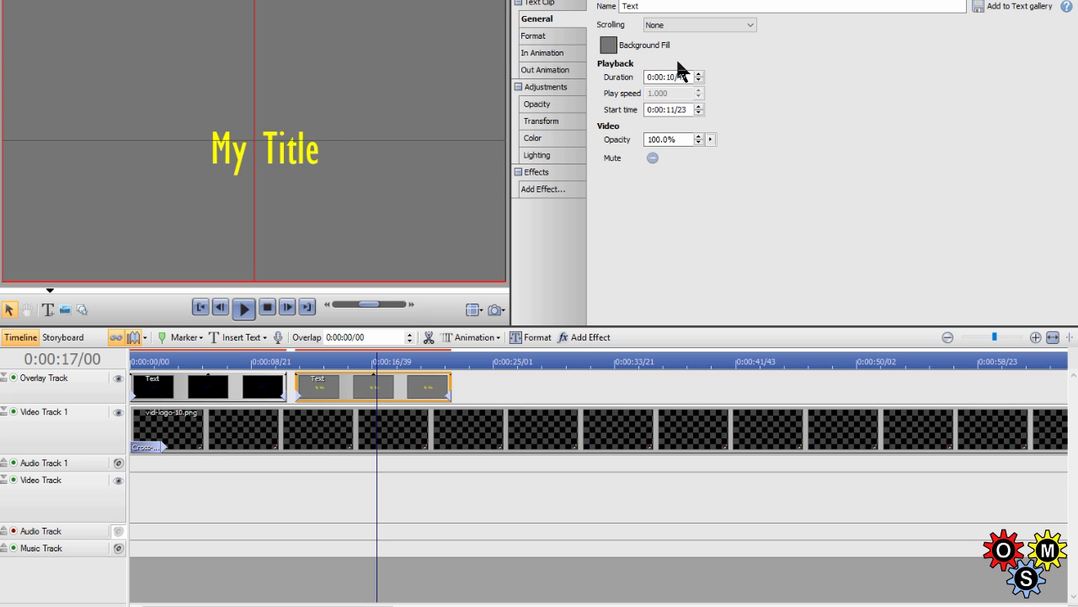
left_click(555, 38)
left_click(748, 38)
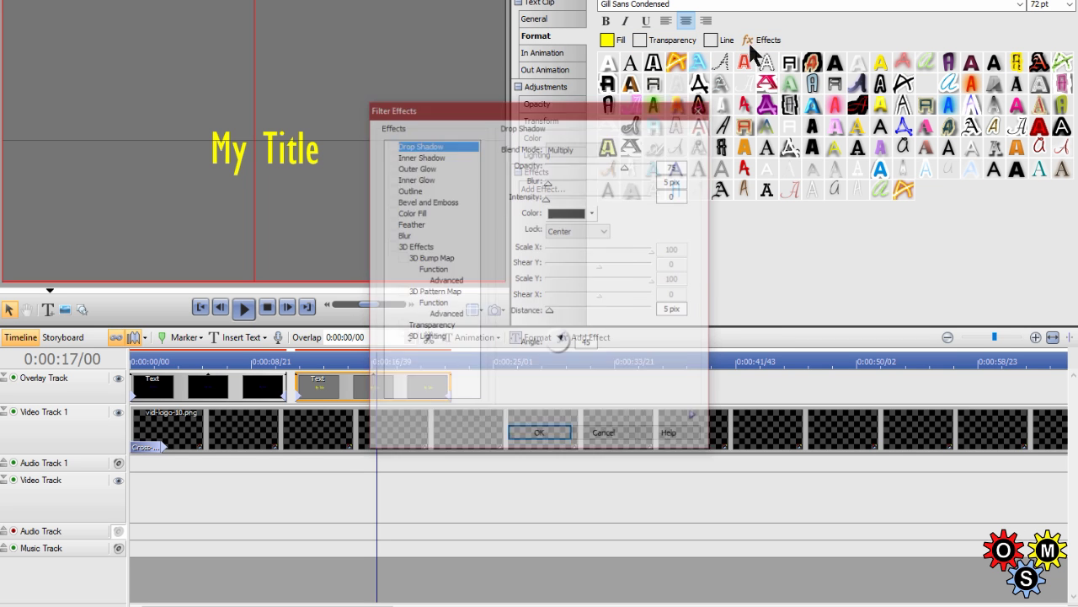
left_click(408, 190)
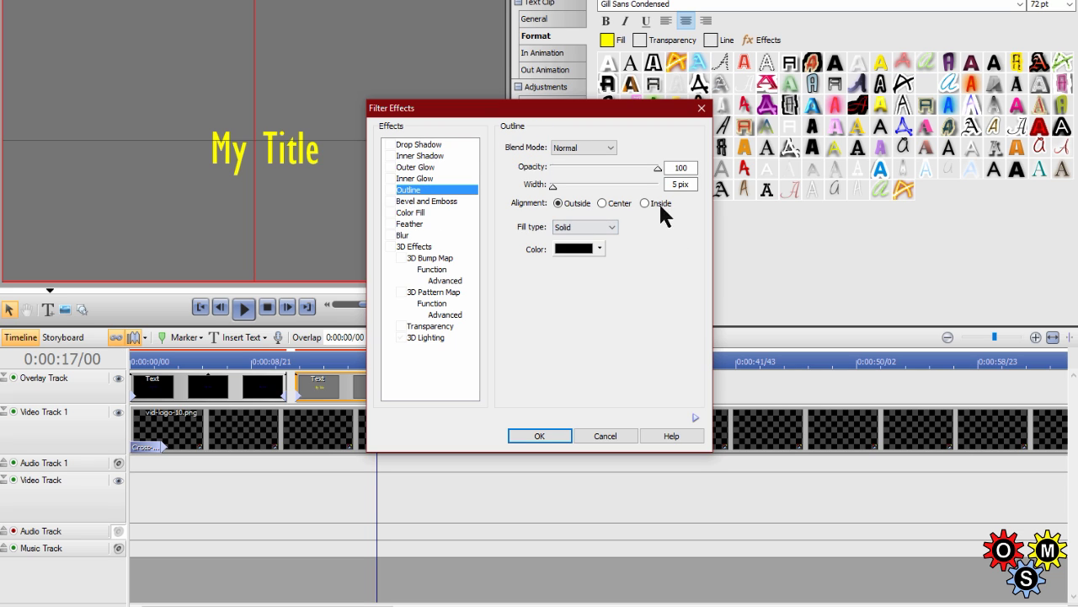
double_click(674, 185)
type("3")
left_click(539, 435)
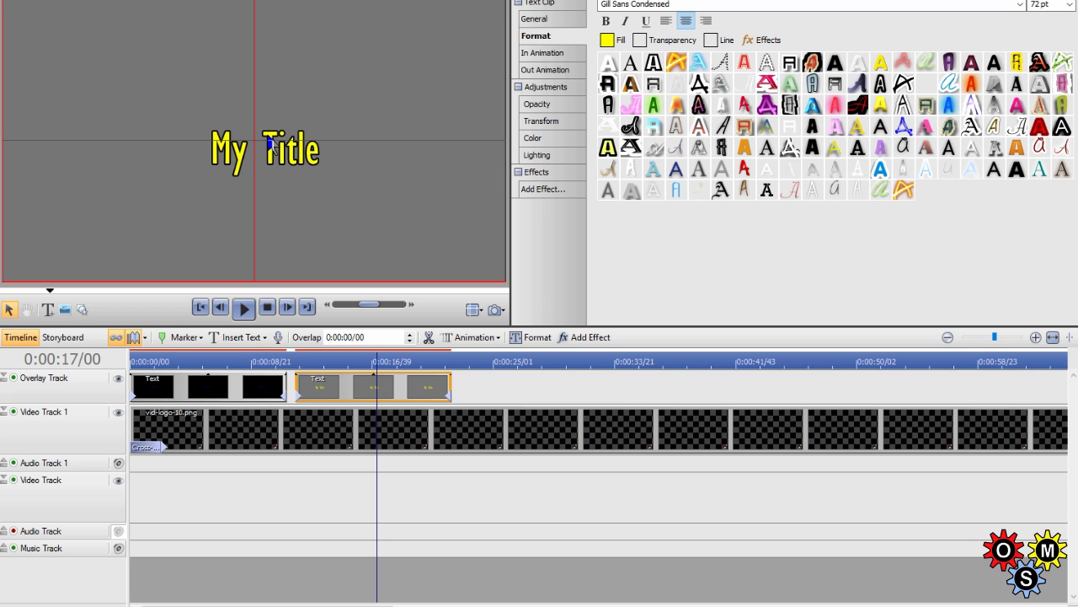
Change the second title clip's background to a solid near-white fill
left_click(318, 192)
left_click(317, 192)
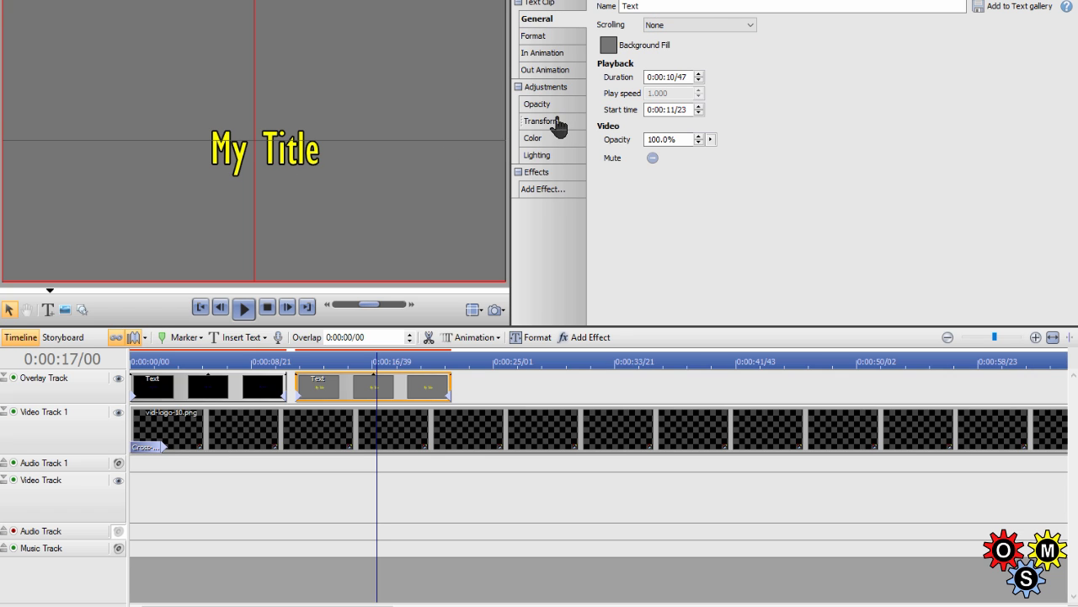
left_click(618, 48)
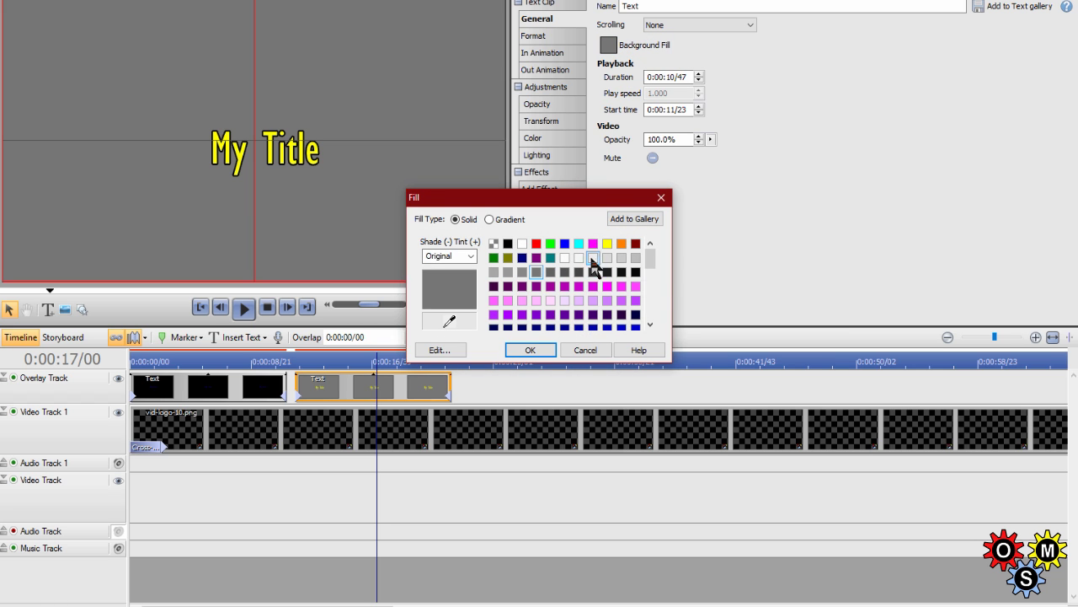
left_click(564, 257)
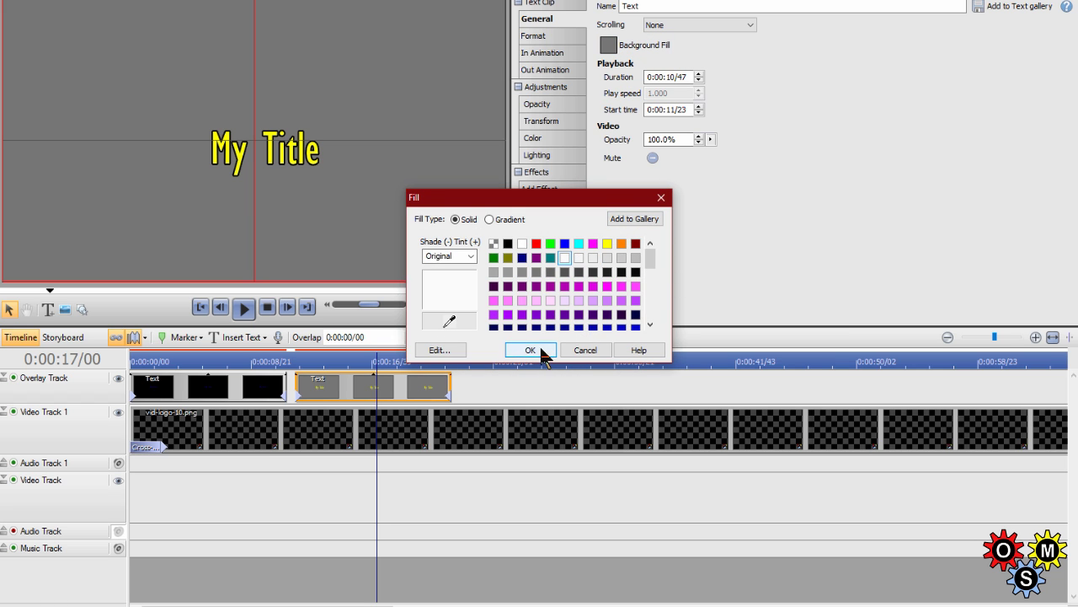
left_click(526, 350)
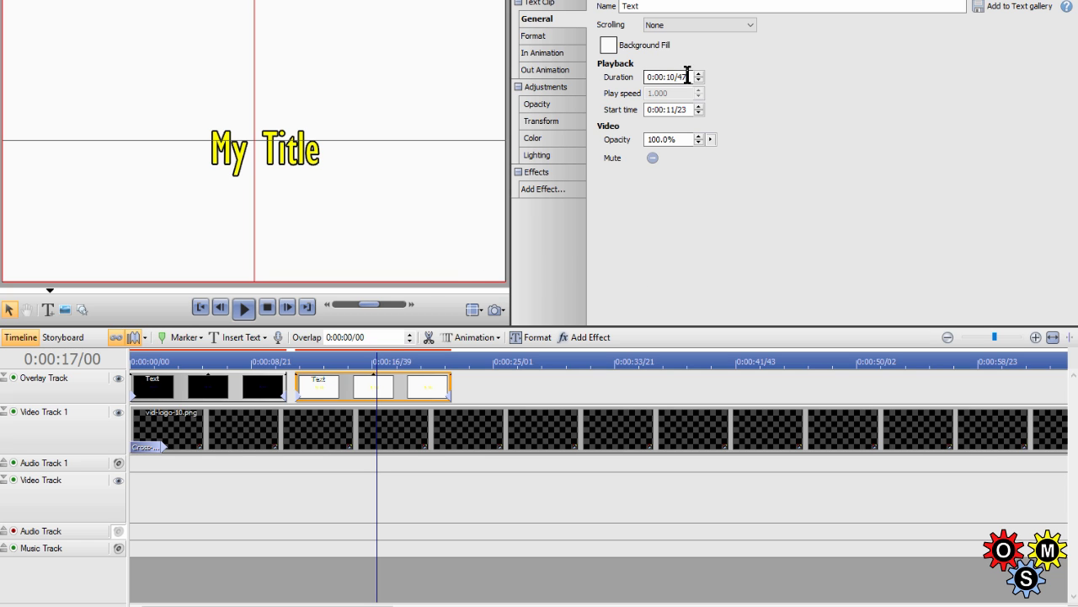
Change the second title clip's background to a solid medium grey fill, R=119 G=119 B=119
left_click(615, 48)
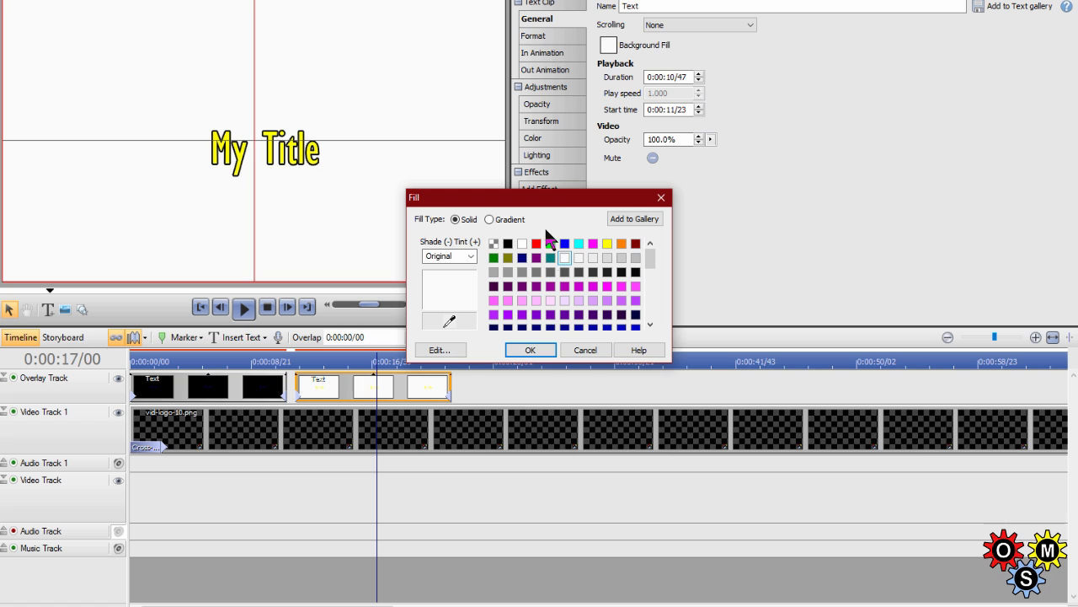
left_click(537, 272)
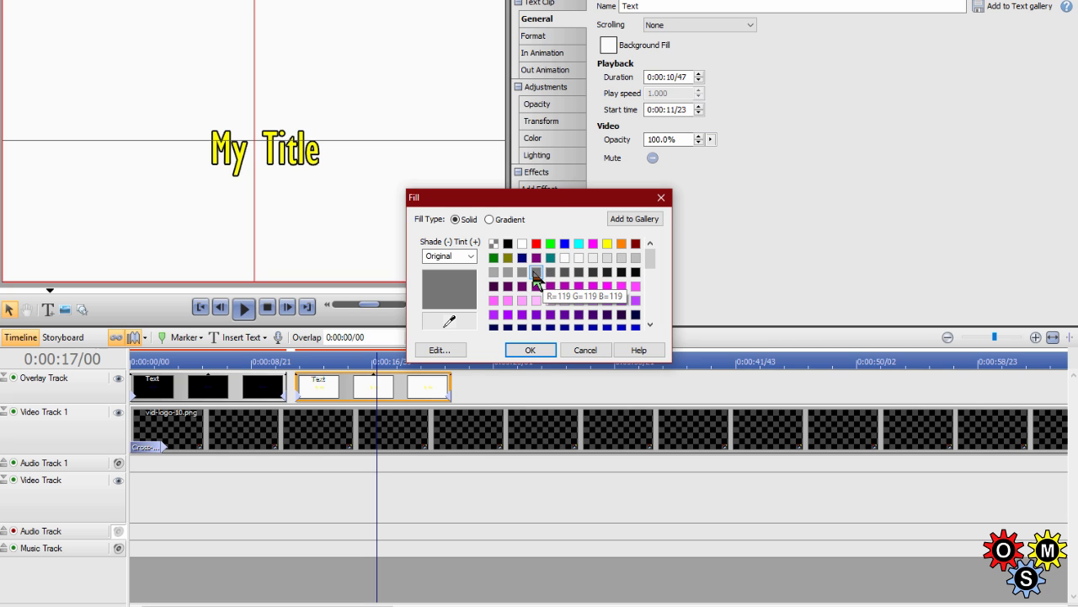
left_click(532, 350)
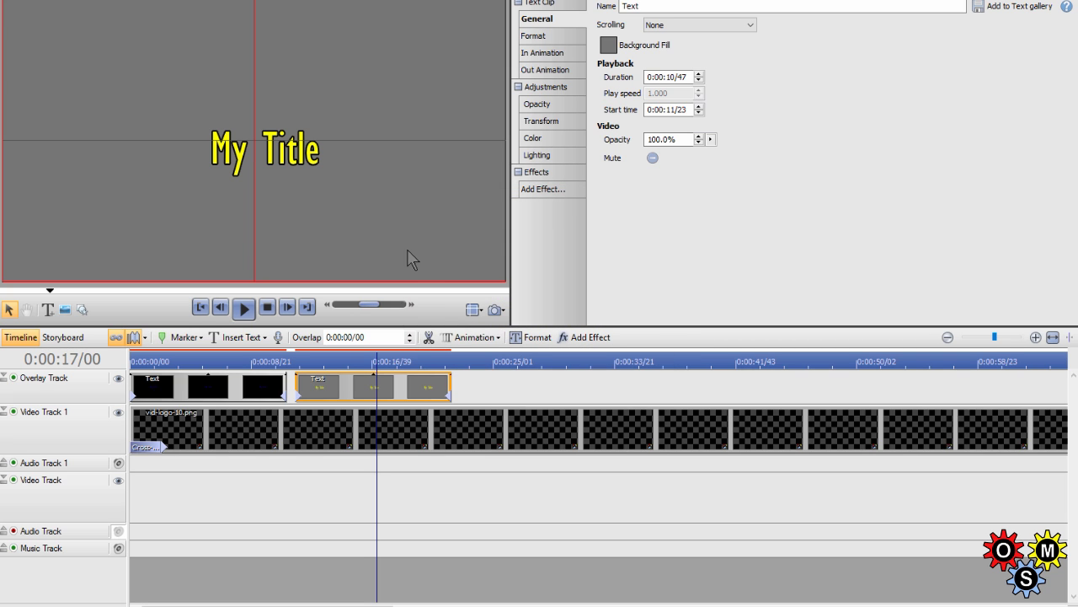
Enlarge the "My Title" text object to about one and a half times its size, keeping its upper-left corner in place
left_click(289, 150)
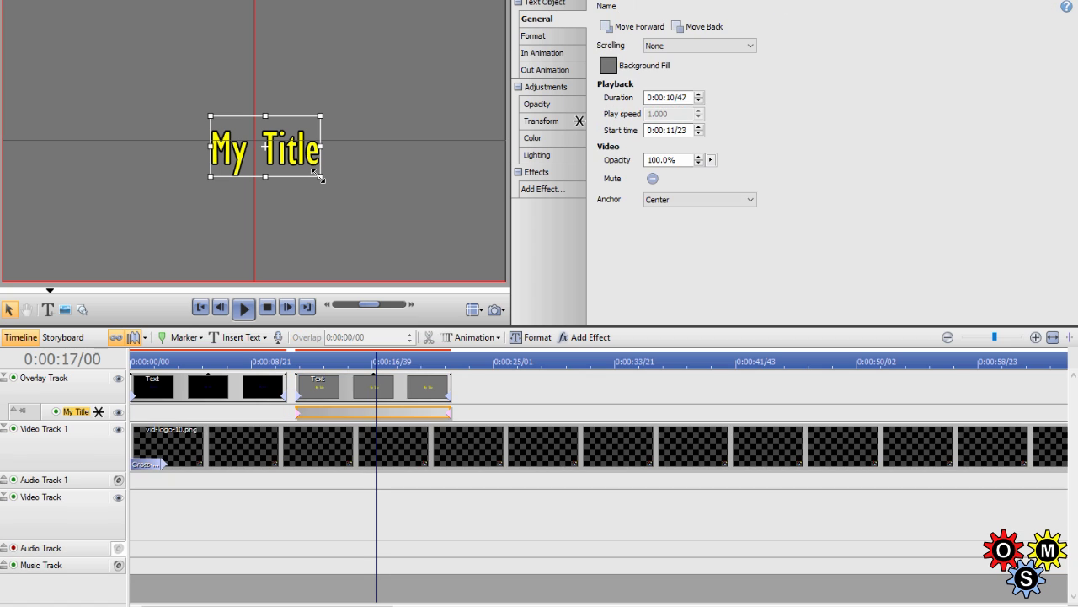
left_click_drag(319, 175, 379, 210)
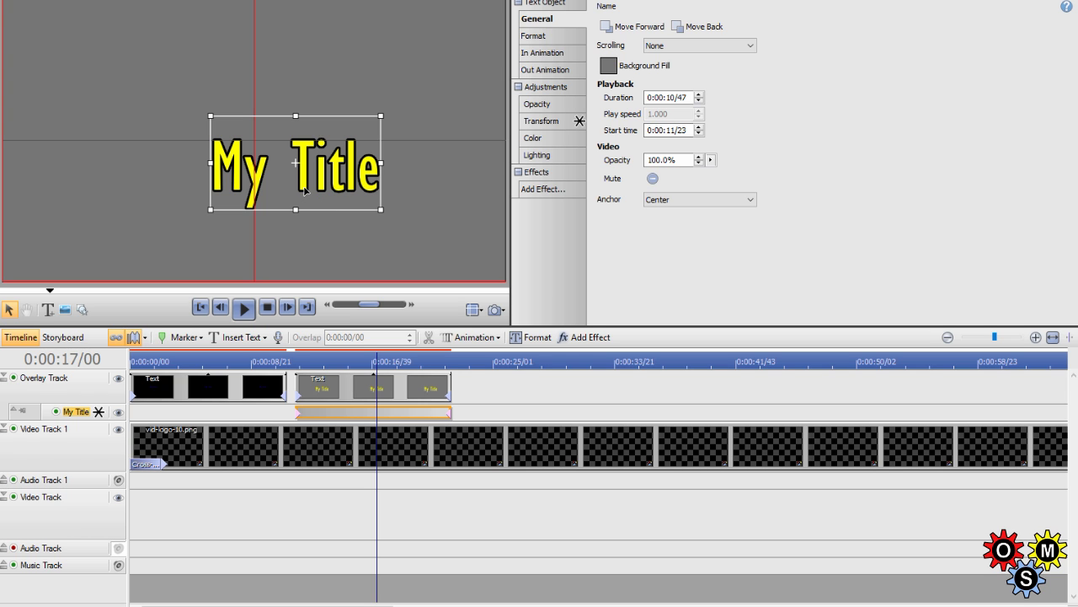
left_click(392, 260)
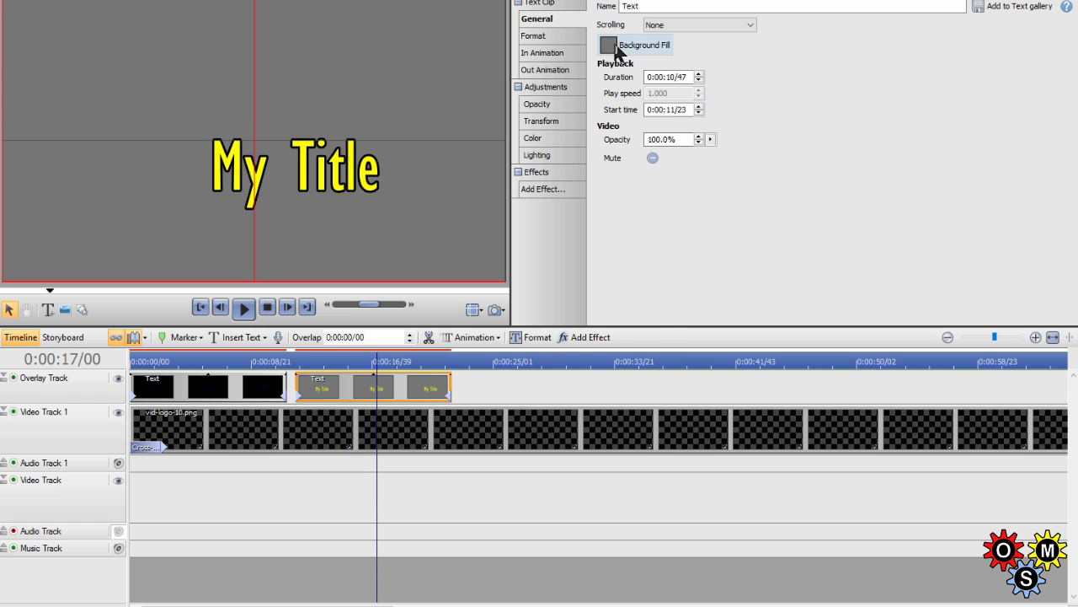
Set the second title clip's background to solid black and check the yellow text up close against it
left_click(609, 45)
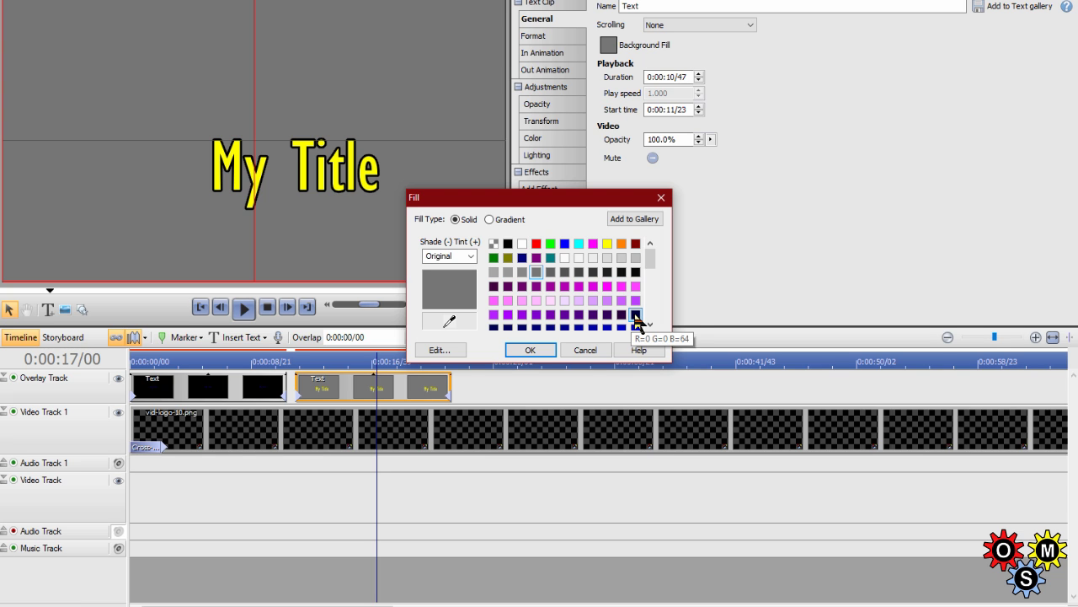
left_click(508, 243)
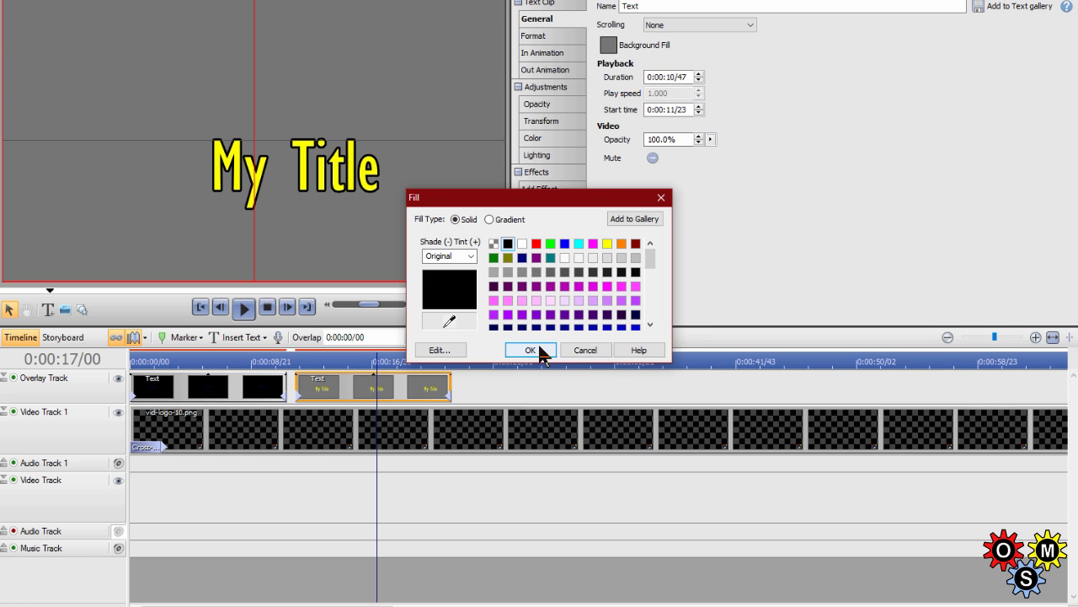
left_click(530, 350)
scroll(403, 238, "up", 2)
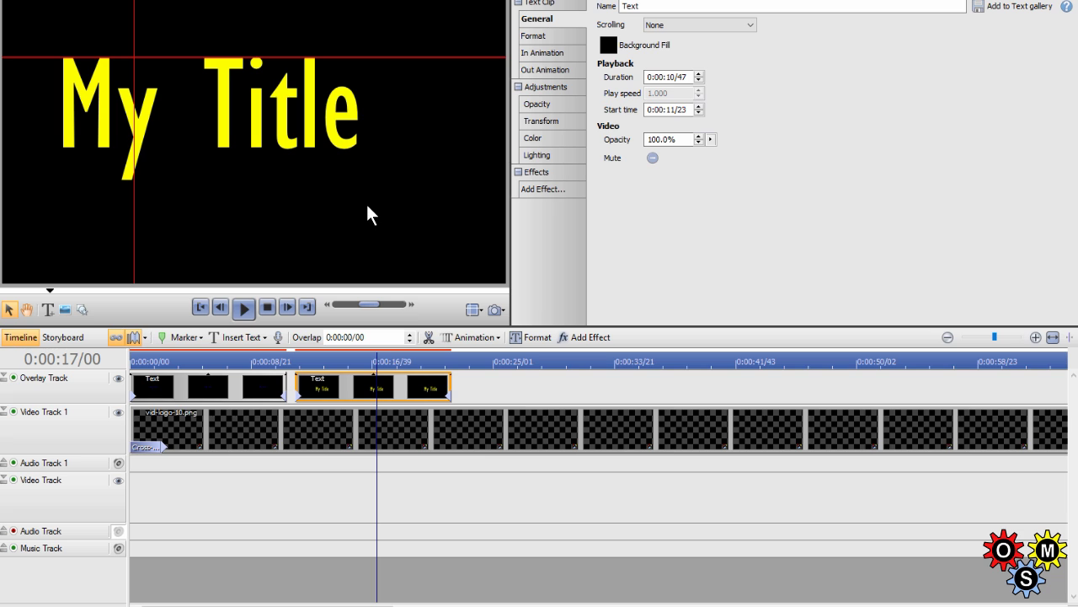
scroll(364, 211, "up", 1)
scroll(364, 210, "down", 3)
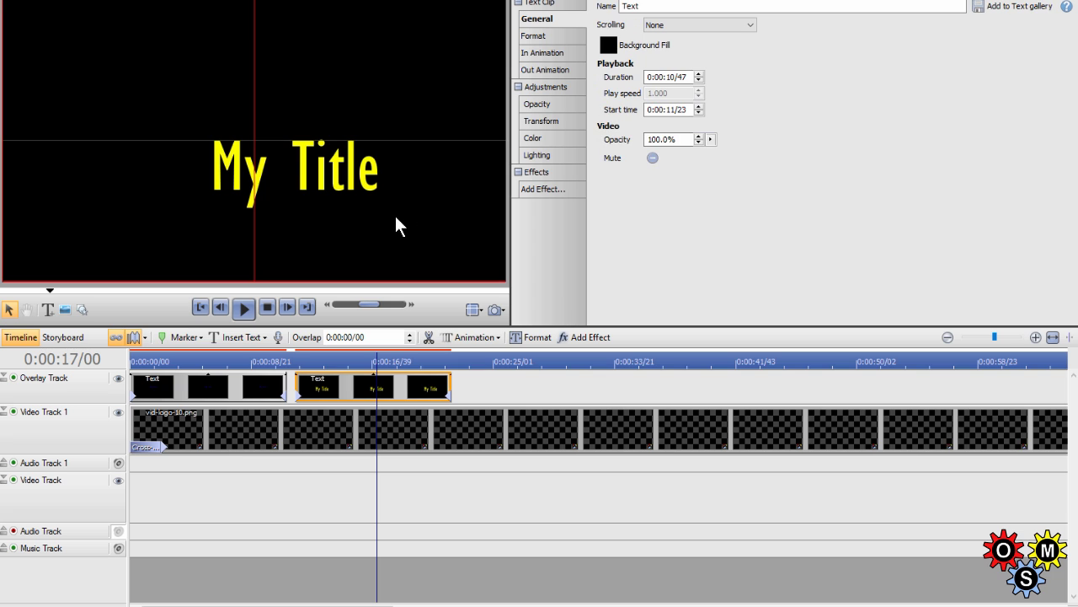
Move the enlarged "My Title" text to the centre of the frame and deselect it
left_click(368, 190)
left_click_drag(380, 115, 335, 111)
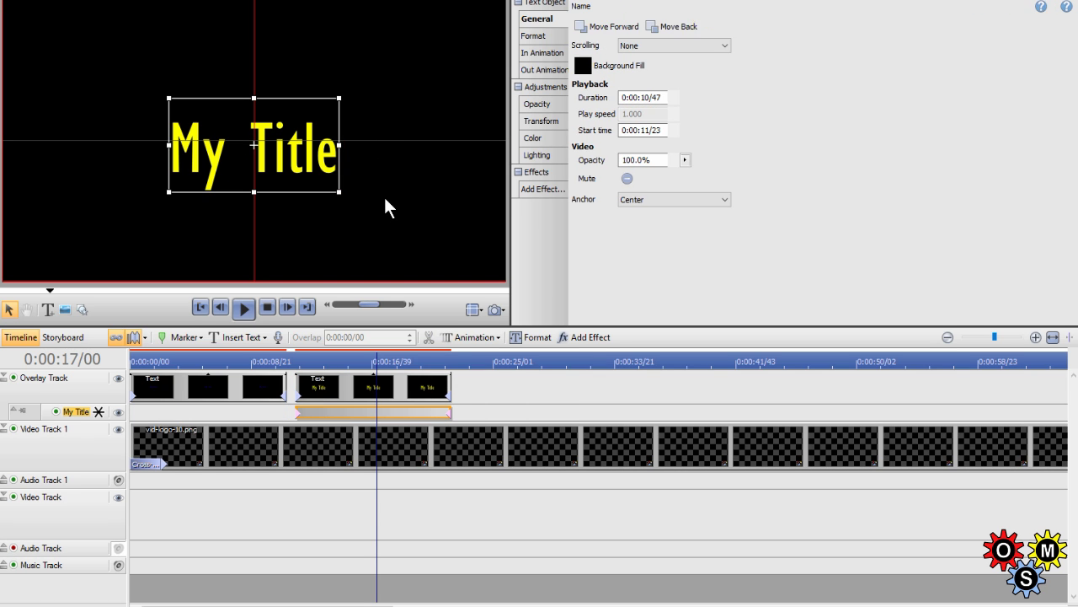
left_click(383, 195)
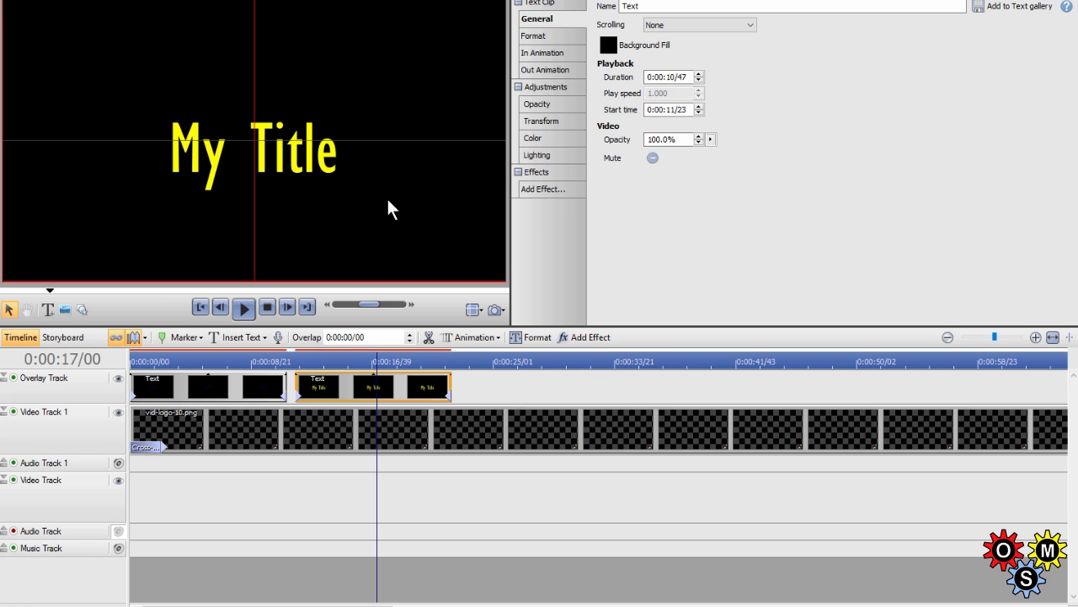
Change the second title clip's background to a solid dark grey fill
left_click(618, 48)
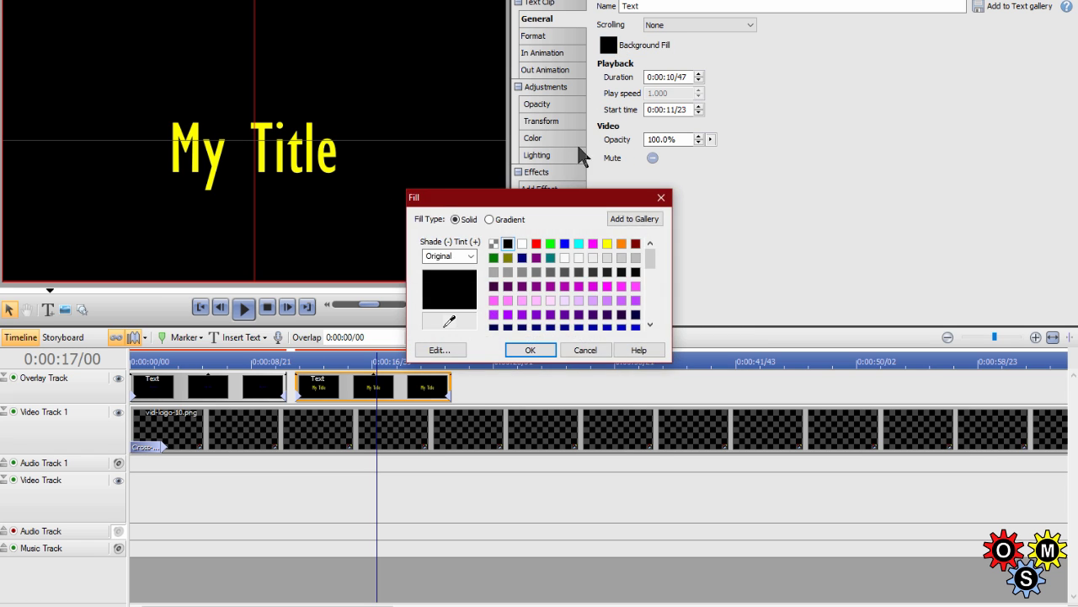
left_click(550, 272)
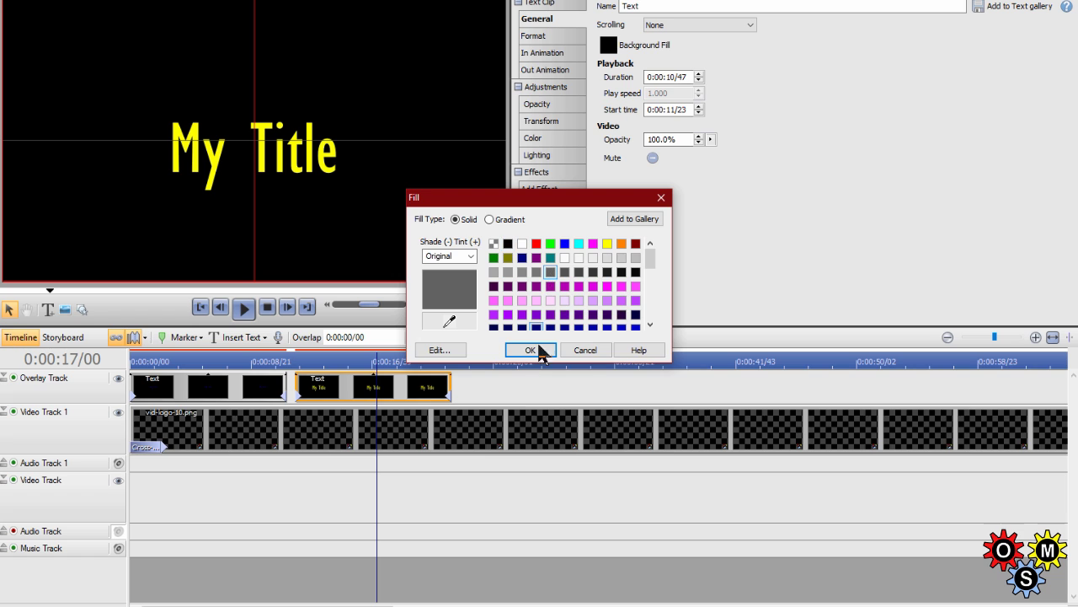
left_click(530, 350)
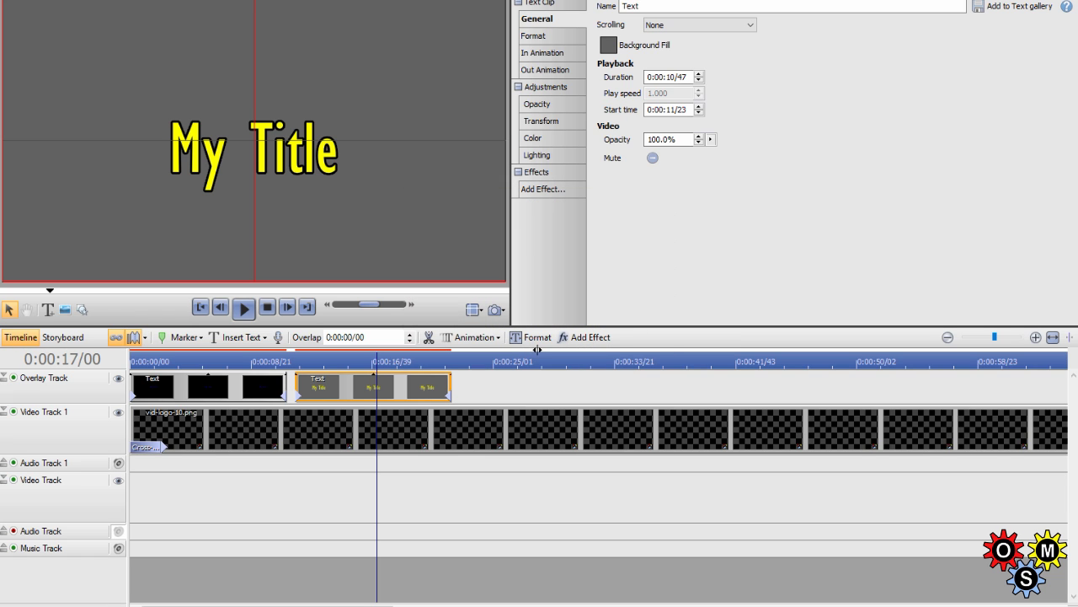
Restyle all of the second clip's "My Title" text with the pink gallery preset in Folio XBd BT
left_click(294, 163)
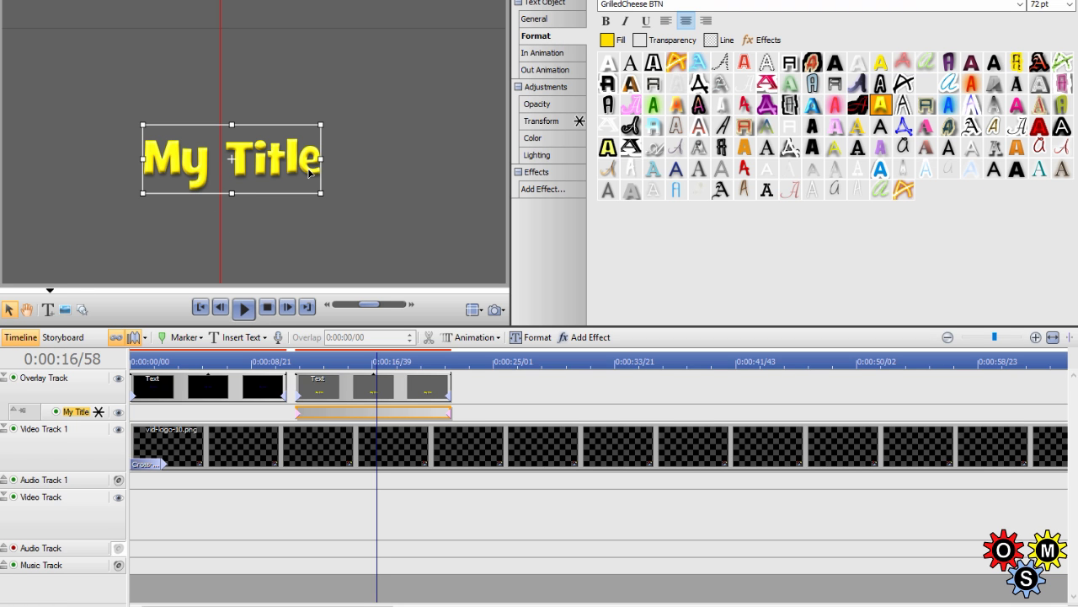
double_click(282, 169)
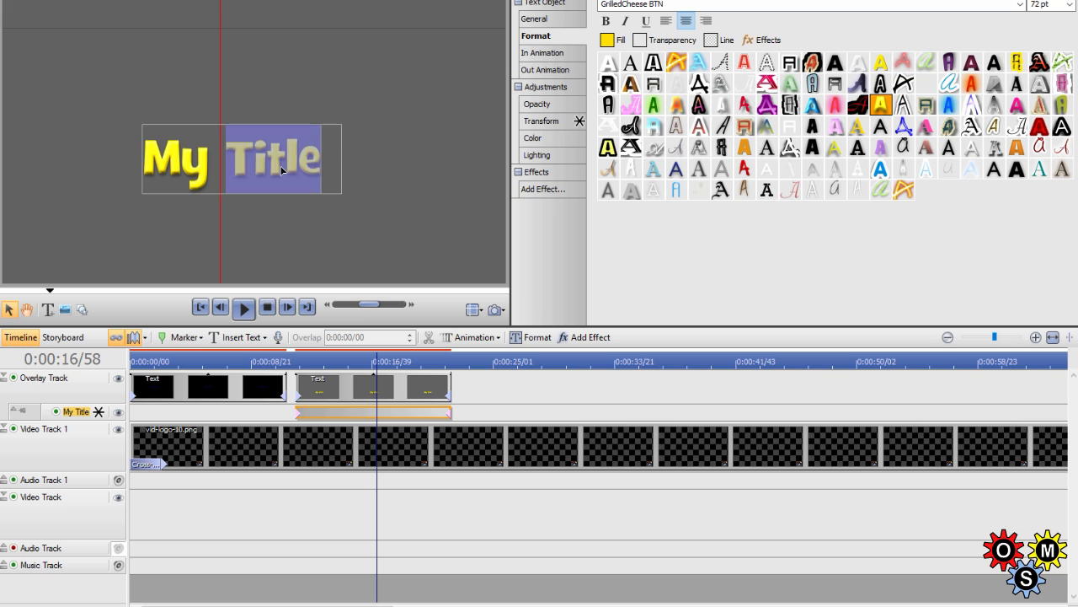
key("ctrl+a")
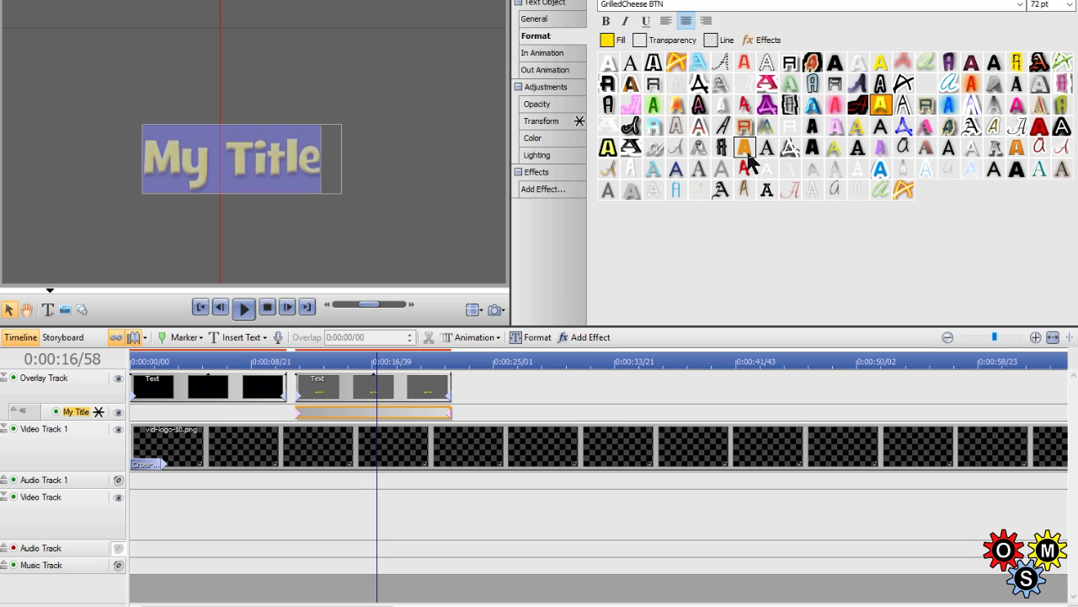
left_click(833, 127)
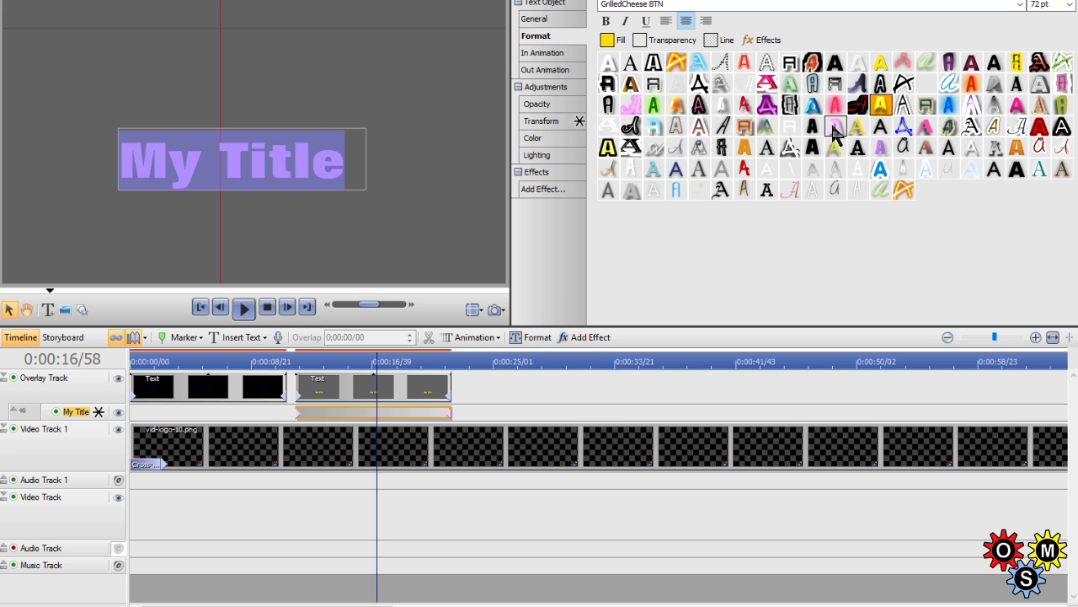
left_click(405, 177)
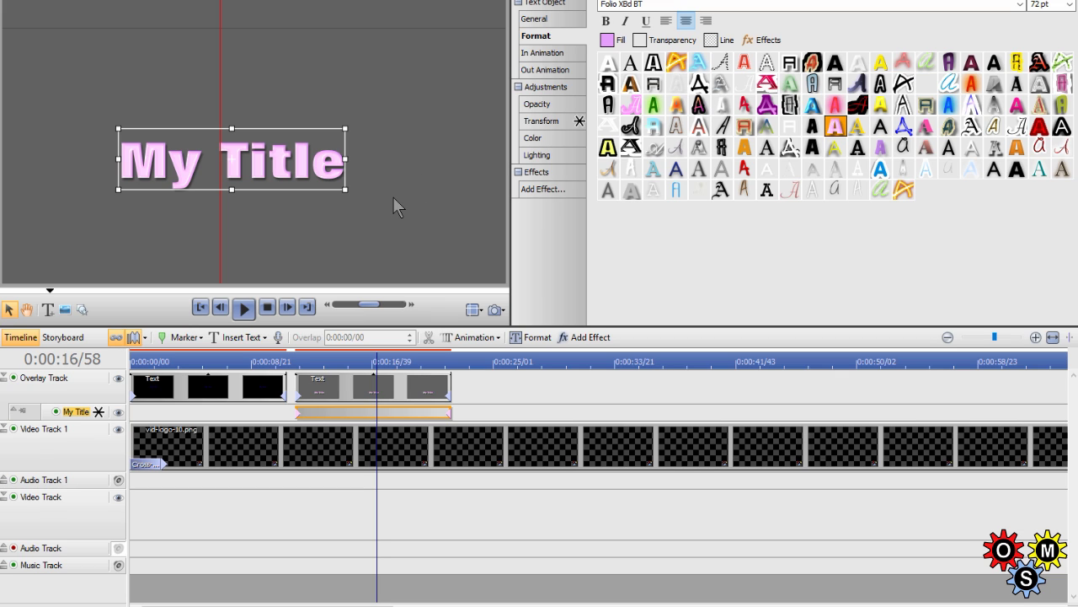